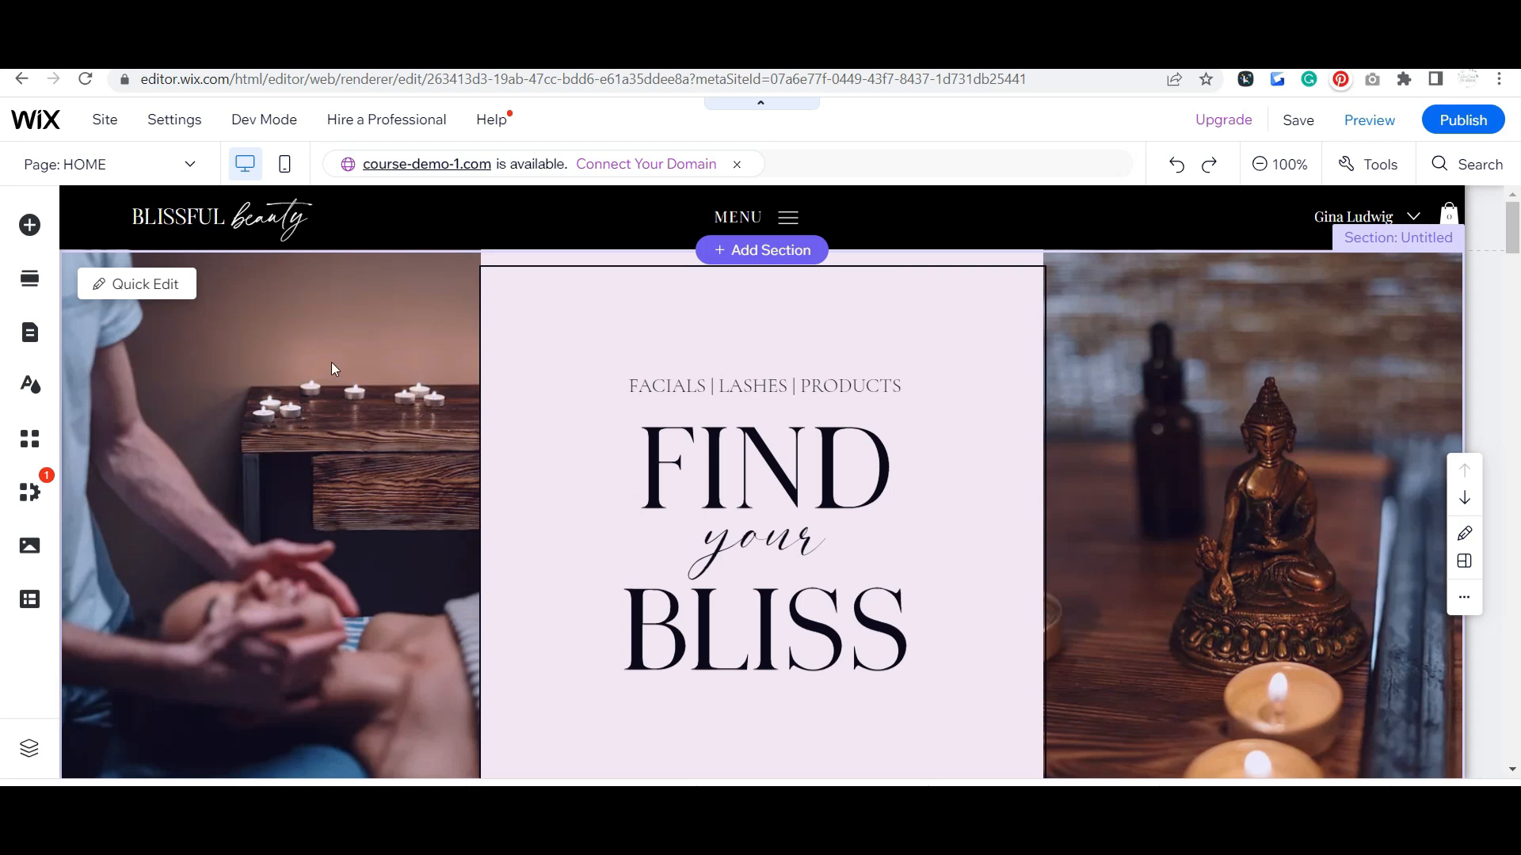
# Add the interactive subscribe lightbox "Get The Latest News to Your Inbox" to the site
pyautogui.click(28, 227)
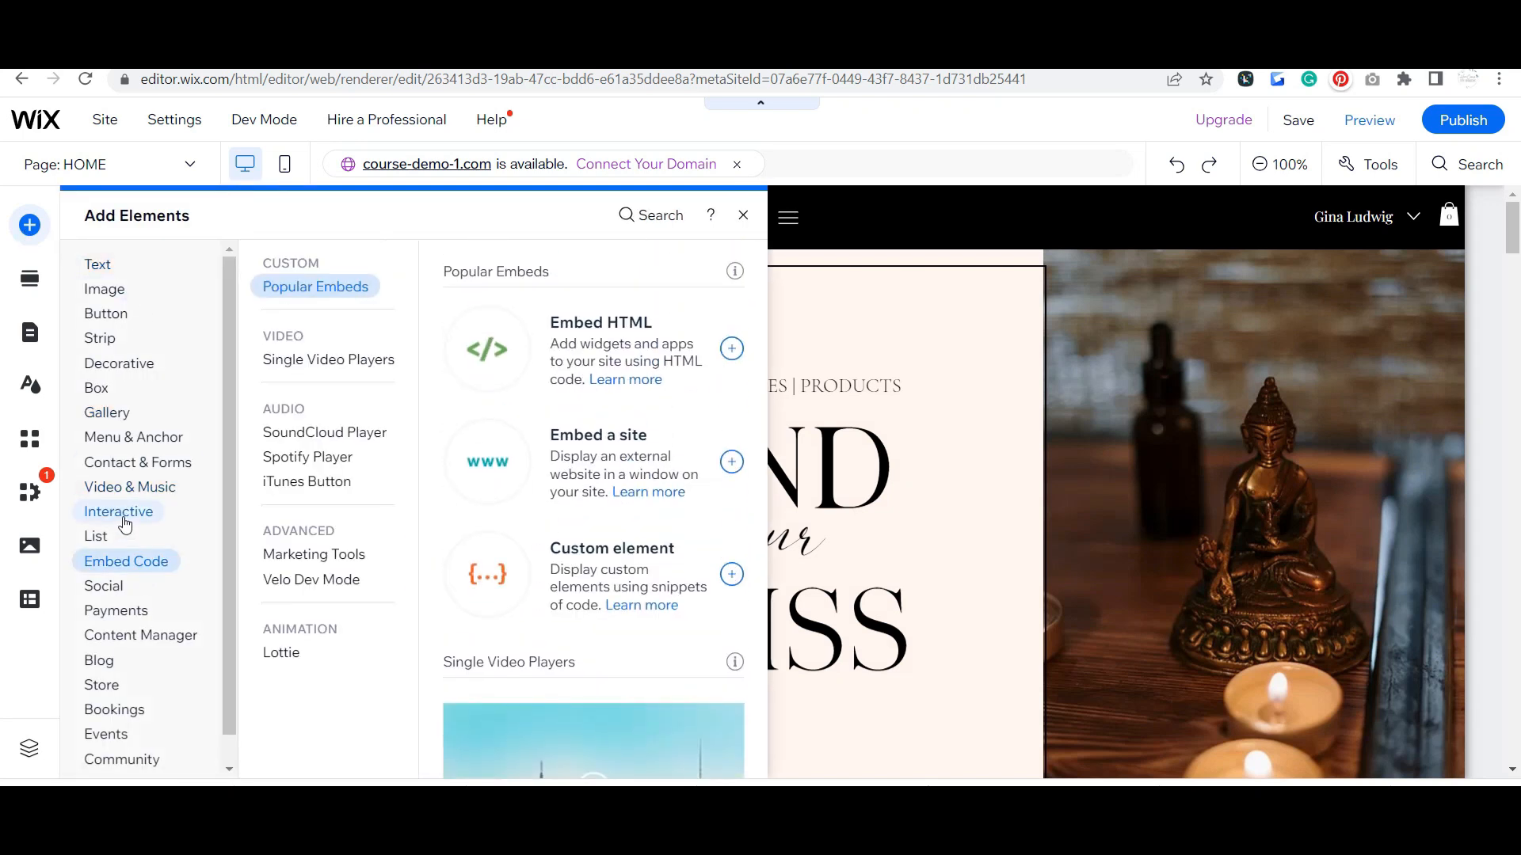
pyautogui.click(126, 524)
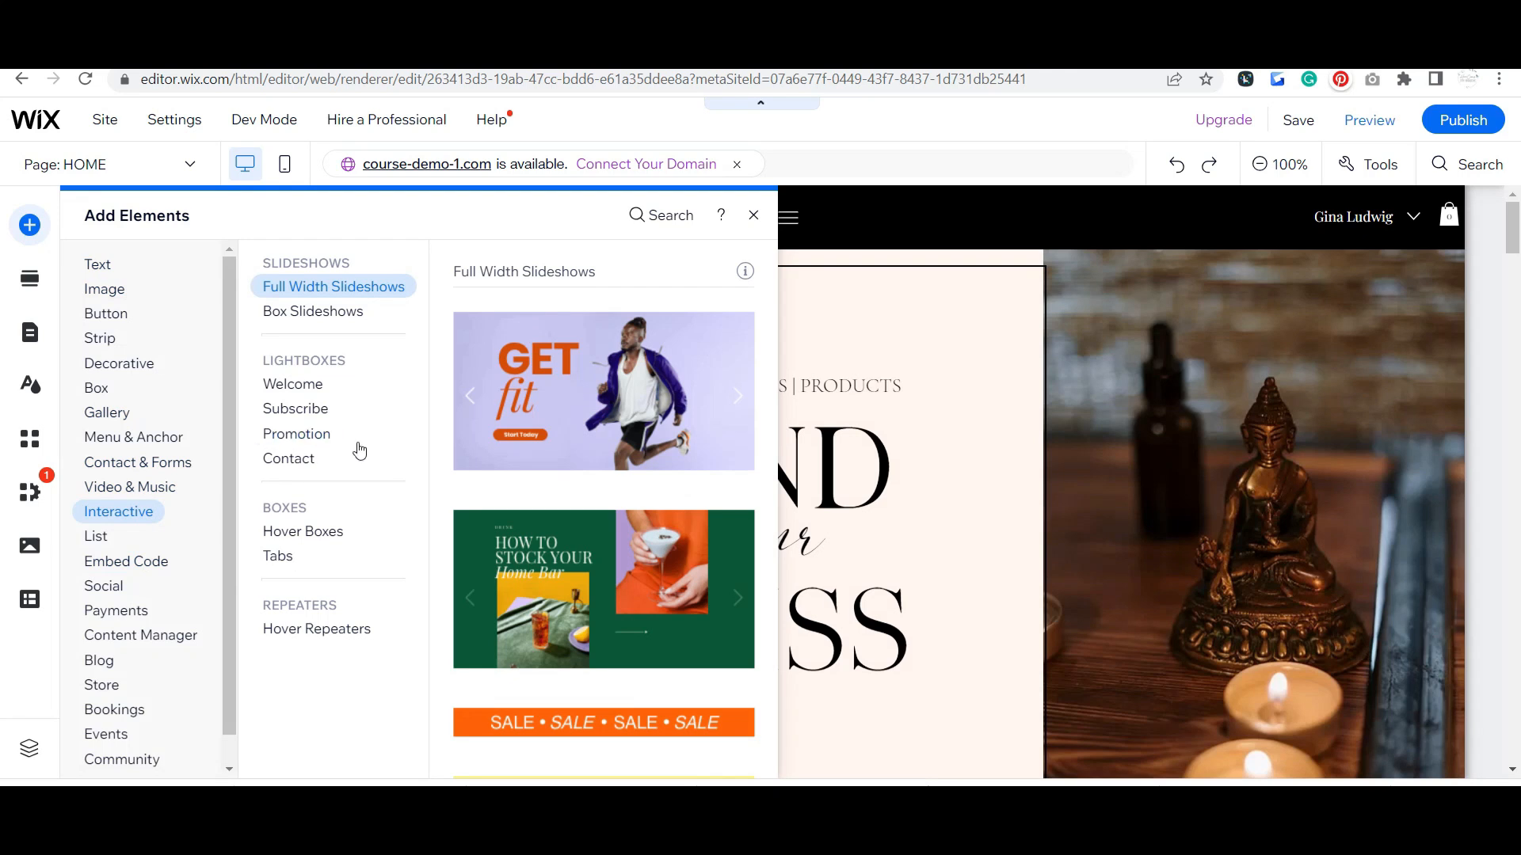
pyautogui.click(307, 390)
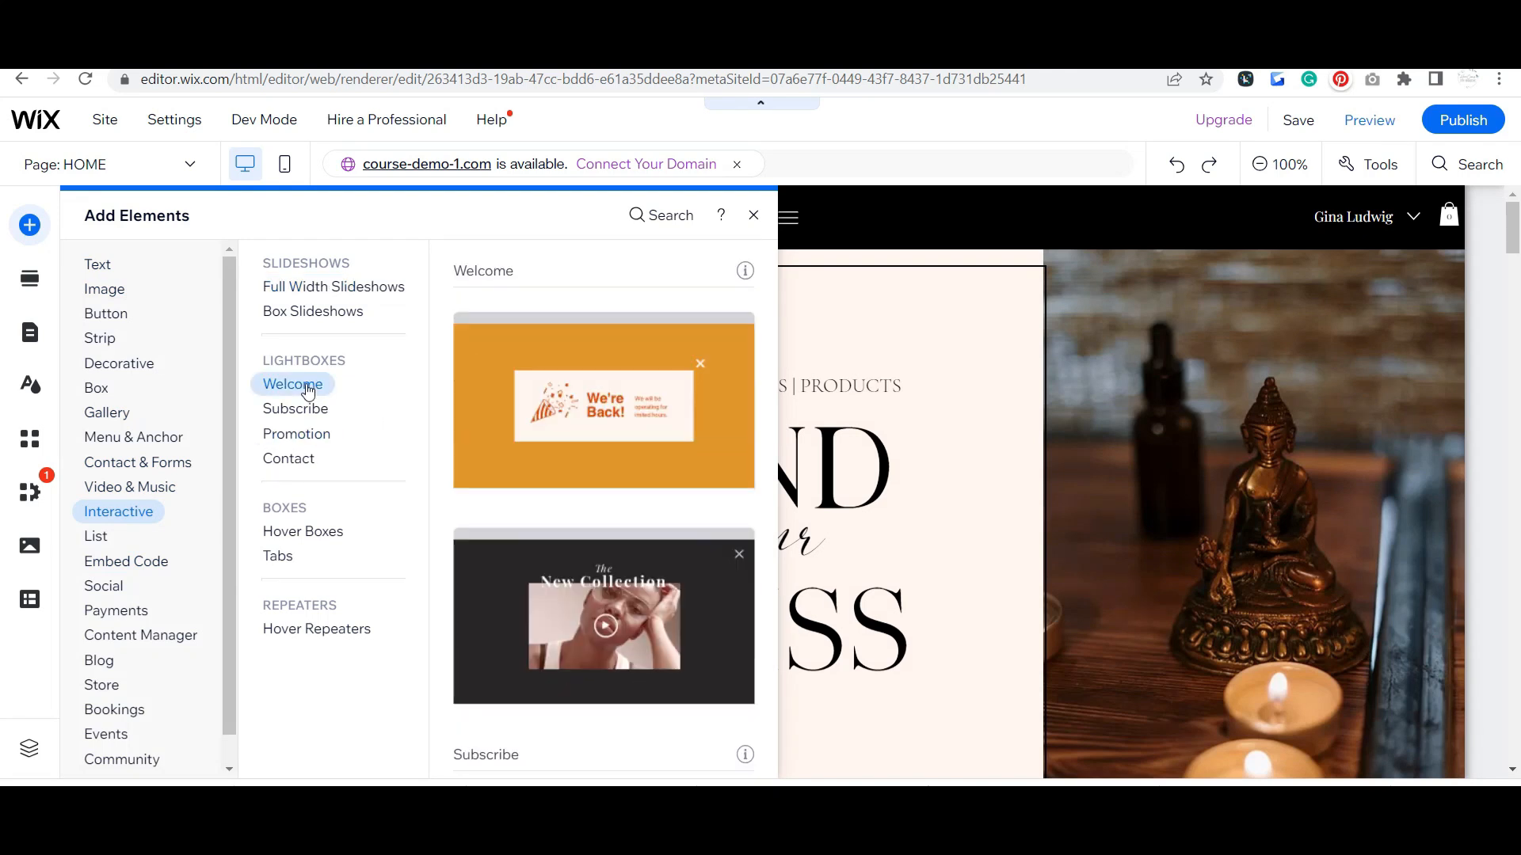
pyautogui.click(310, 409)
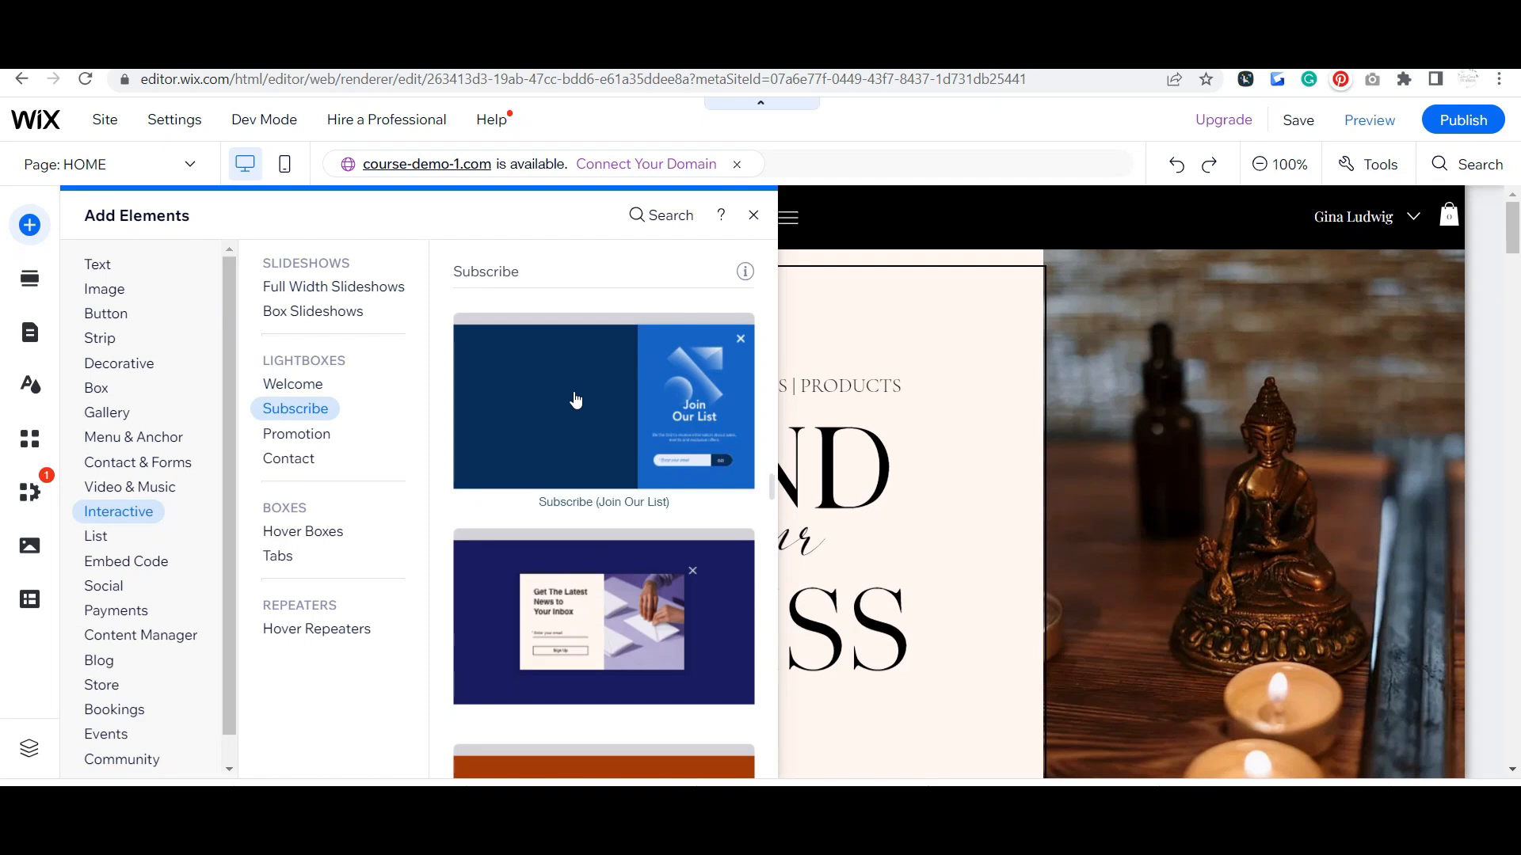
pyautogui.click(307, 439)
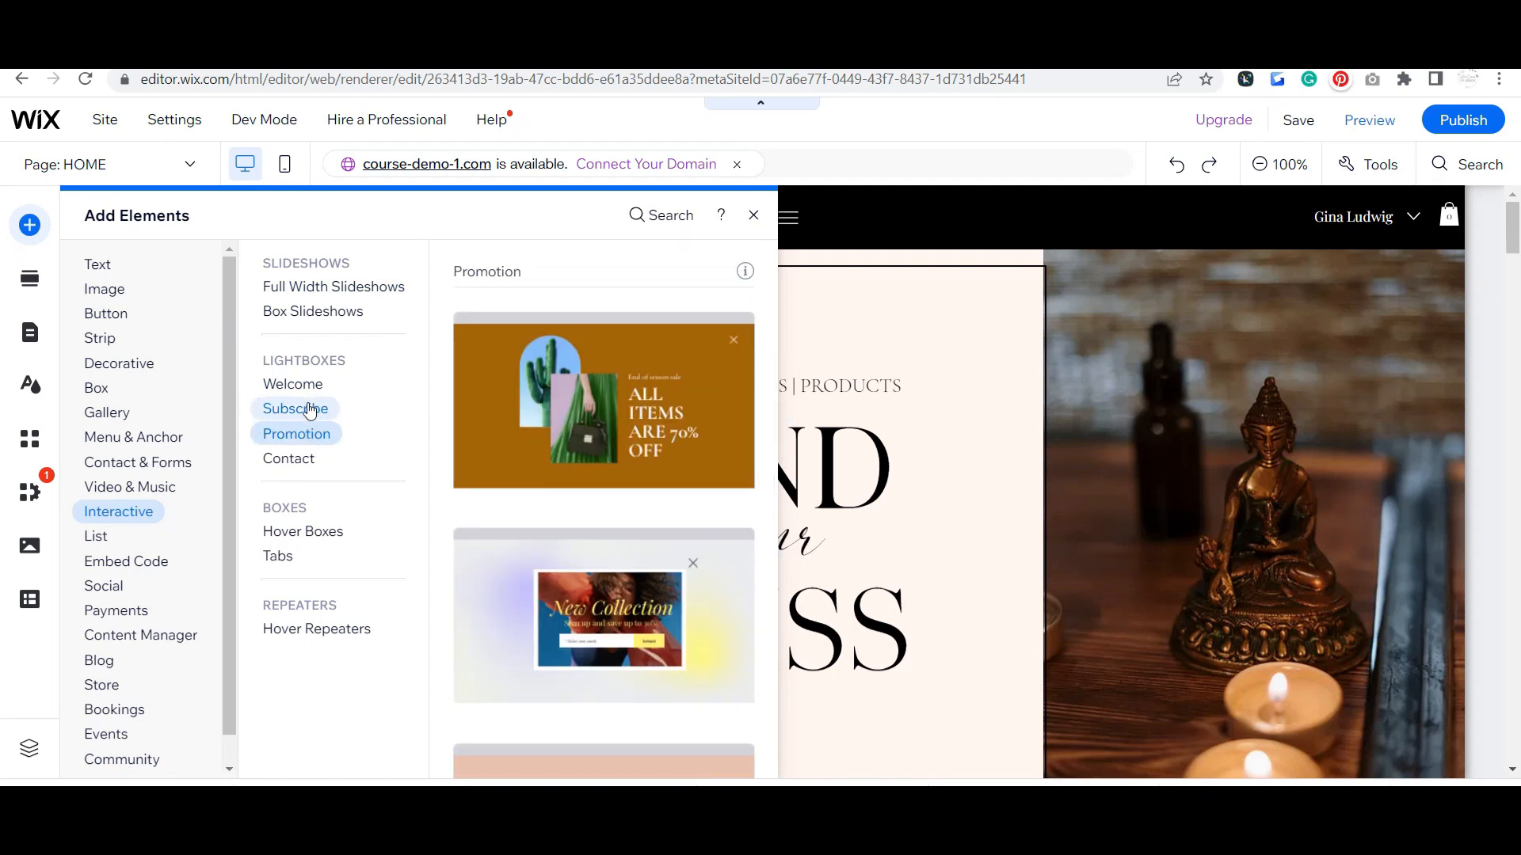
pyautogui.click(310, 410)
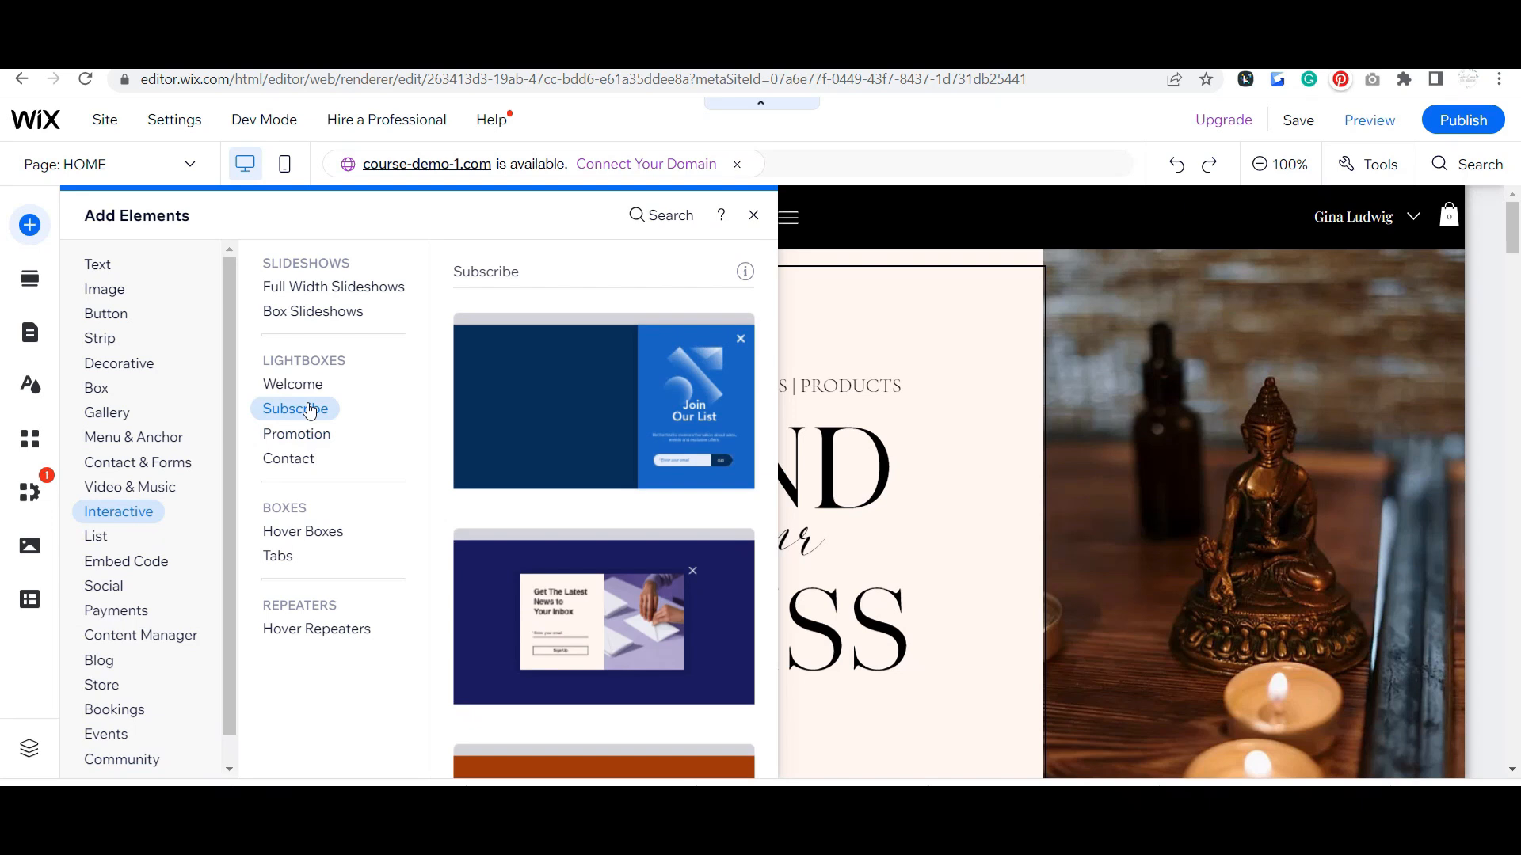
pyautogui.moveTo(644, 634); pyautogui.dragTo(934, 564)
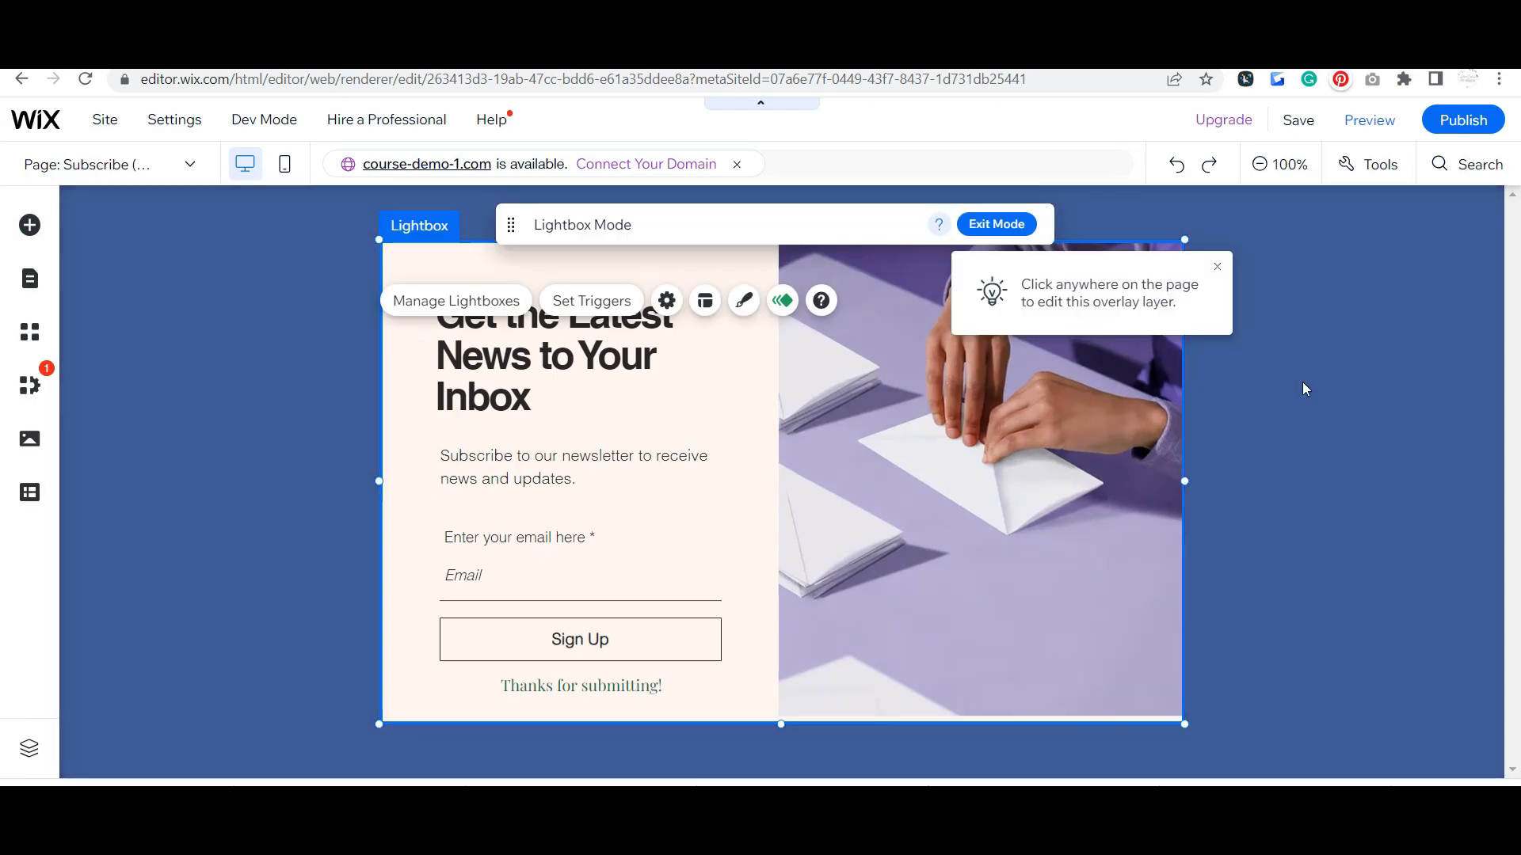
# Change the lightbox's overlay background colour to white, #FFFFFF
pyautogui.click(1304, 387)
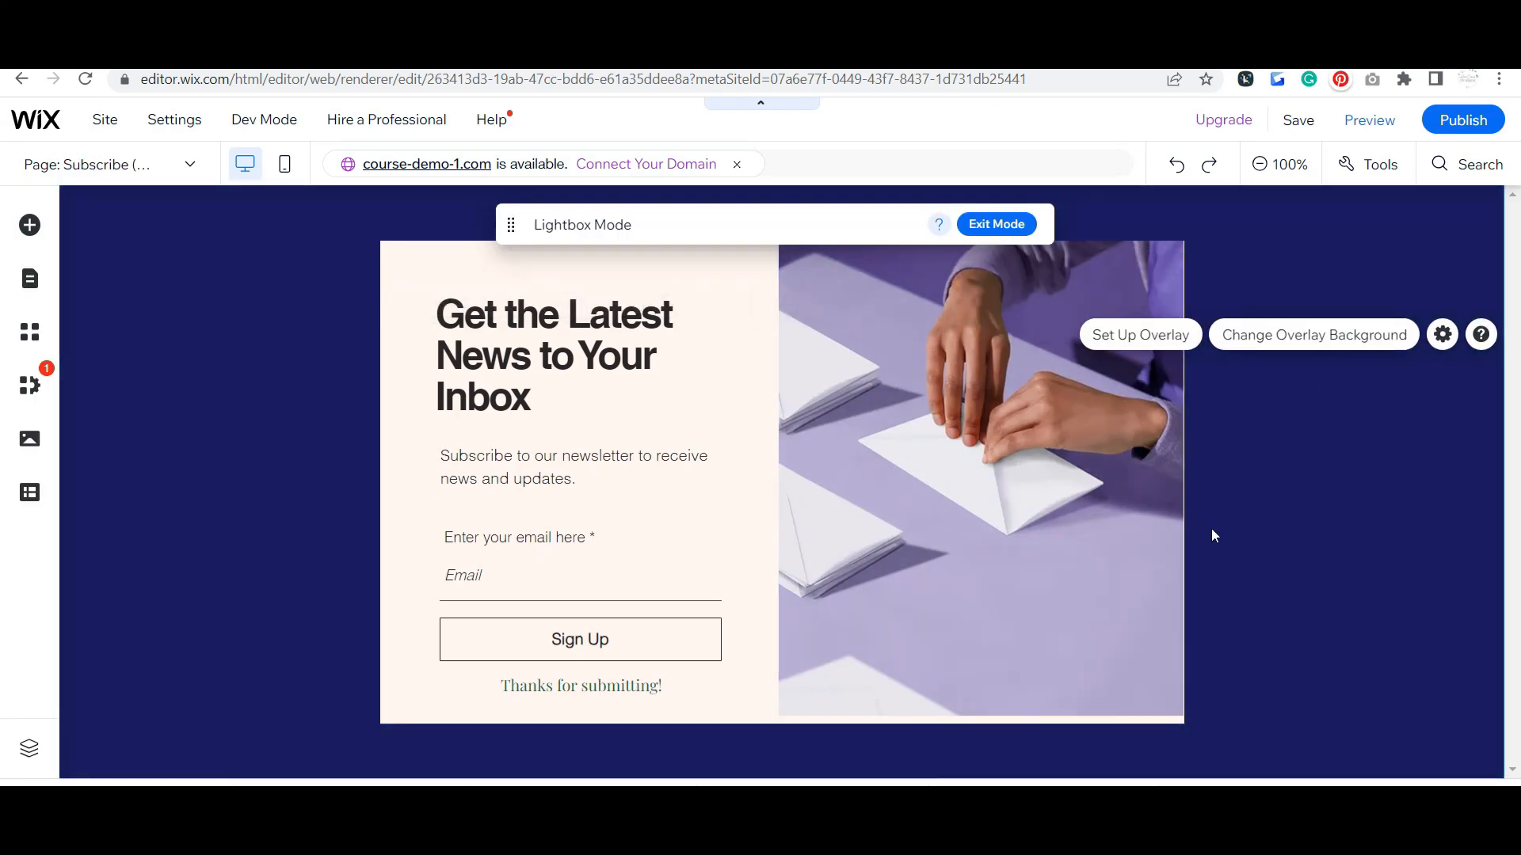
pyautogui.moveTo(866, 225); pyautogui.dragTo(863, 203)
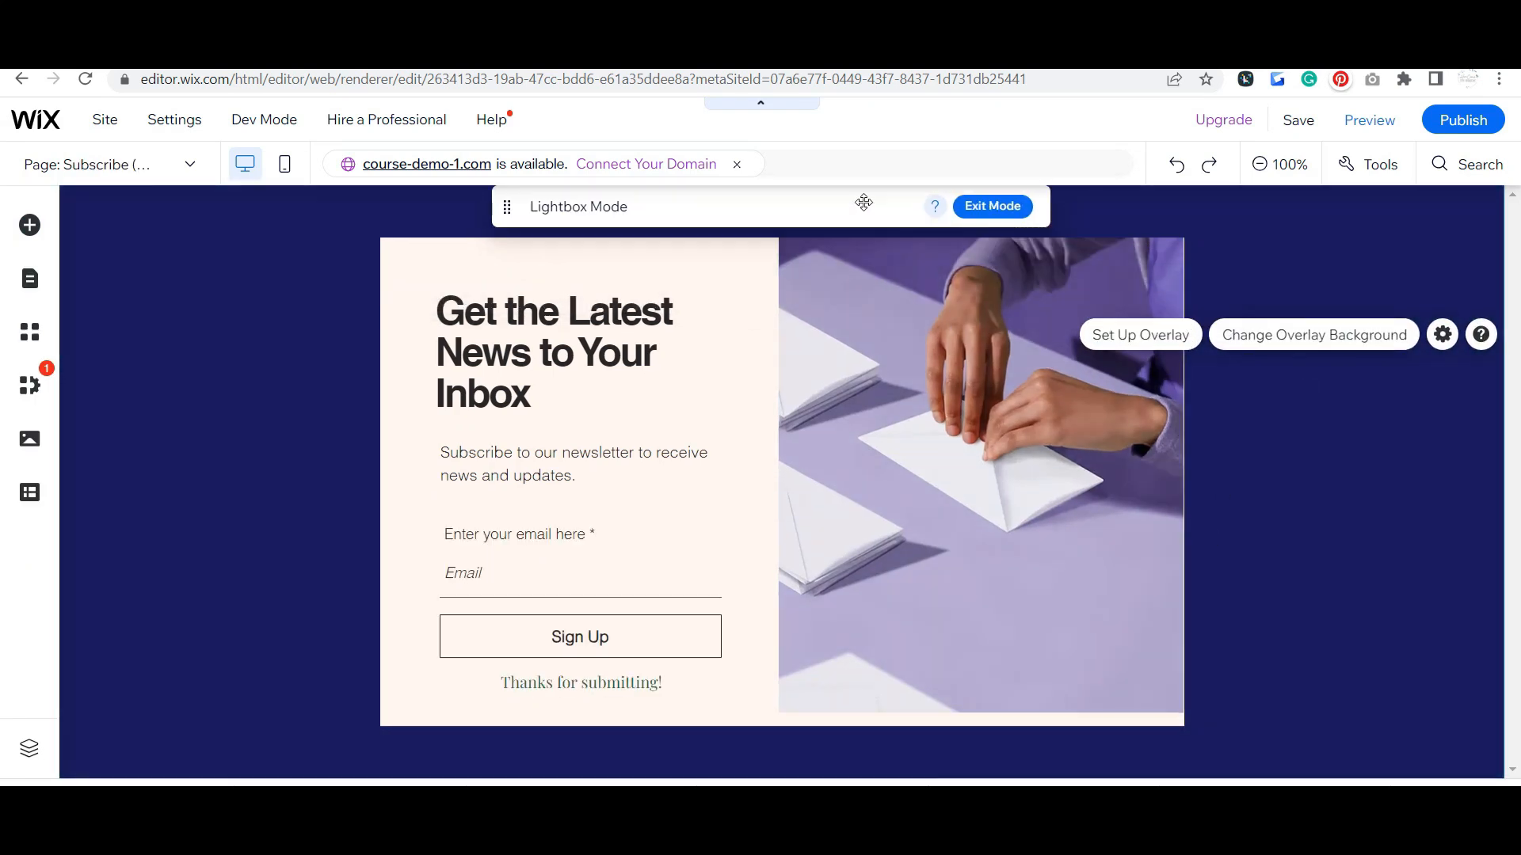
pyautogui.click(1222, 467)
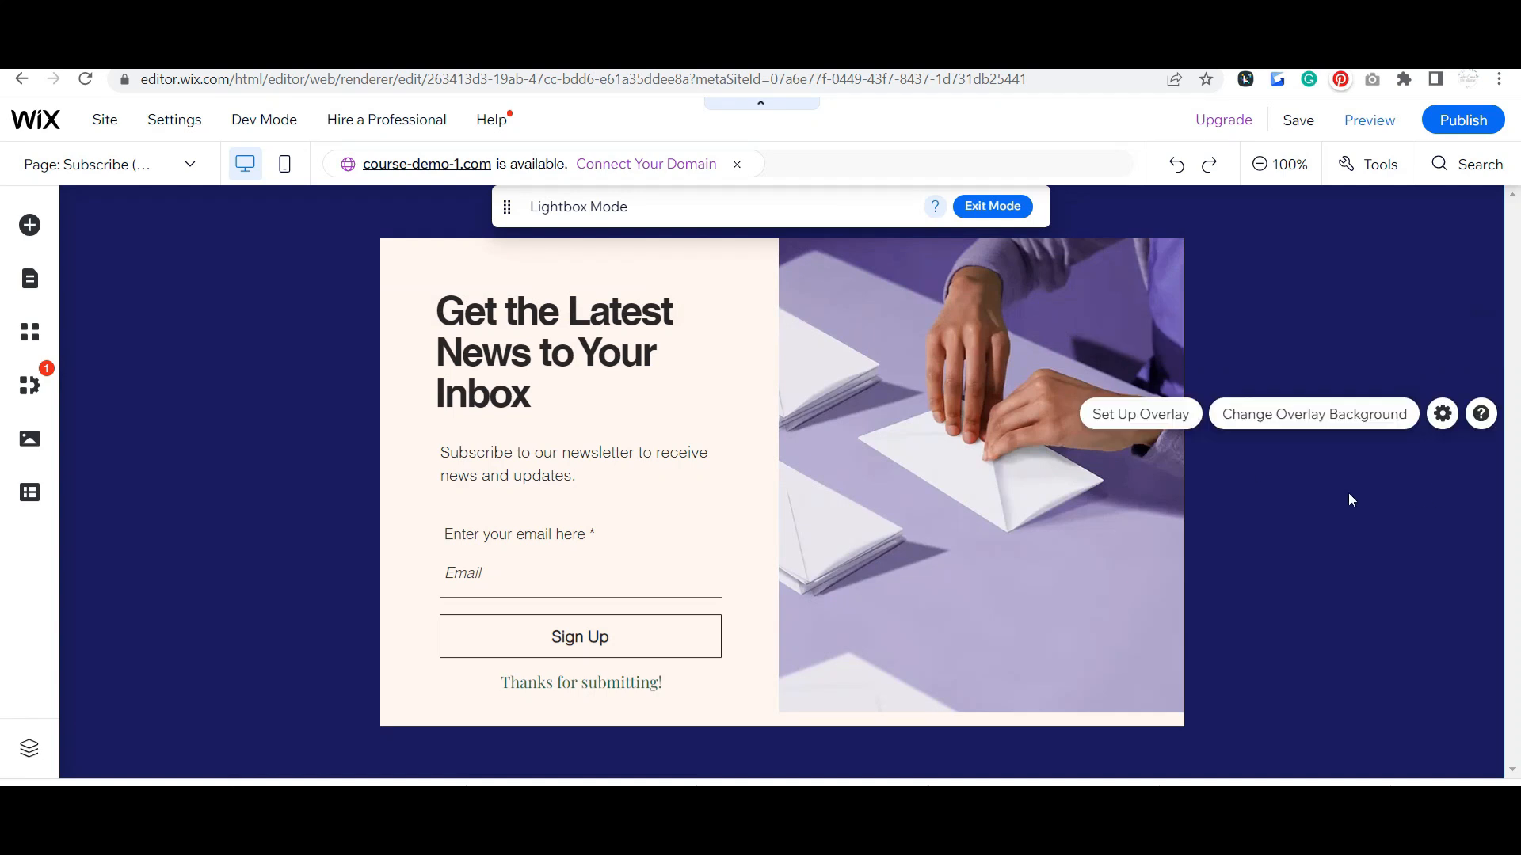
pyautogui.click(1283, 432)
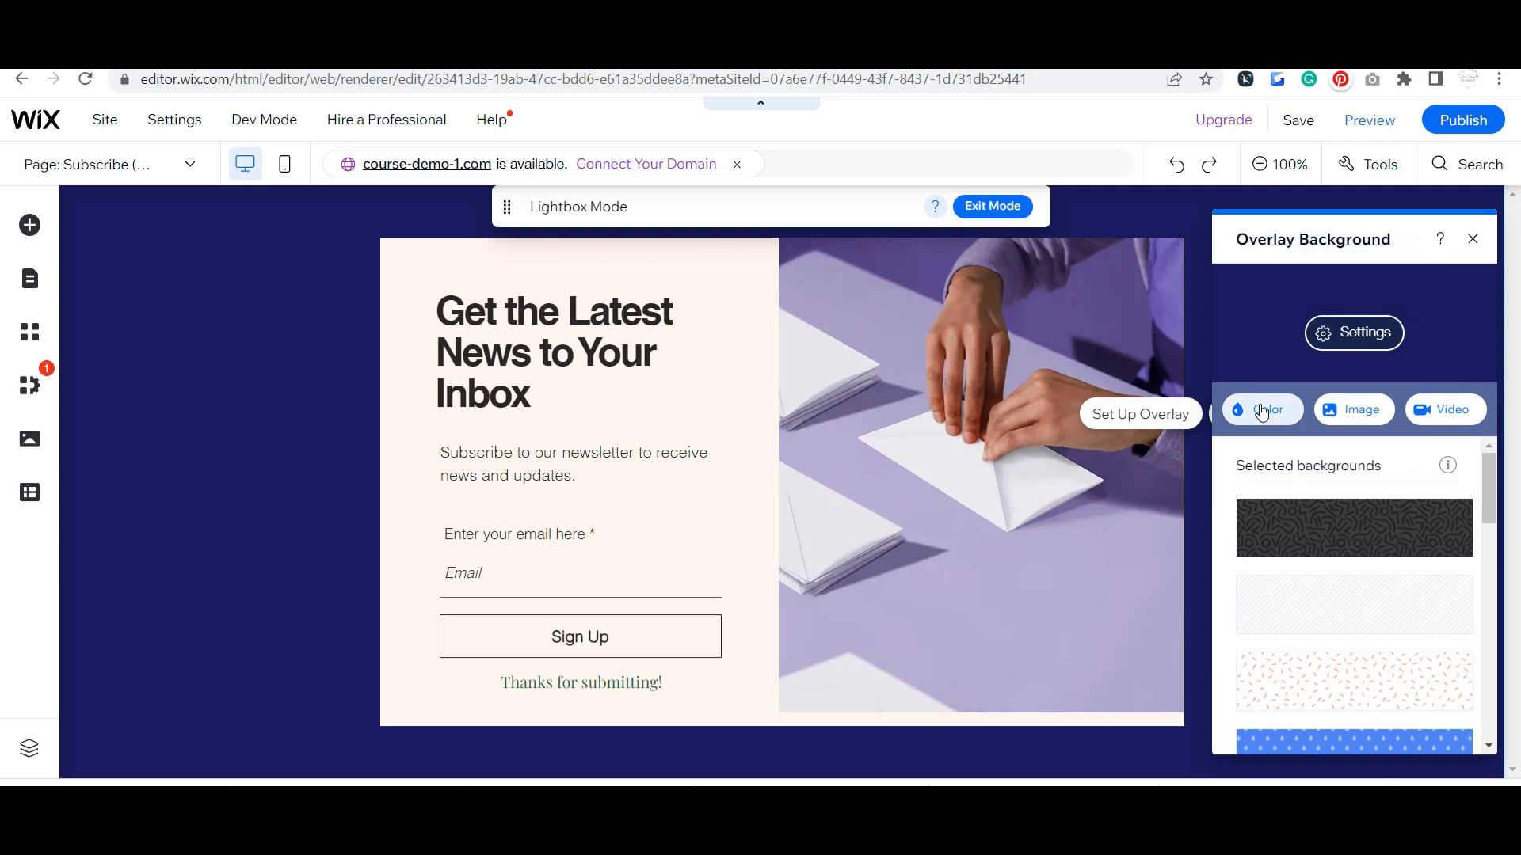
pyautogui.click(1262, 411)
pyautogui.click(1307, 469)
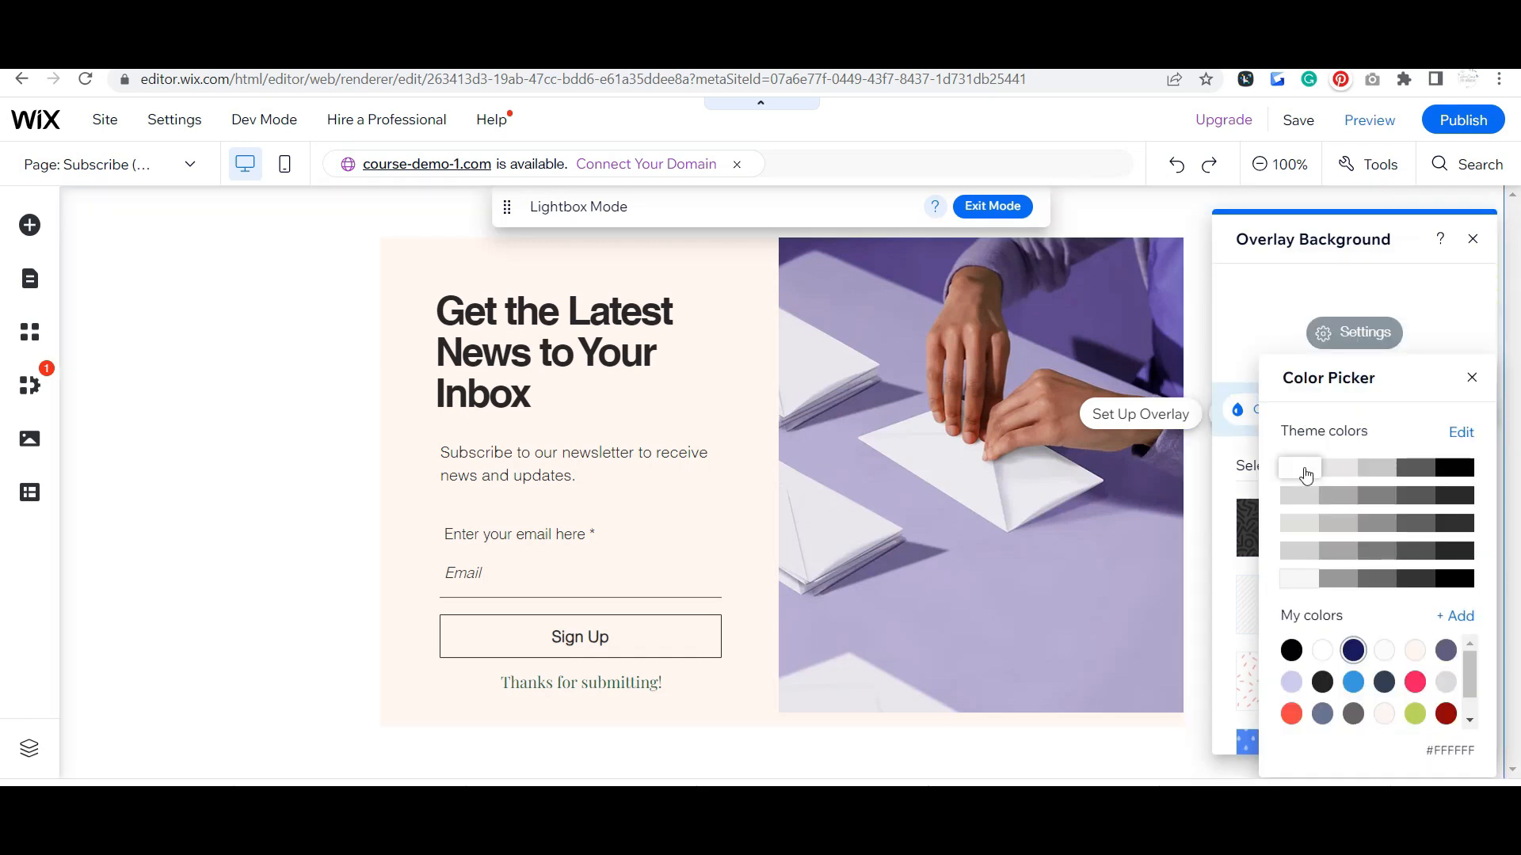
# Set the white overlay background's opacity to 40%
pyautogui.click(1270, 319)
pyautogui.click(1354, 332)
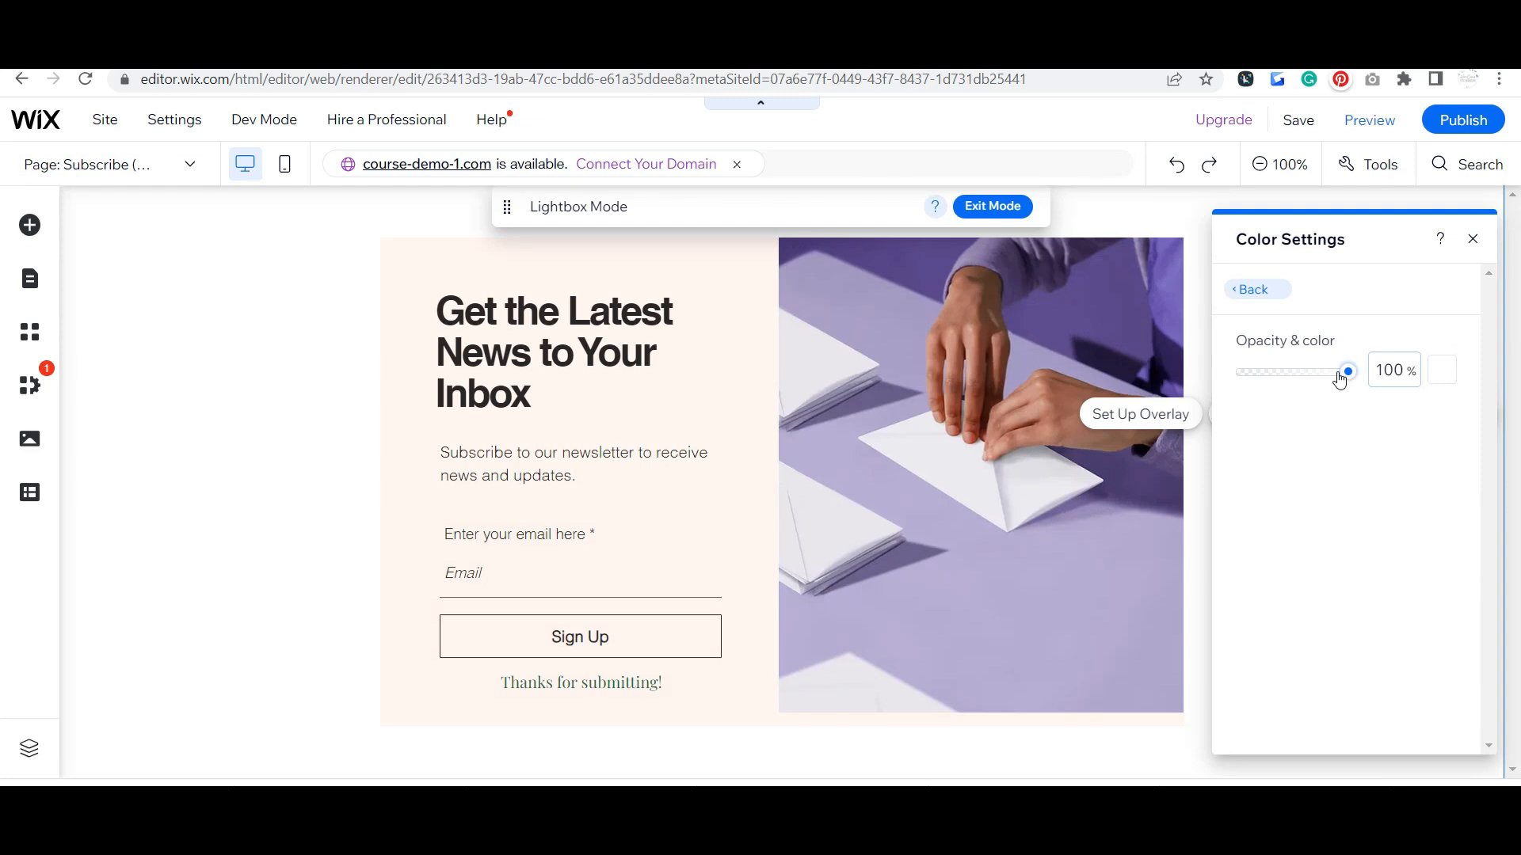
pyautogui.moveTo(1339, 380); pyautogui.dragTo(1289, 390)
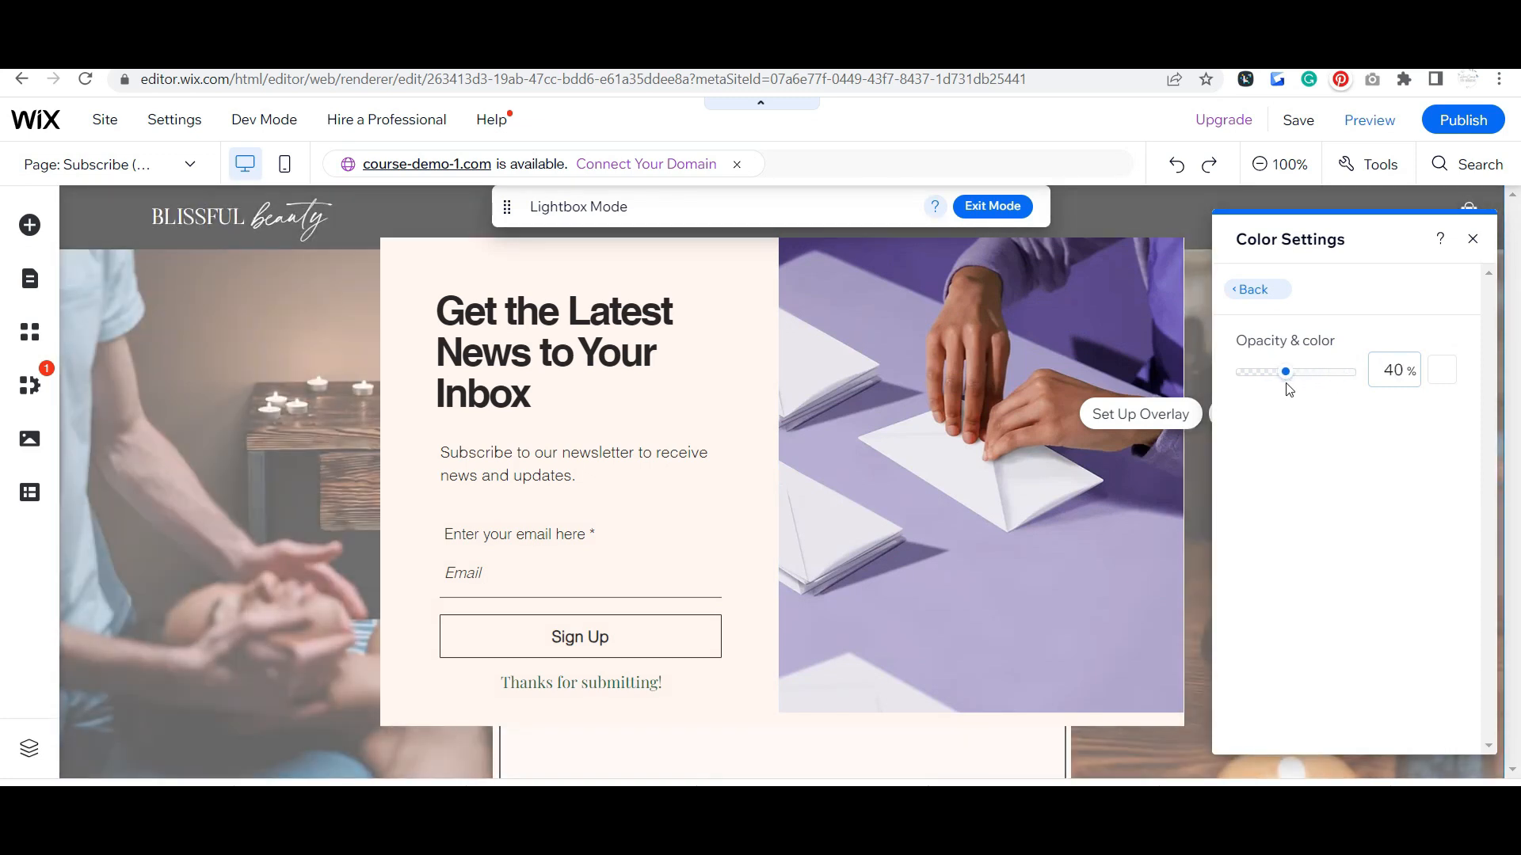
# Replace the lightbox's envelope photo with the palm leaf and dropper bottles picture from the Site Images folder
pyautogui.click(1044, 304)
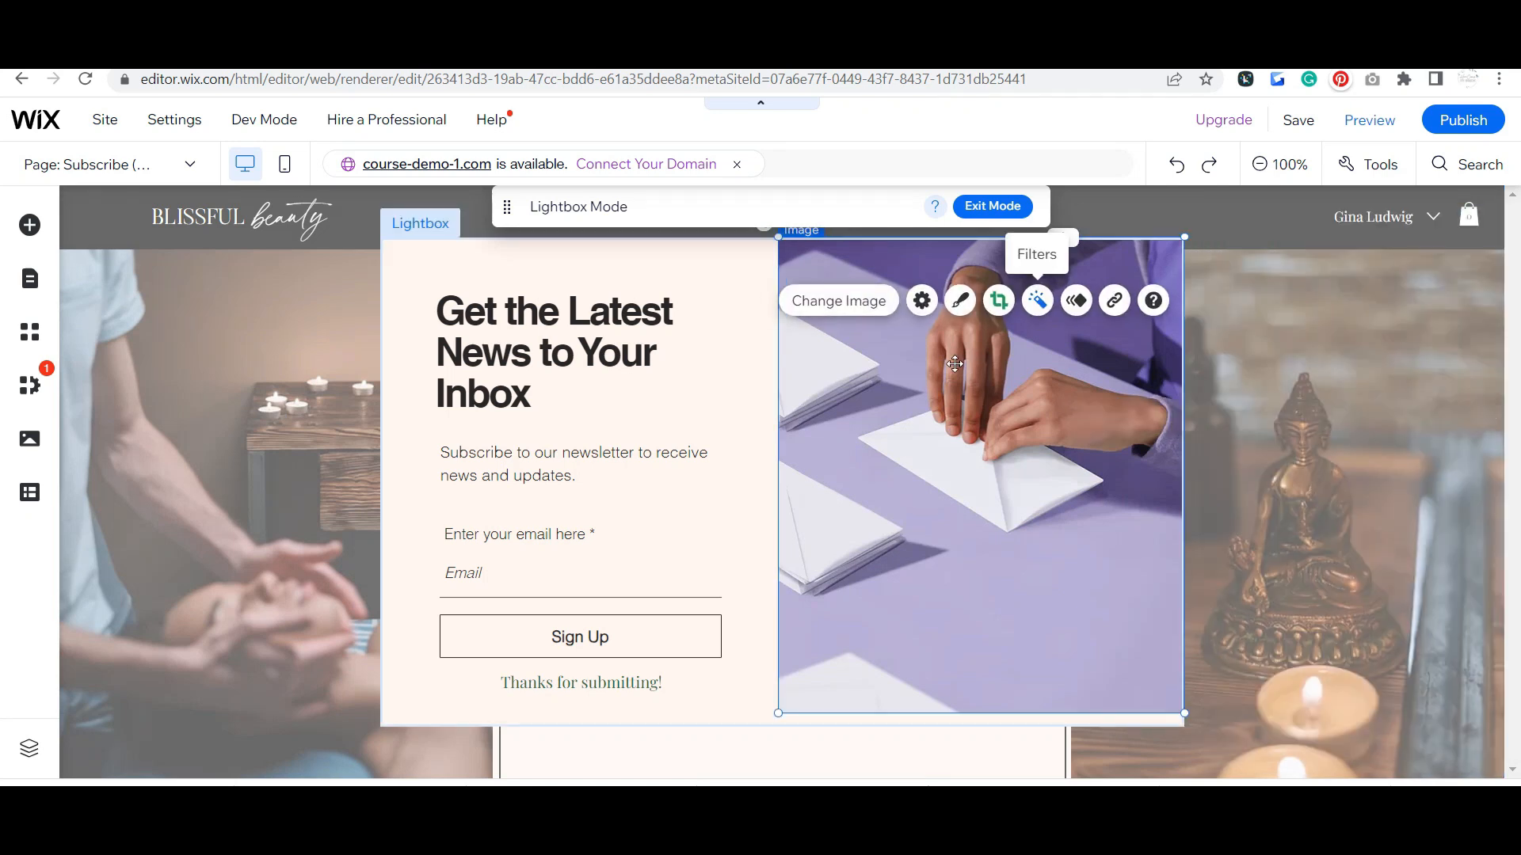
pyautogui.click(858, 304)
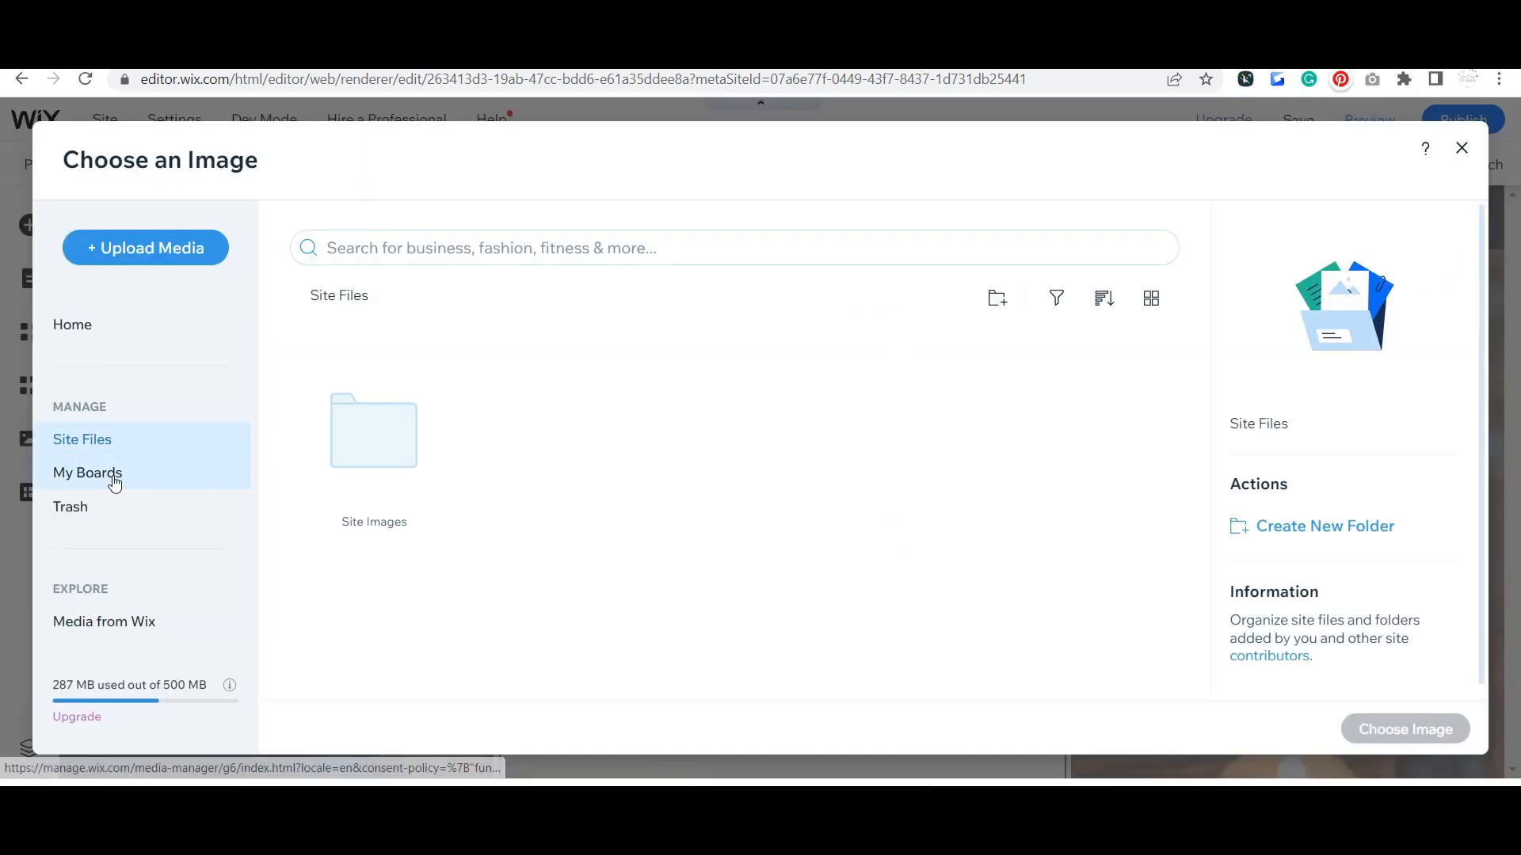
pyautogui.click(365, 465)
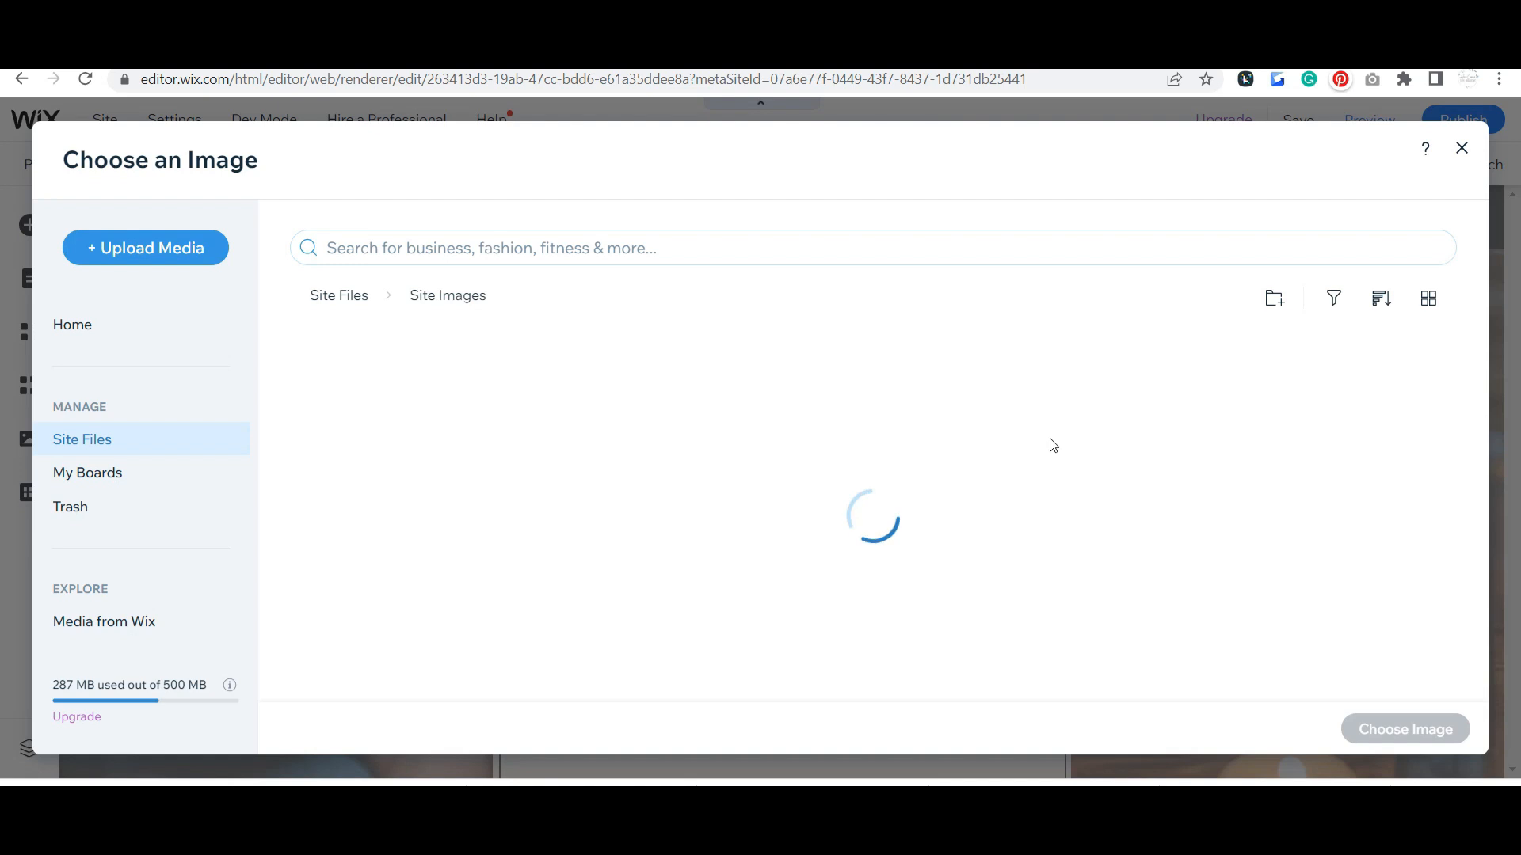
pyautogui.scroll(-7, 1109, 507)
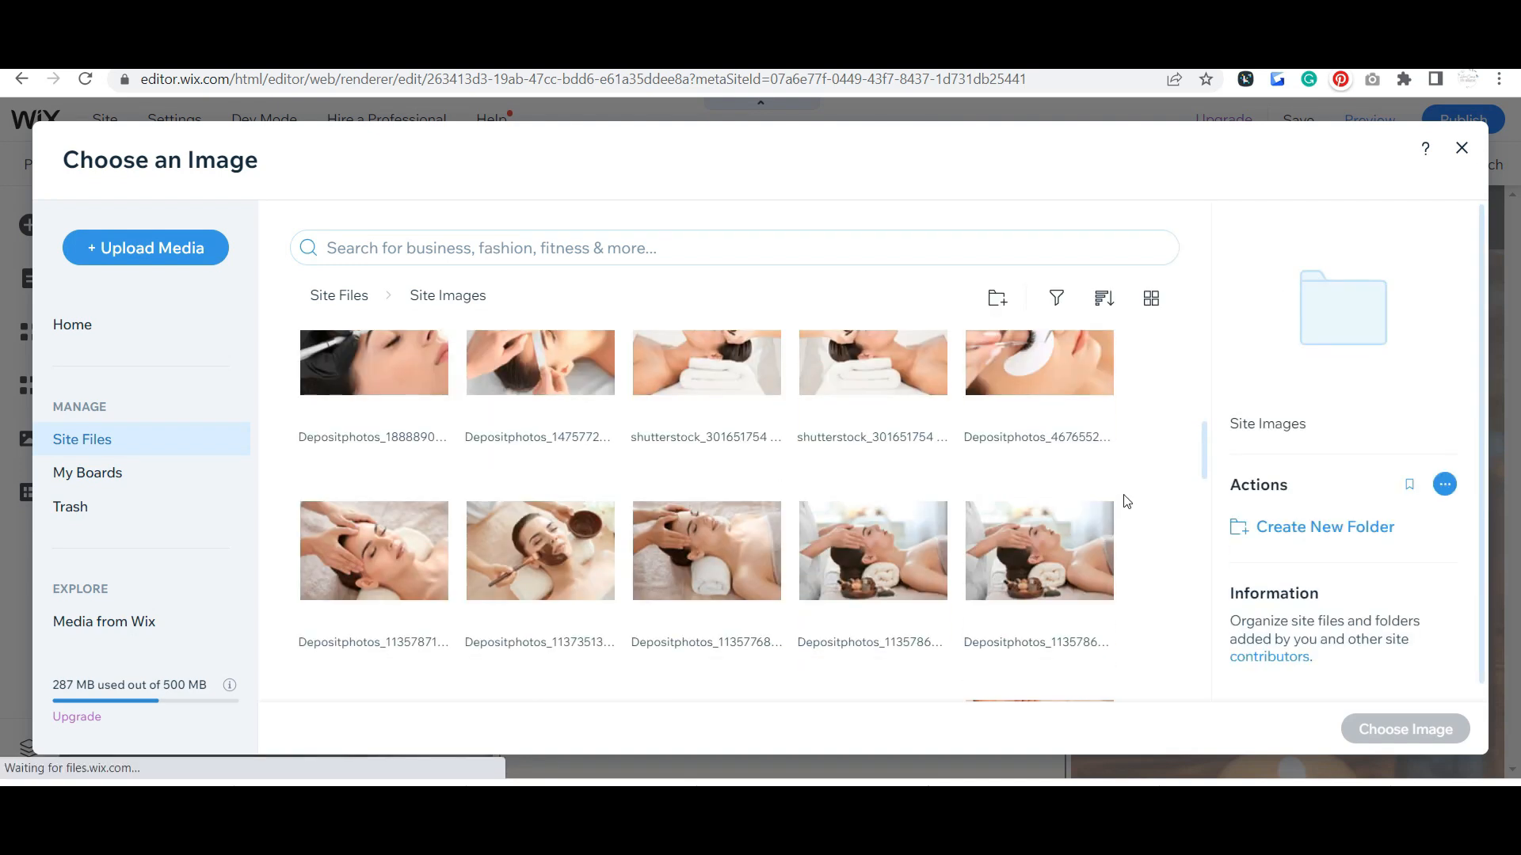
pyautogui.scroll(-2, 1126, 501)
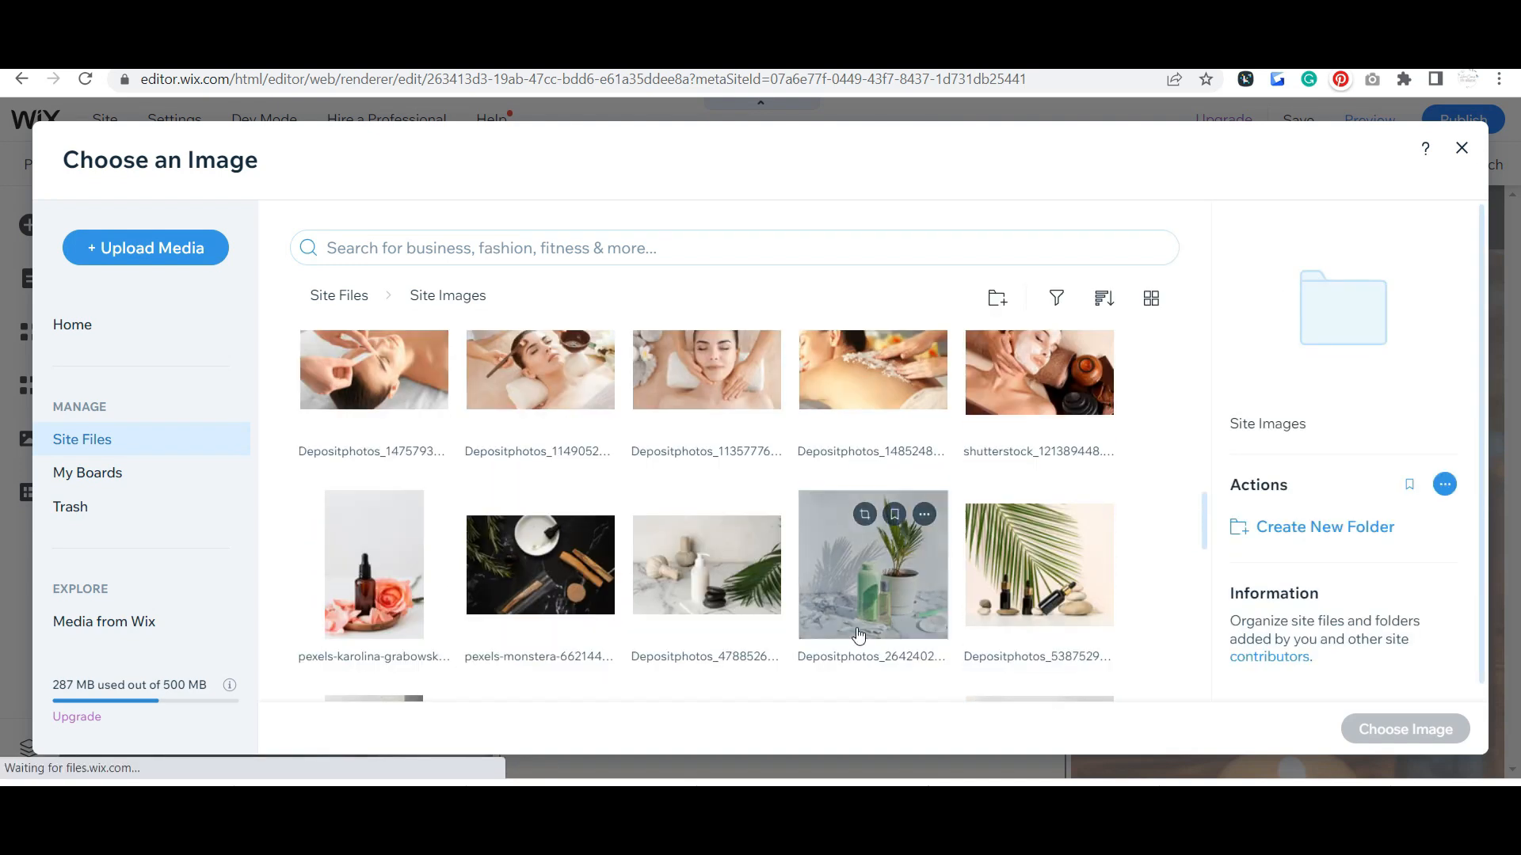
pyautogui.click(1020, 594)
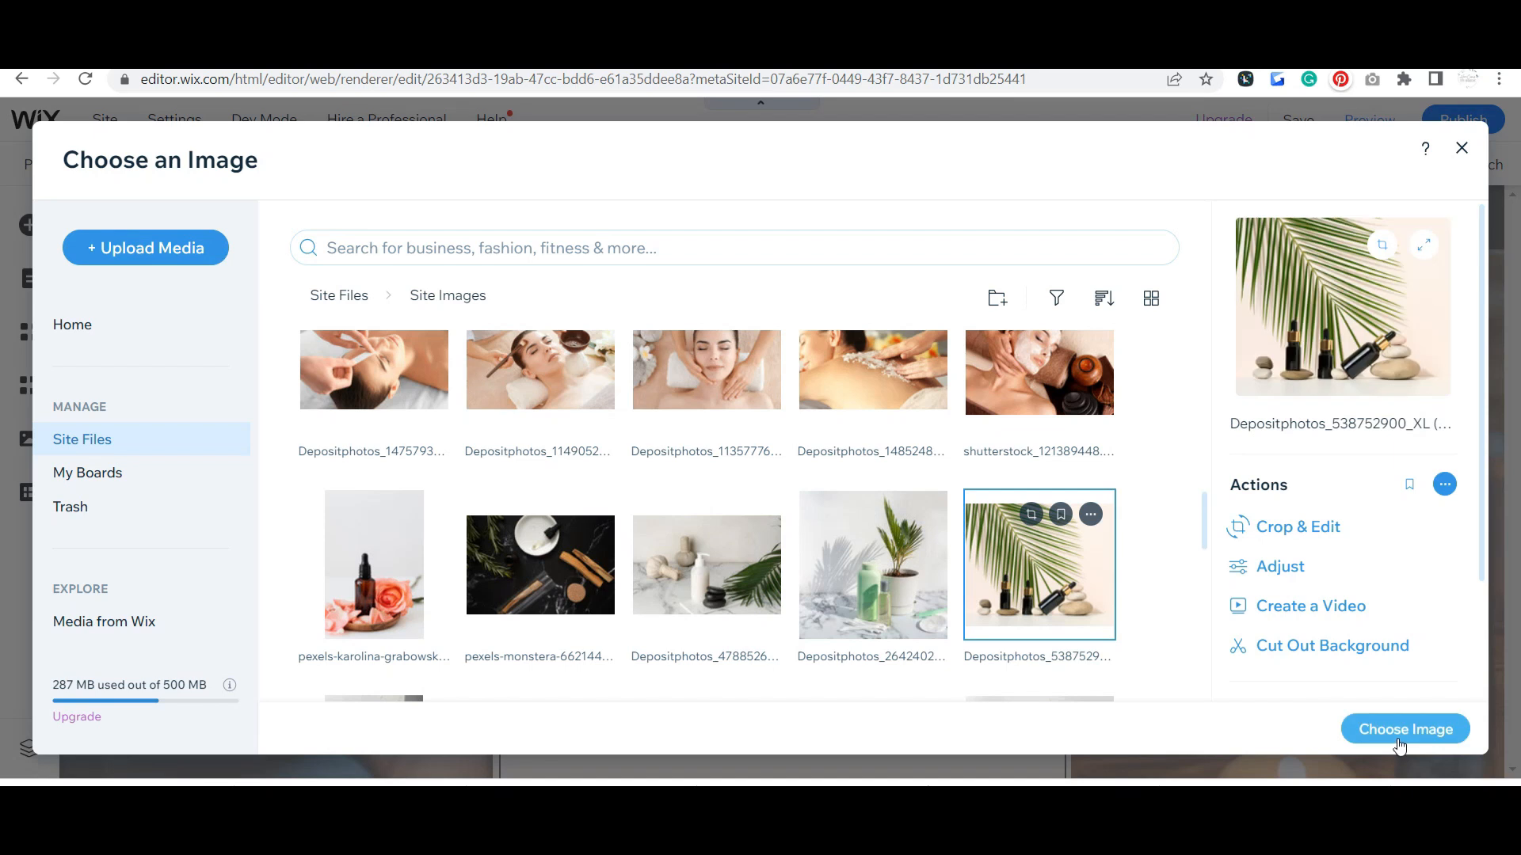
pyautogui.click(1399, 741)
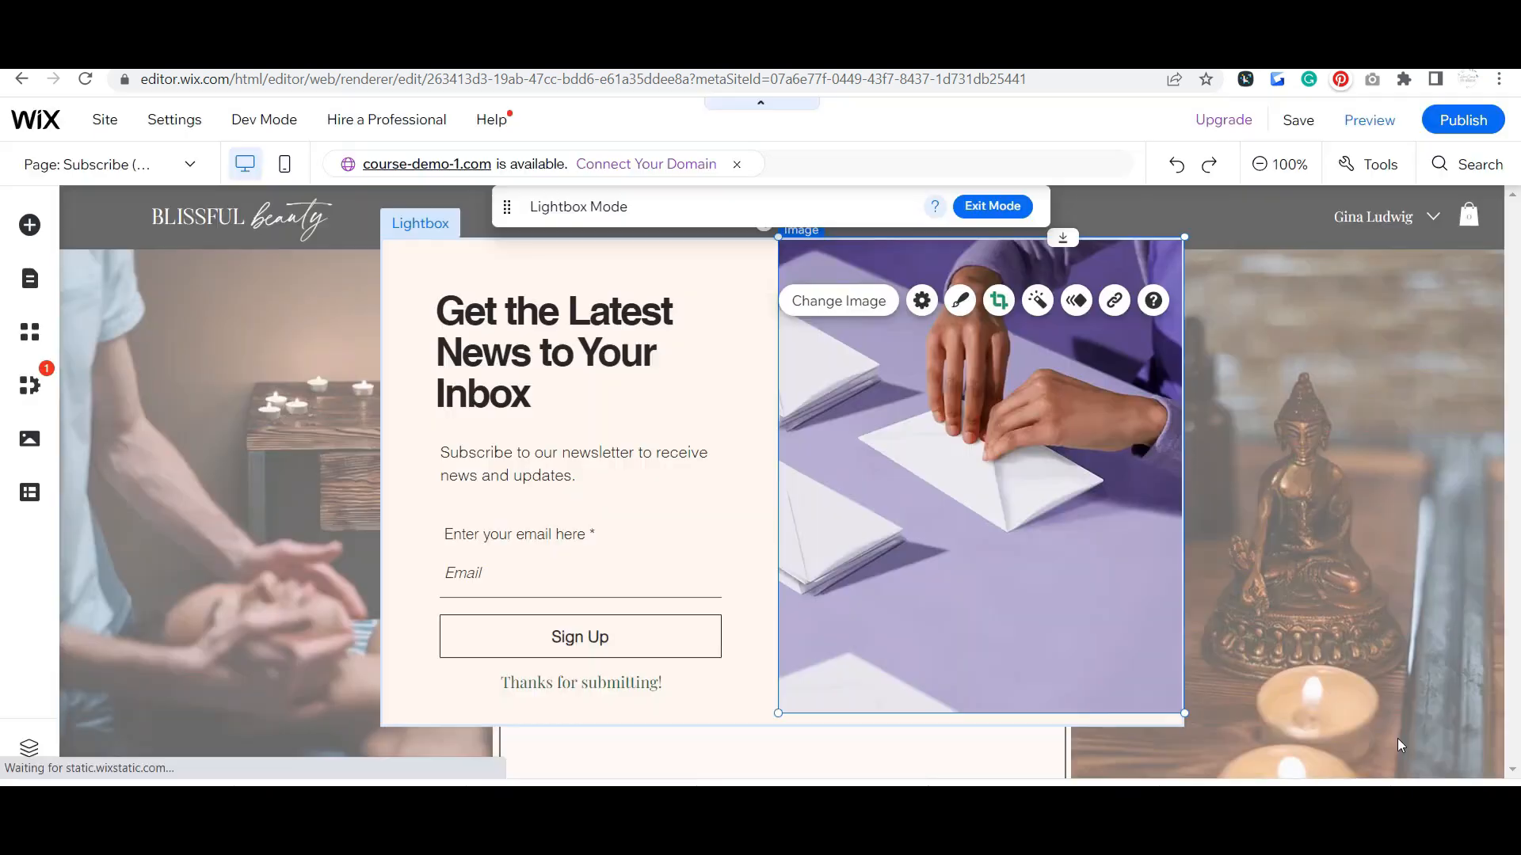
# Change the lightbox's own background colour to white, #FFFFFF
pyautogui.click(736, 365)
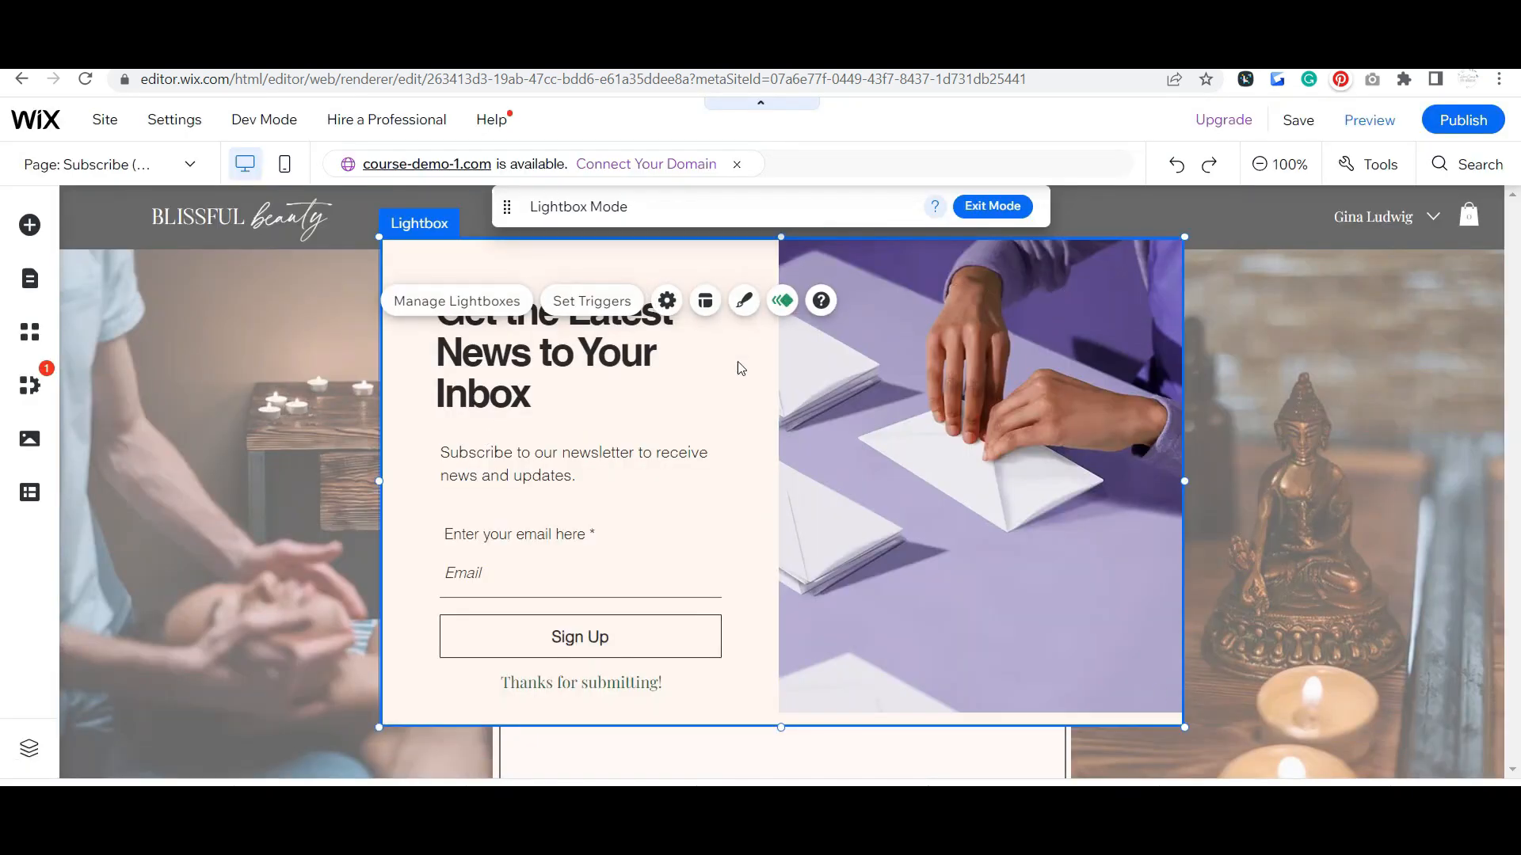
pyautogui.click(742, 300)
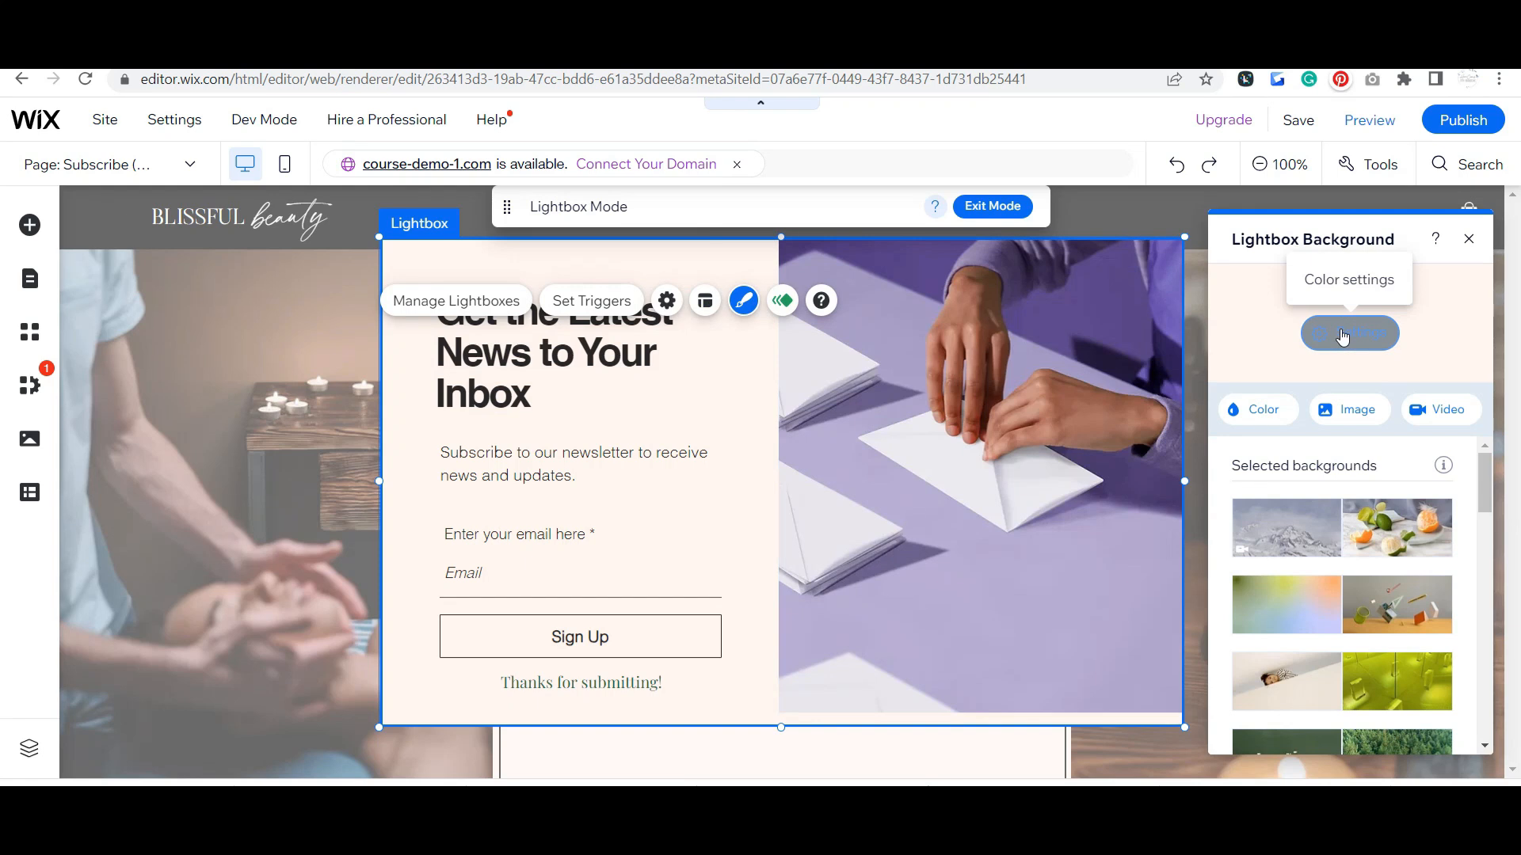
pyautogui.click(1265, 408)
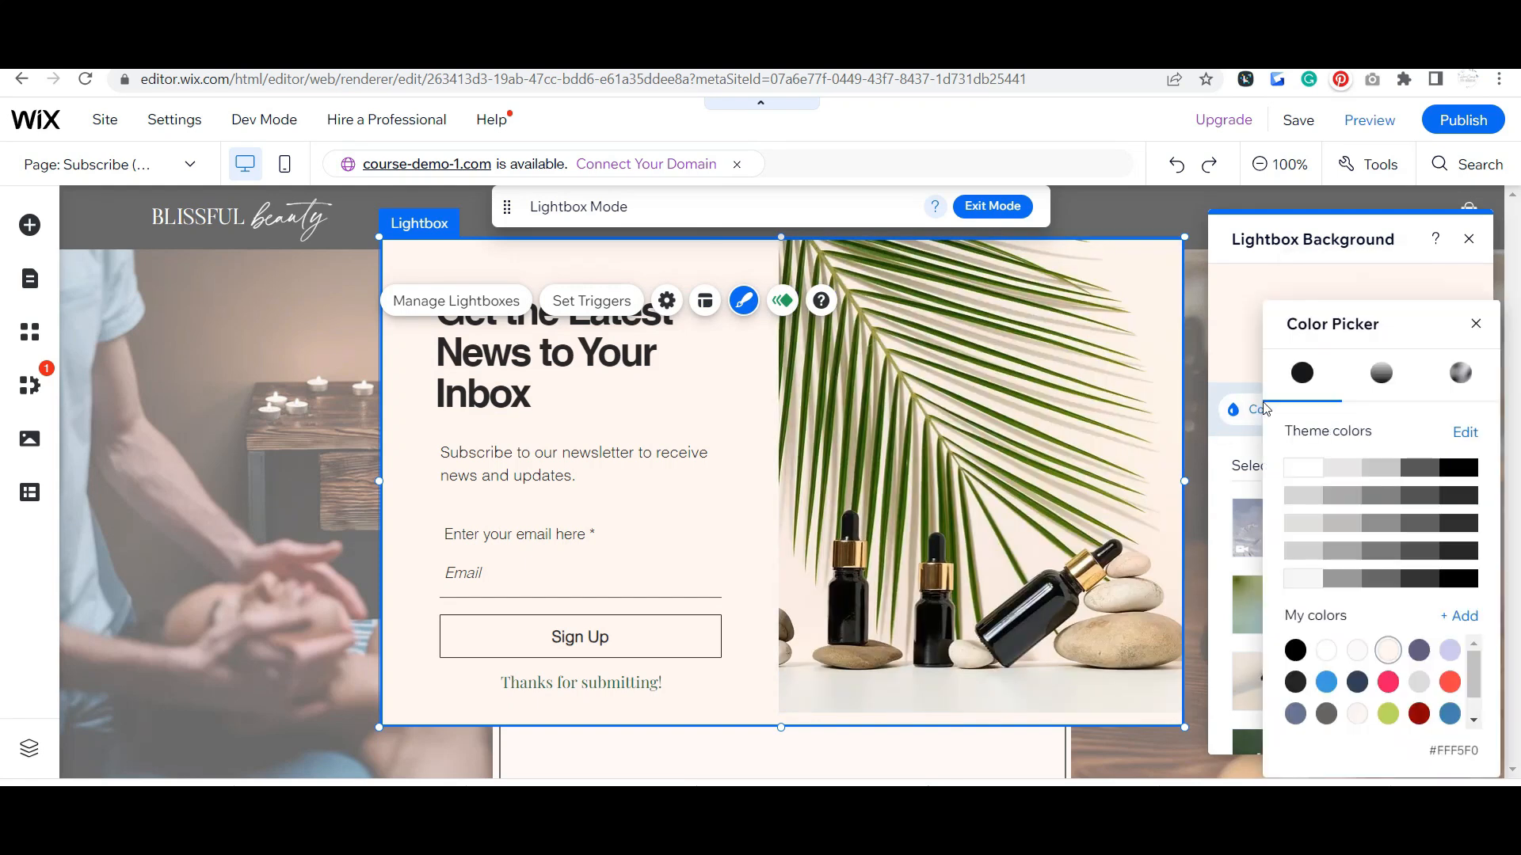
pyautogui.click(1303, 467)
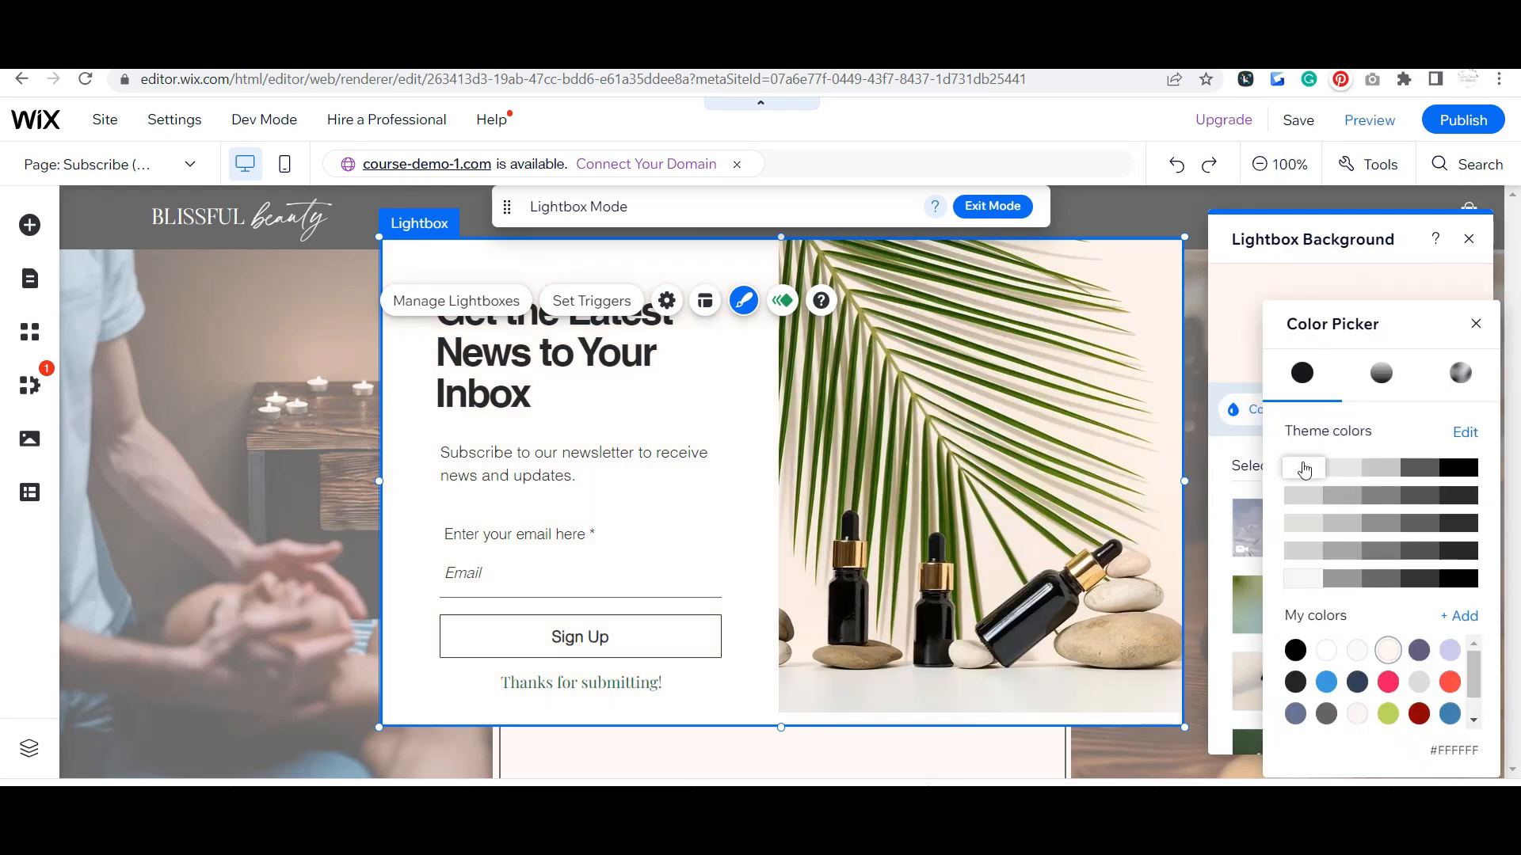
pyautogui.click(698, 427)
# Change the font of the heading "Get the Latest News to Your Inbox" to Lady Clementine Serif Regular
pyautogui.click(537, 390)
pyautogui.doubleClick(528, 361)
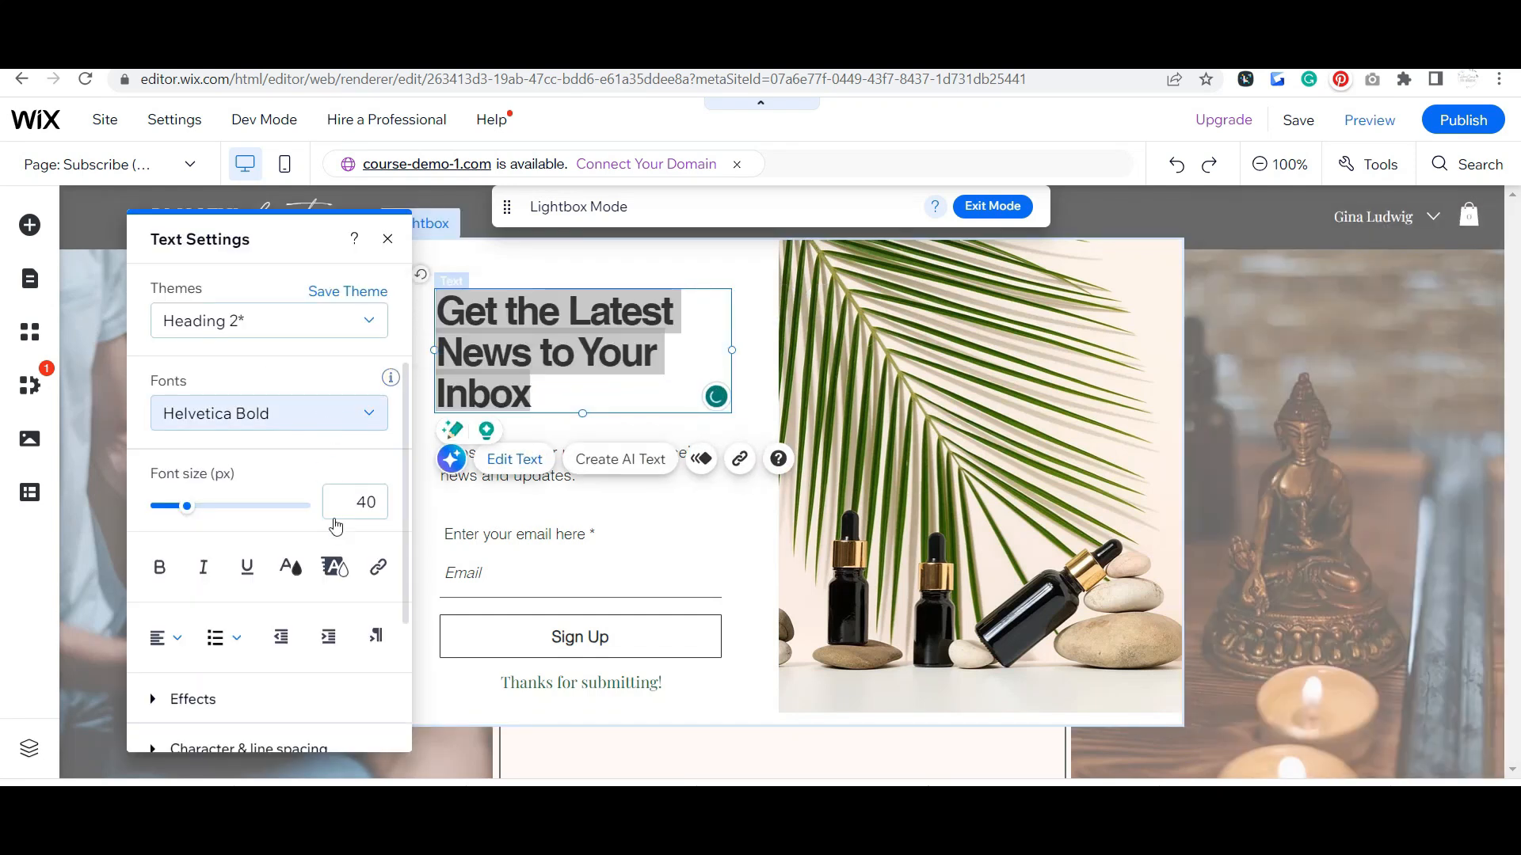
pyautogui.click(317, 413)
pyautogui.scroll(10, 315, 546)
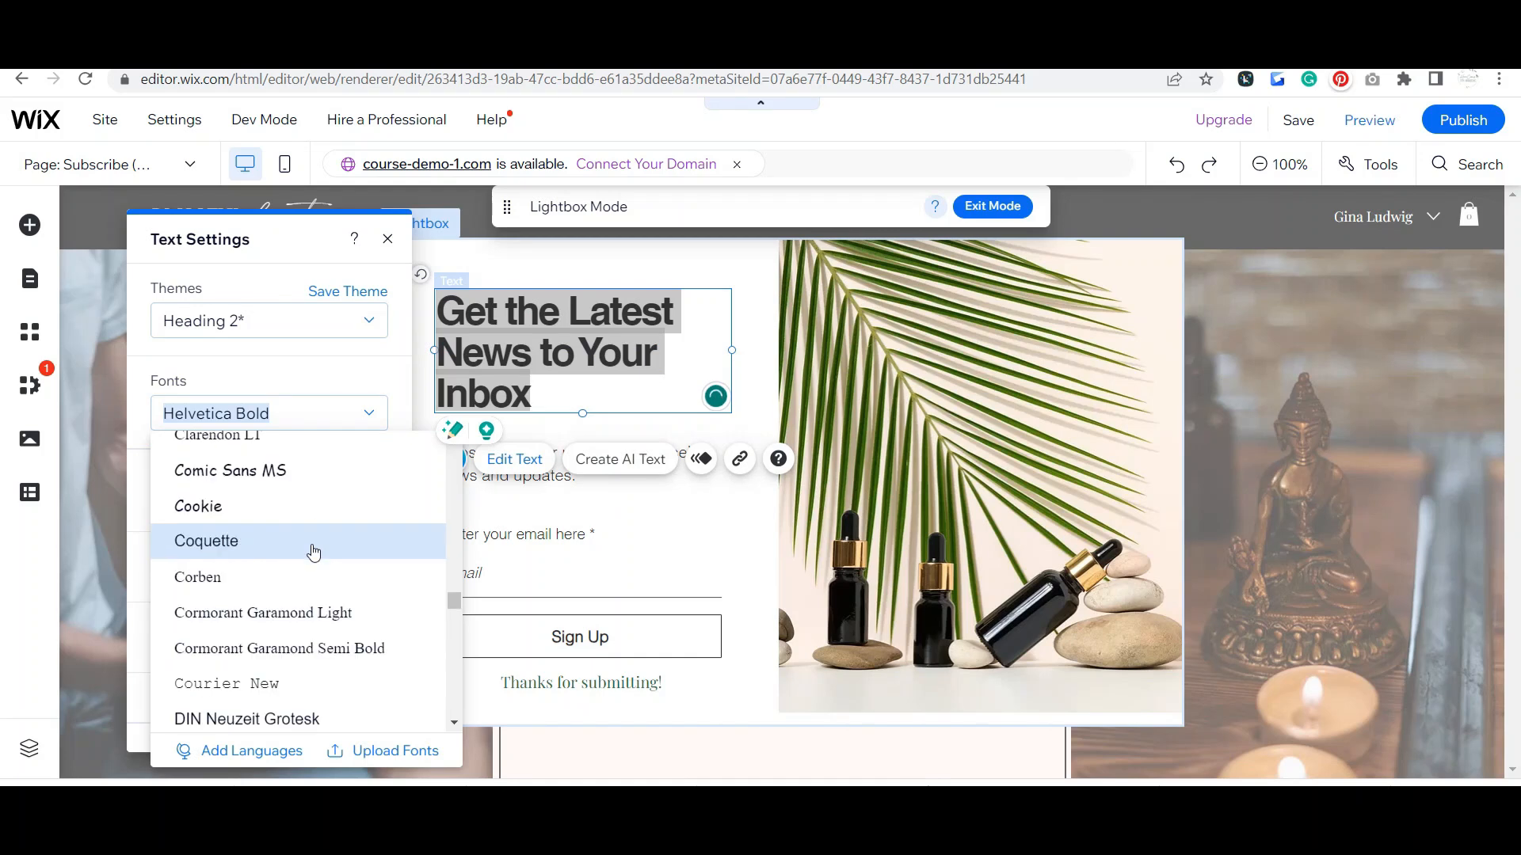
pyautogui.scroll(15, 315, 552)
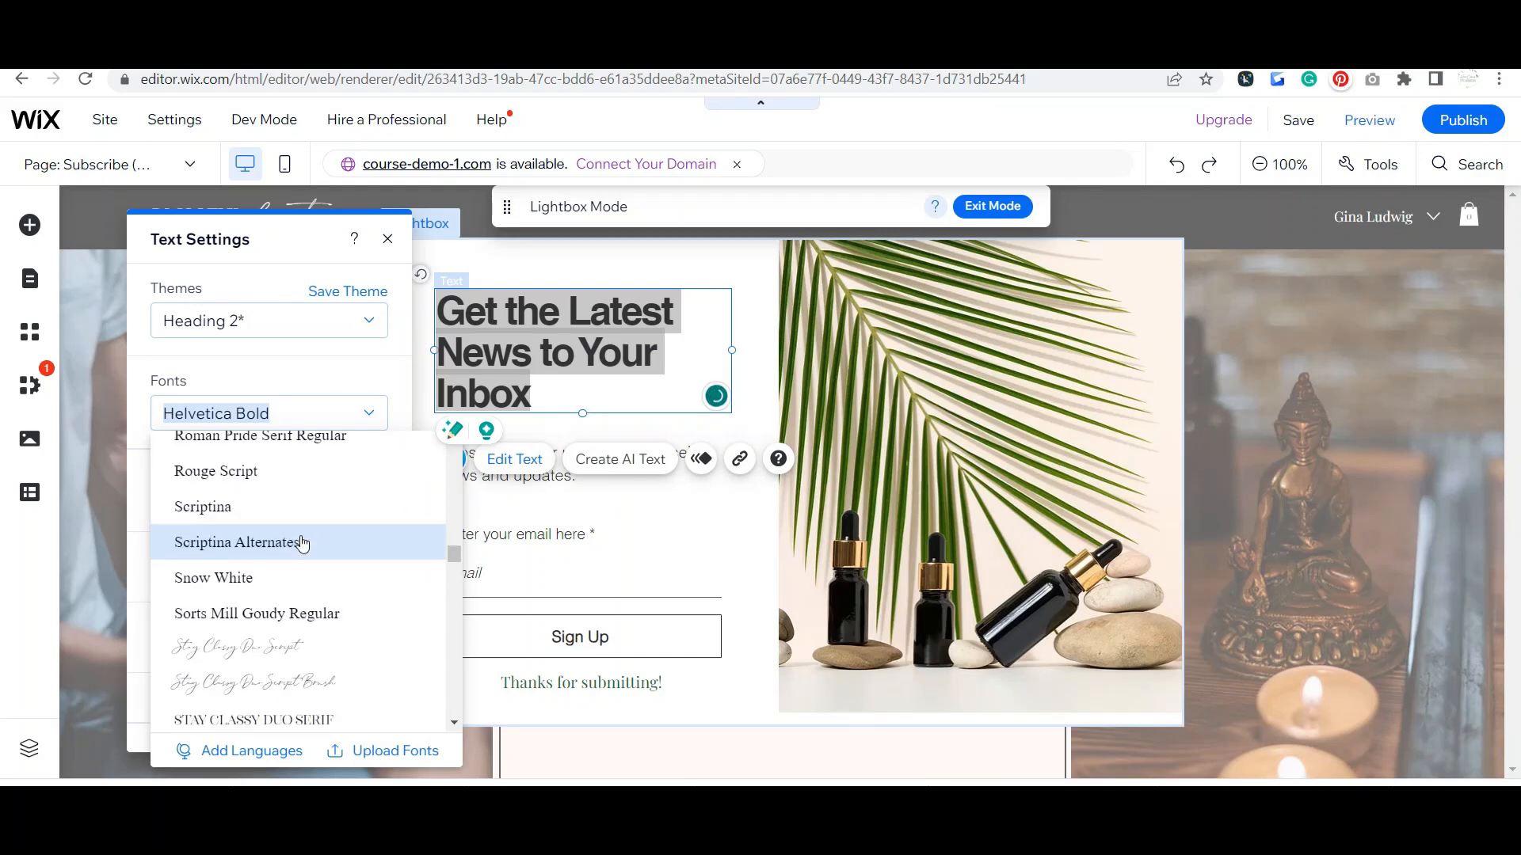
pyautogui.scroll(15, 301, 543)
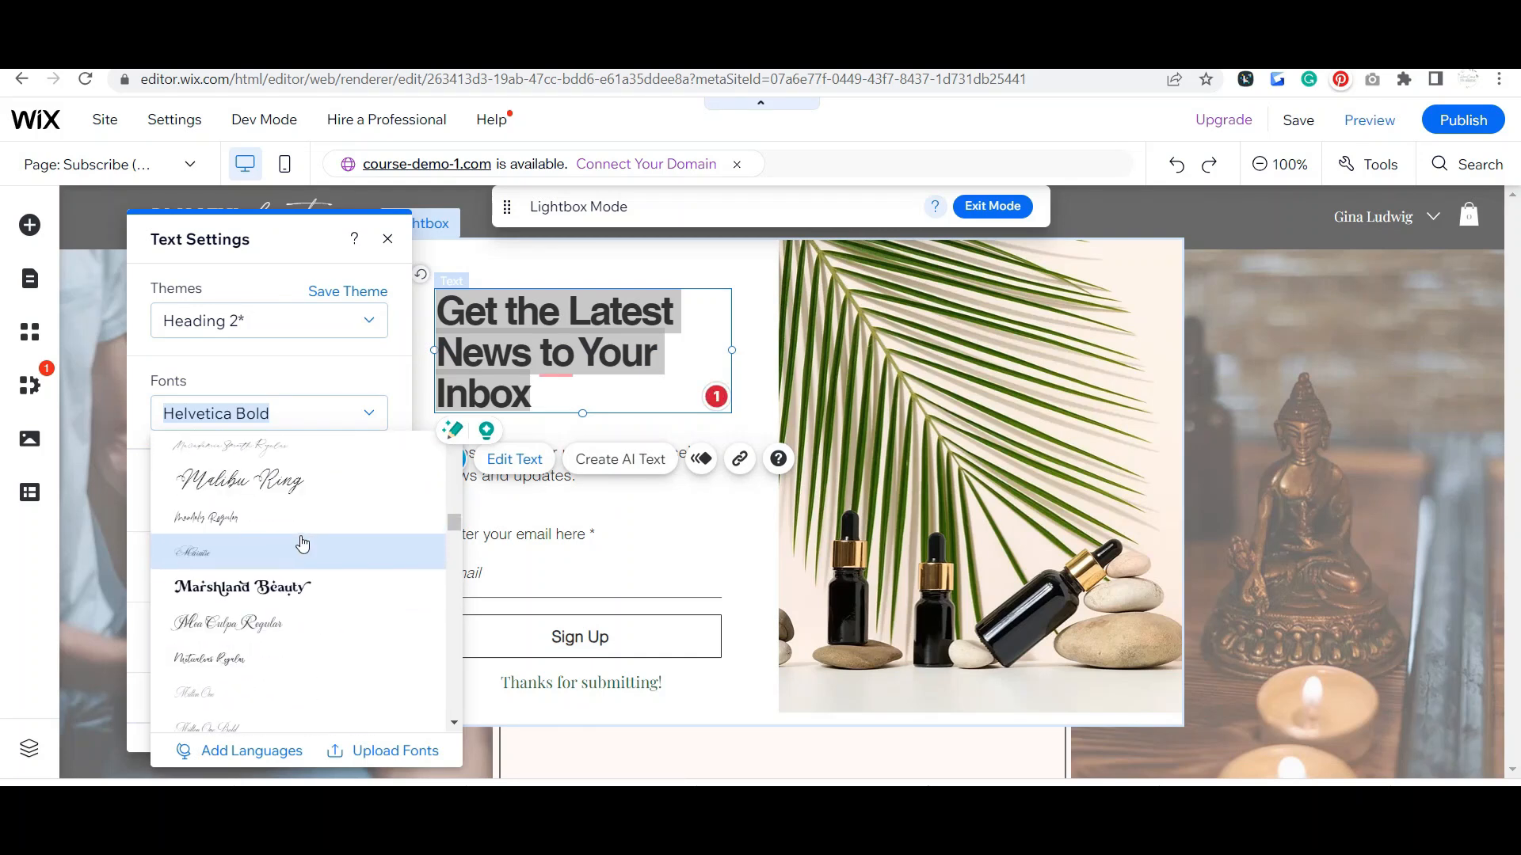
pyautogui.scroll(15, 302, 543)
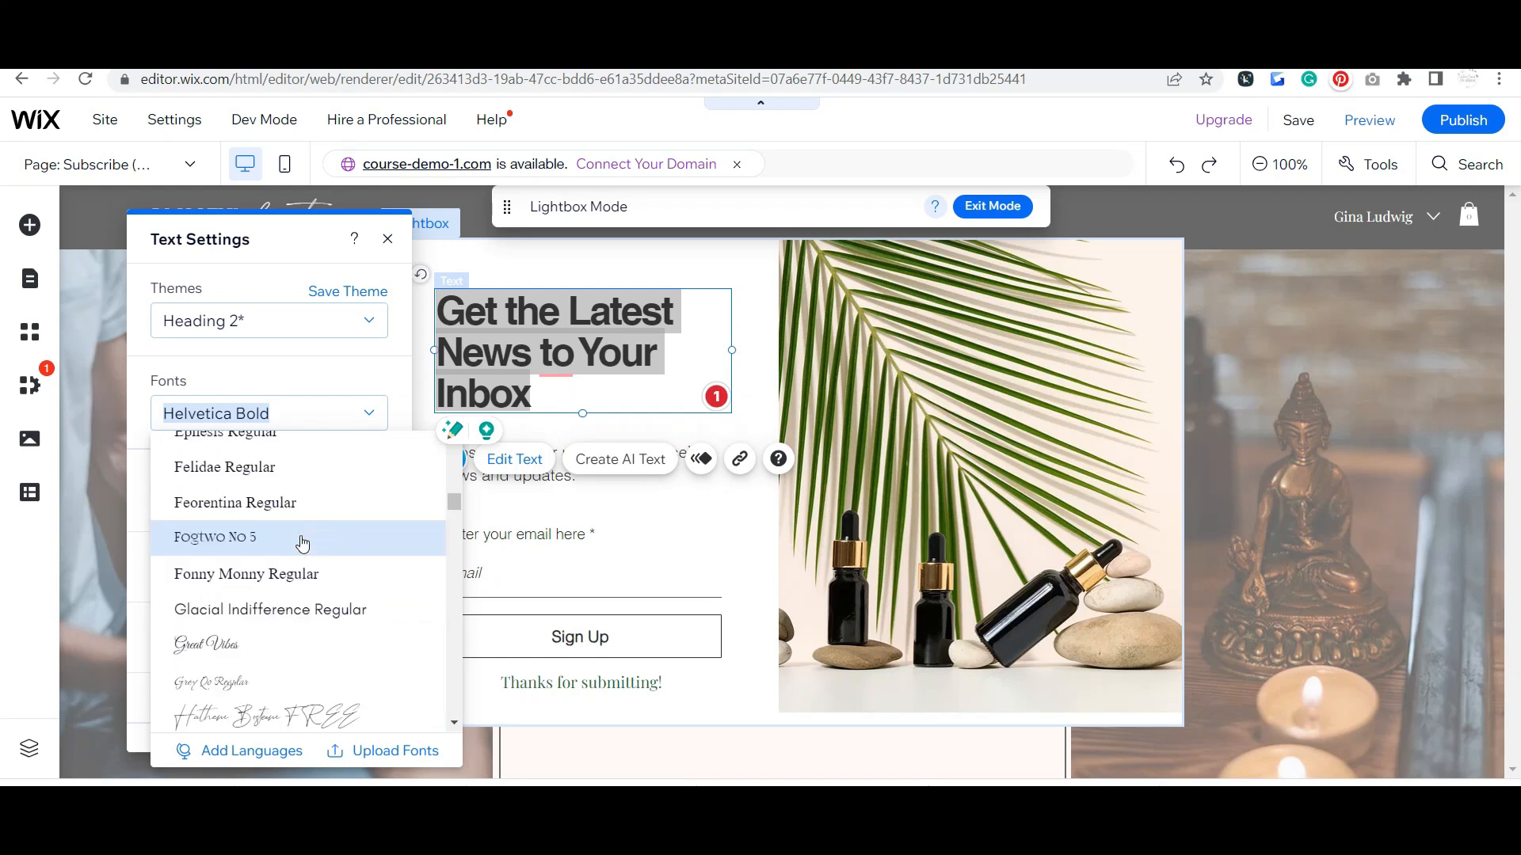
pyautogui.scroll(-5, 302, 543)
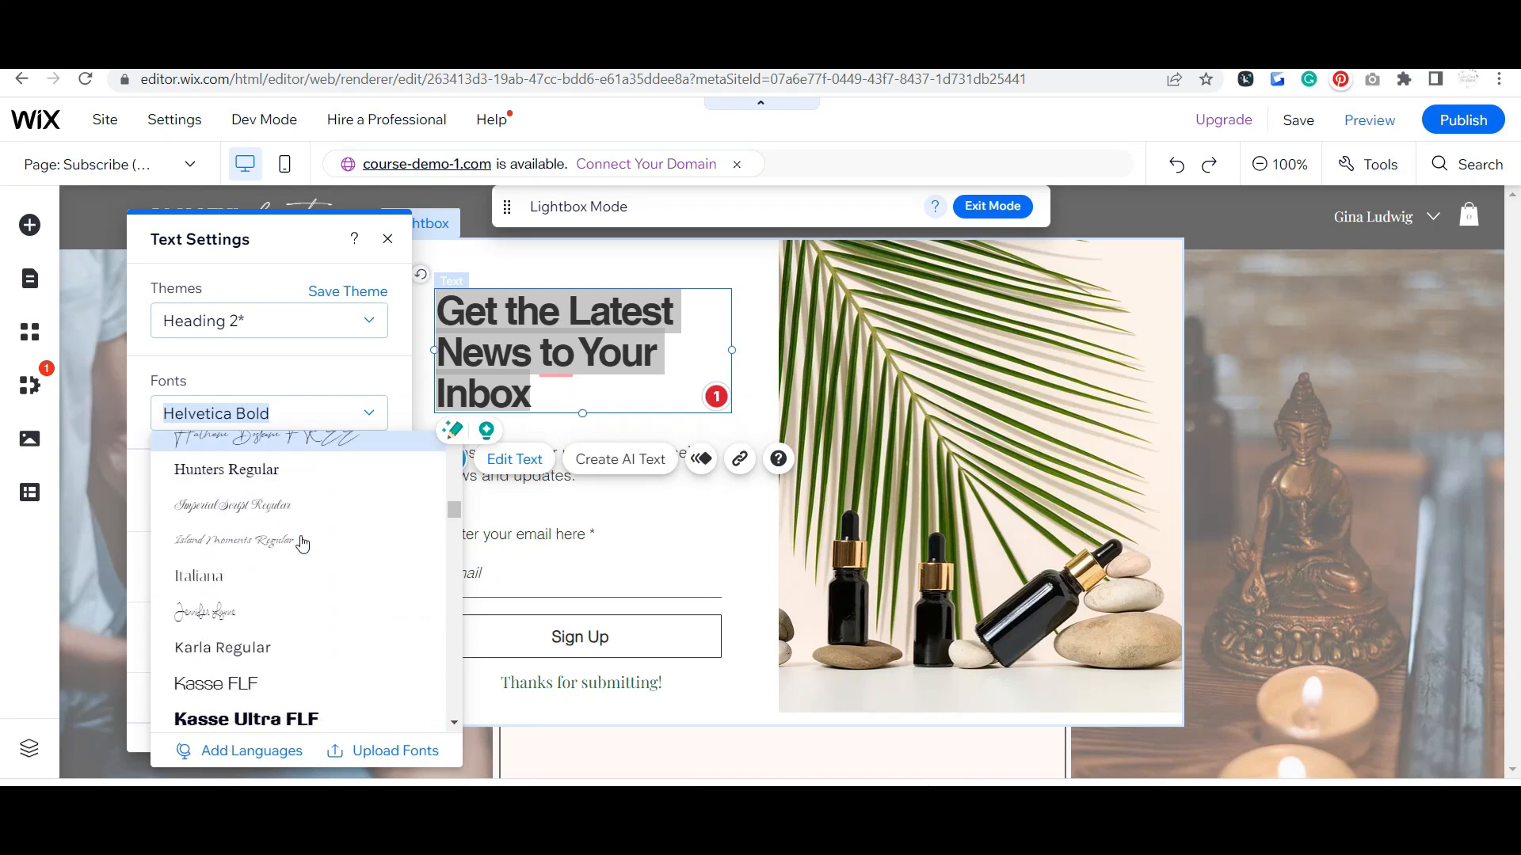
pyautogui.scroll(-4, 302, 544)
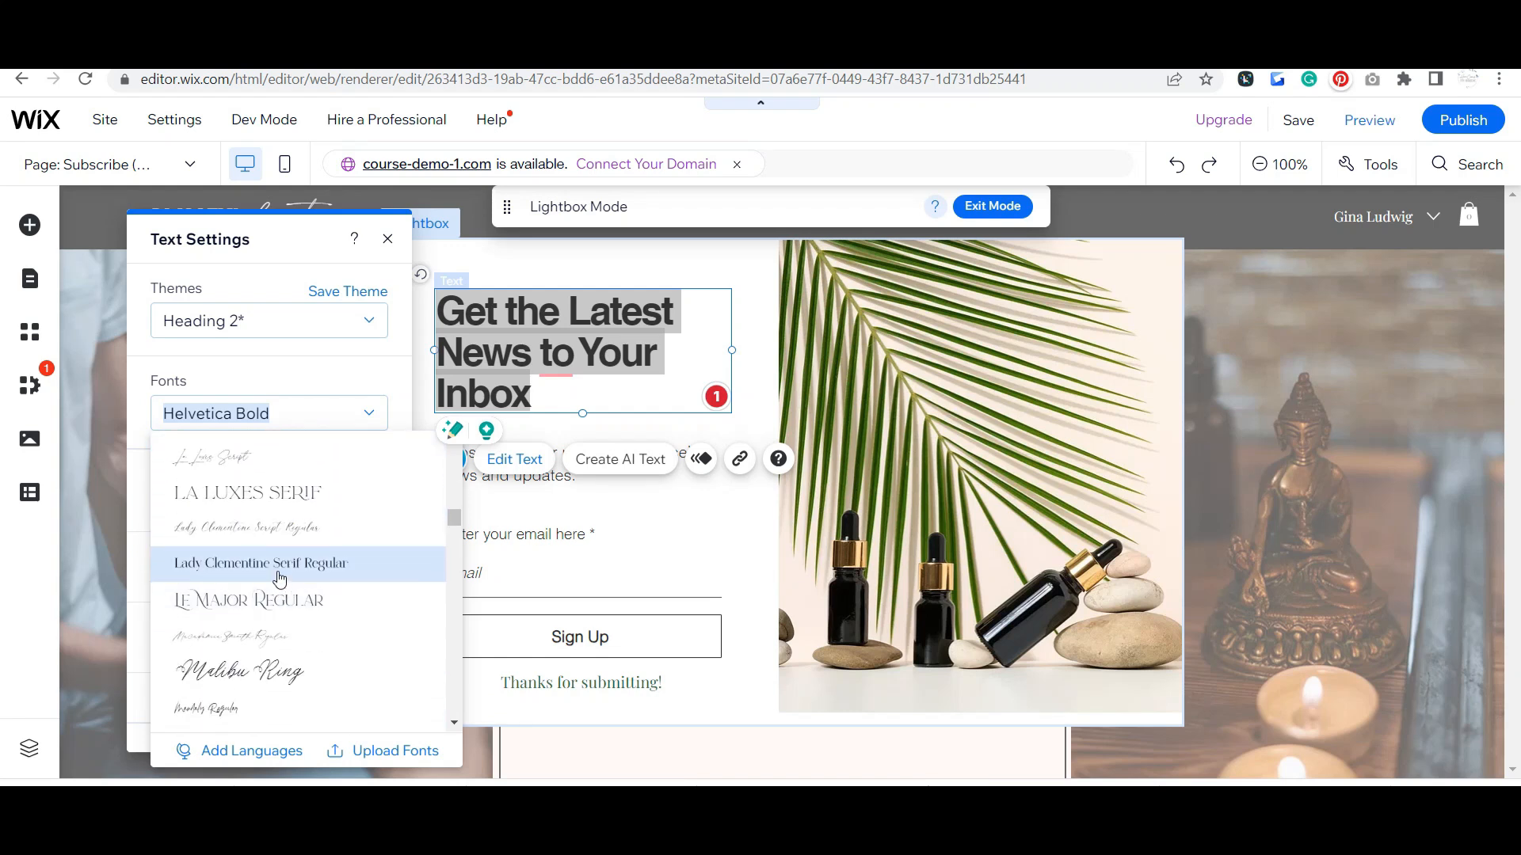
pyautogui.click(280, 579)
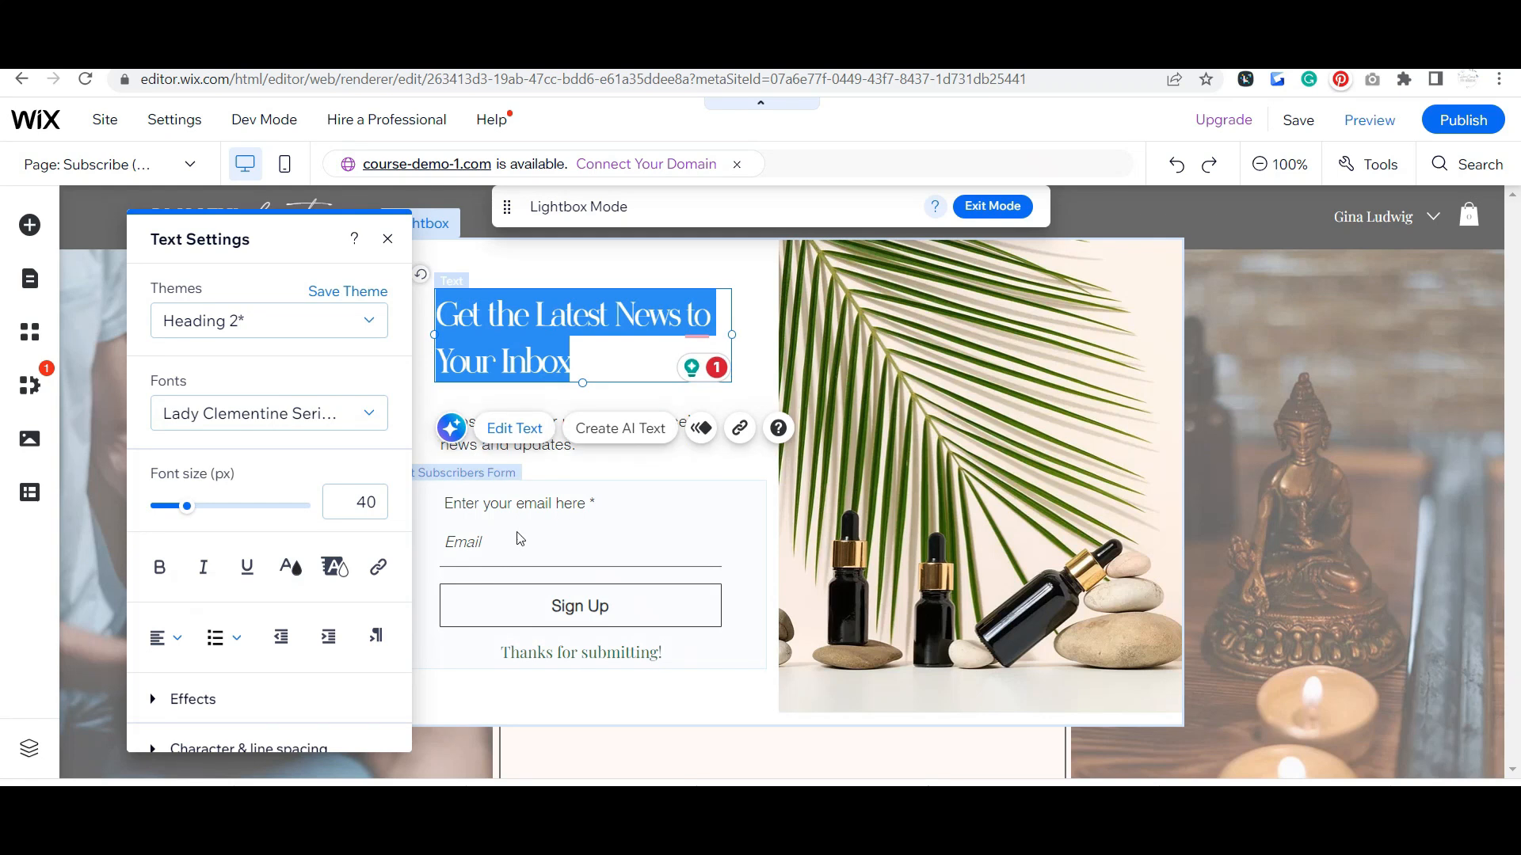
pyautogui.click(555, 525)
pyautogui.click(557, 529)
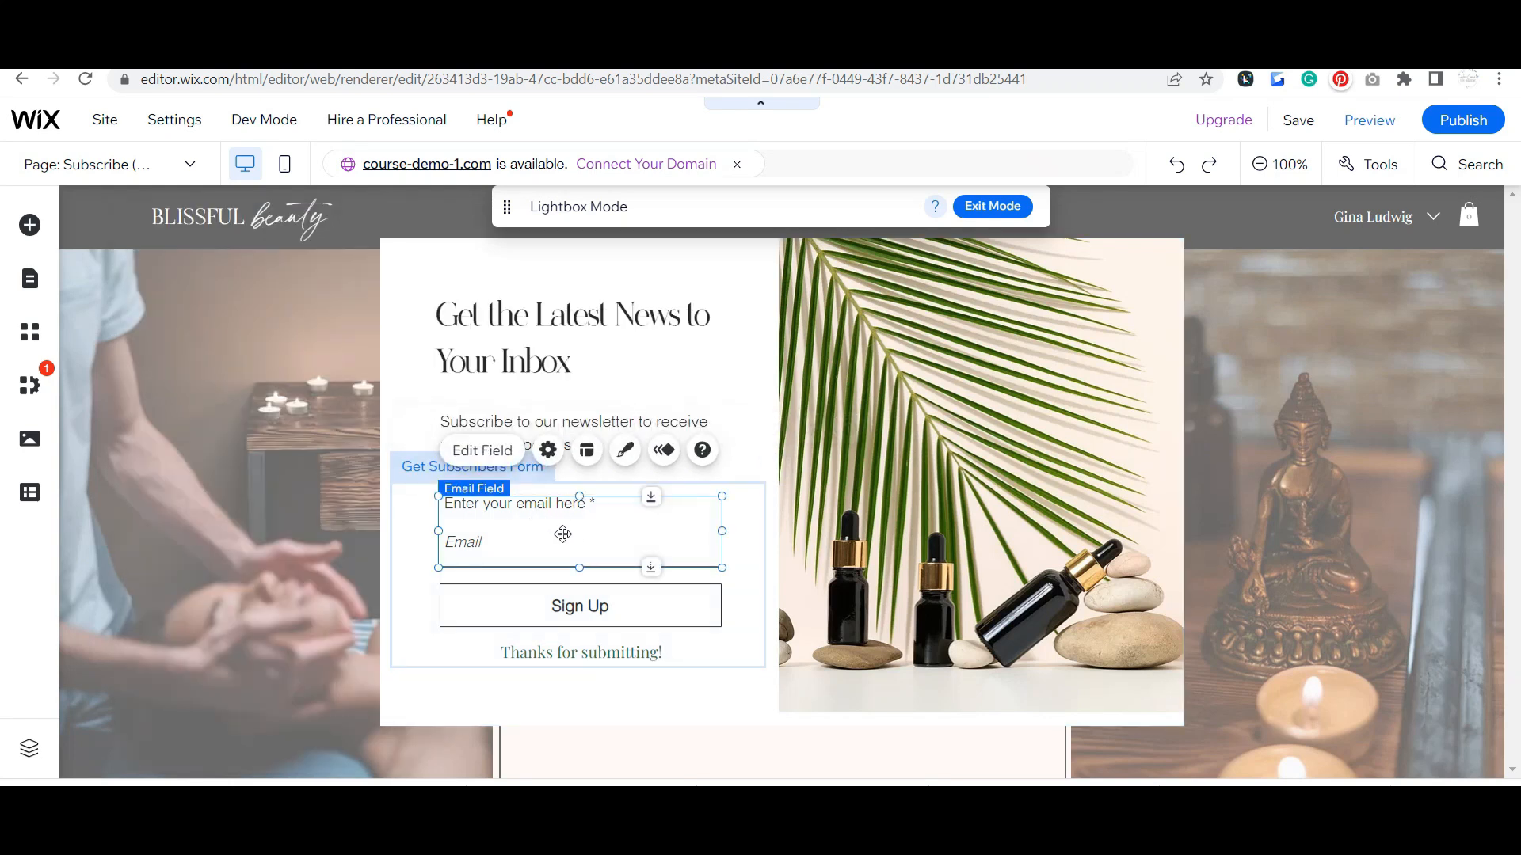
pyautogui.click(753, 459)
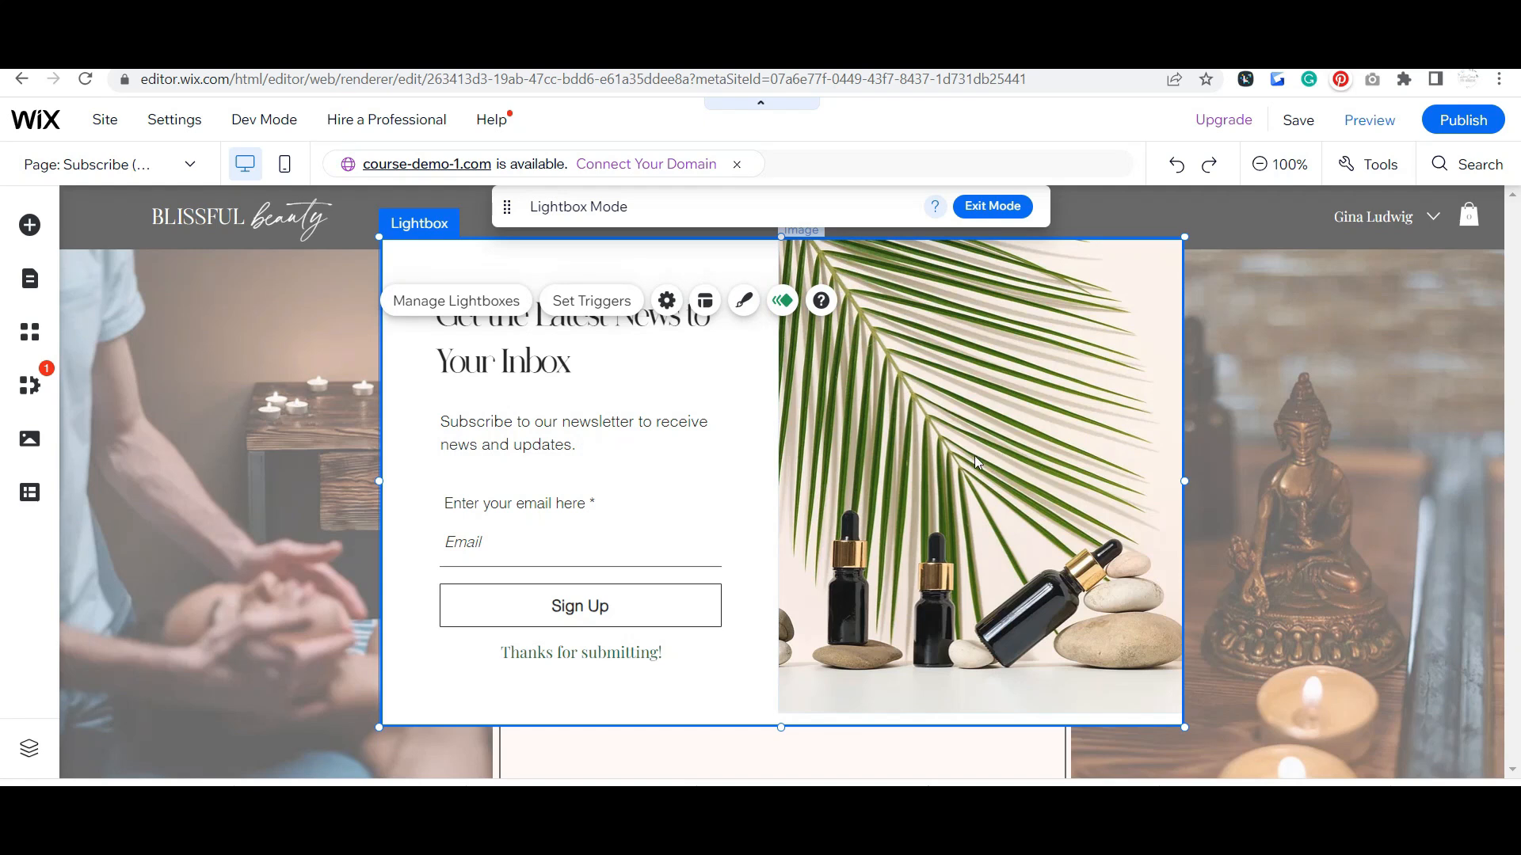
# Set the lightbox to display automatically on the first page a visitor sees, and preview the site
pyautogui.click(584, 320)
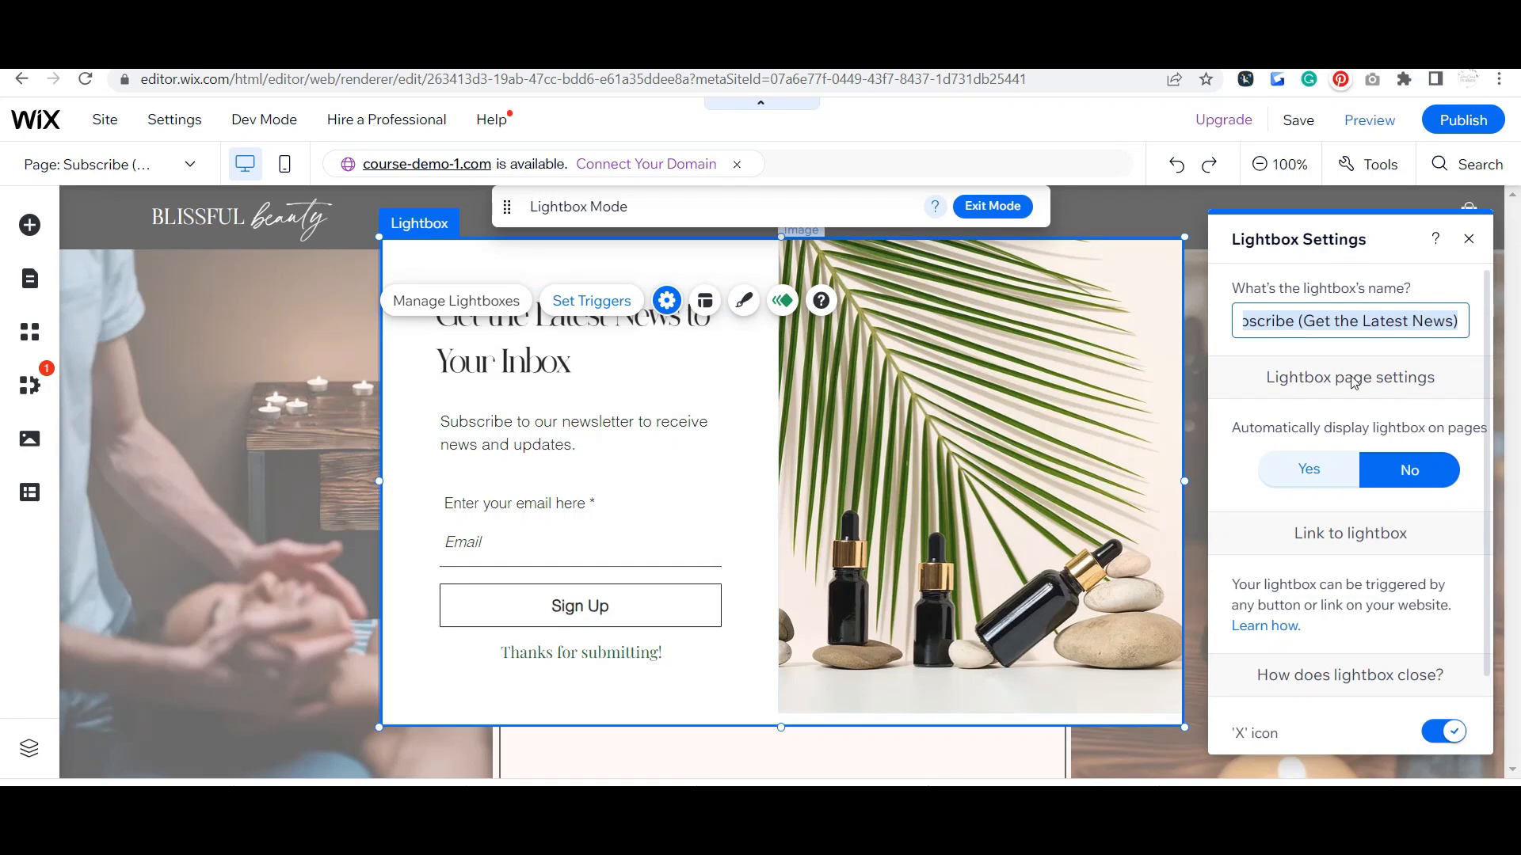
pyautogui.click(1337, 478)
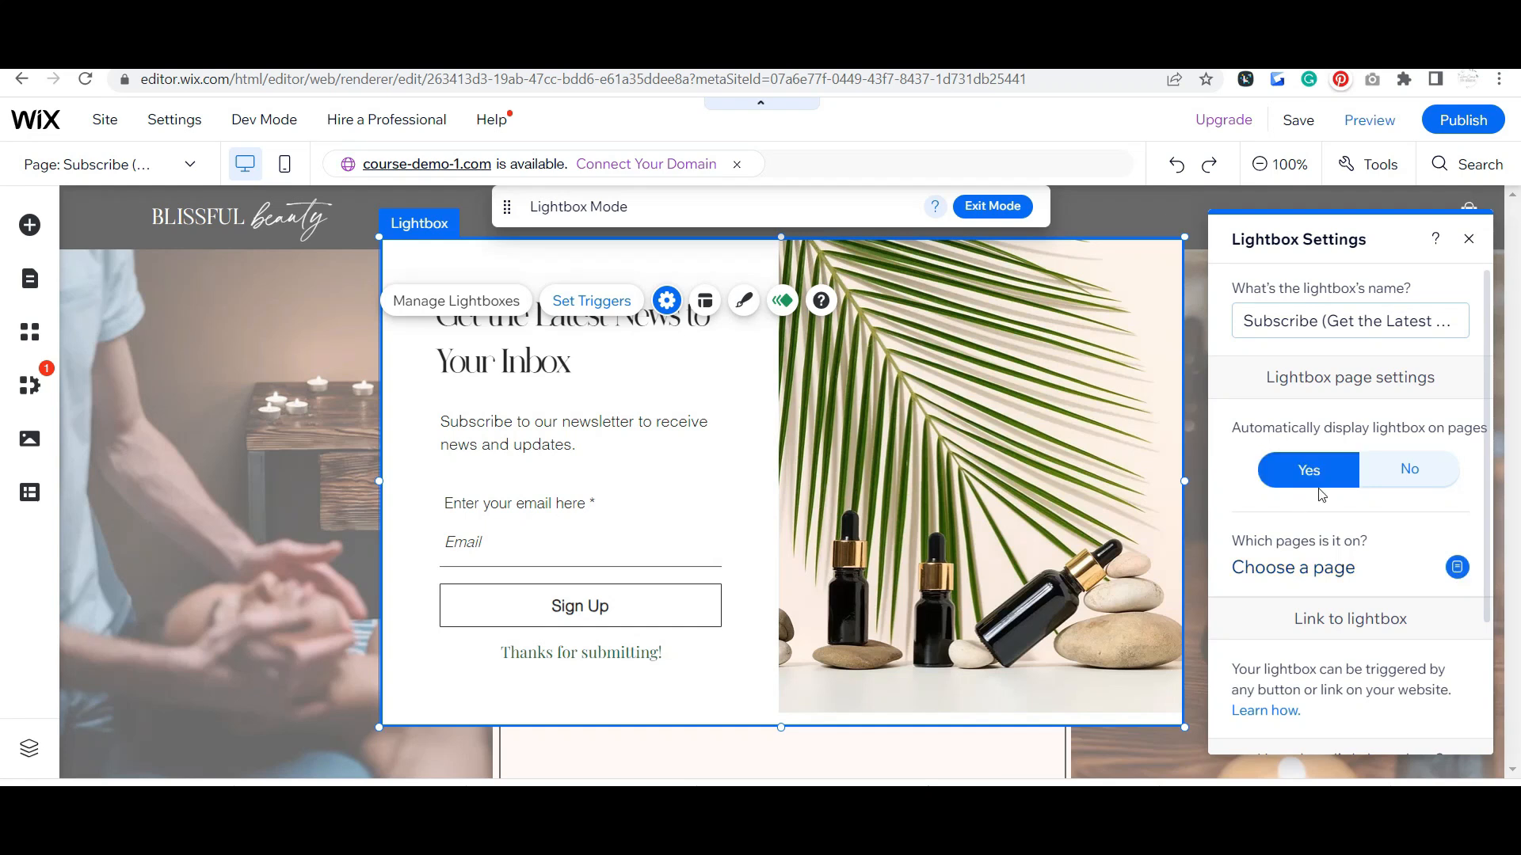
pyautogui.click(1457, 567)
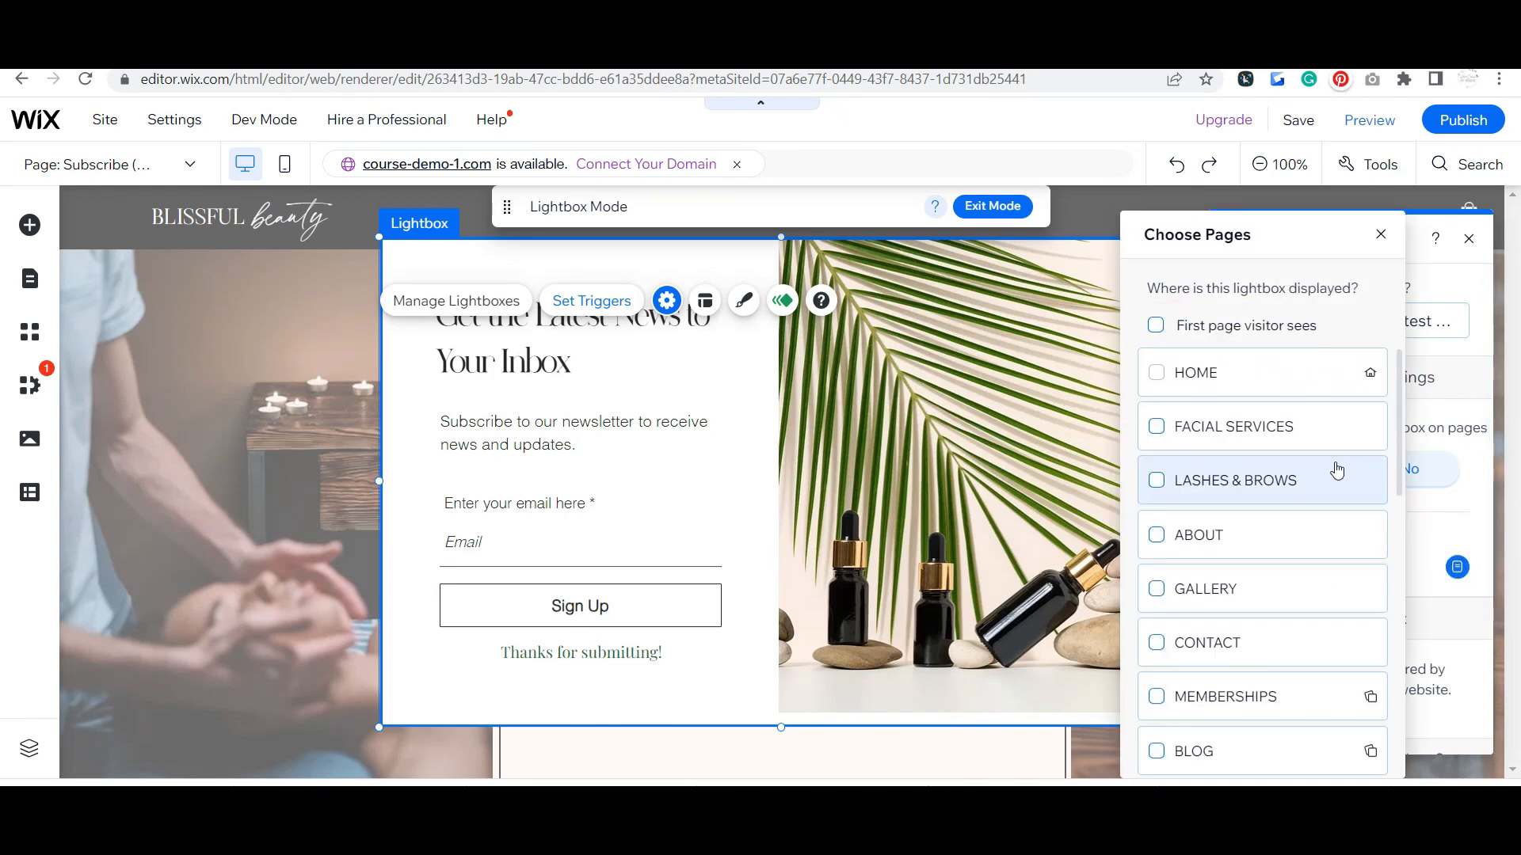
pyautogui.click(1189, 333)
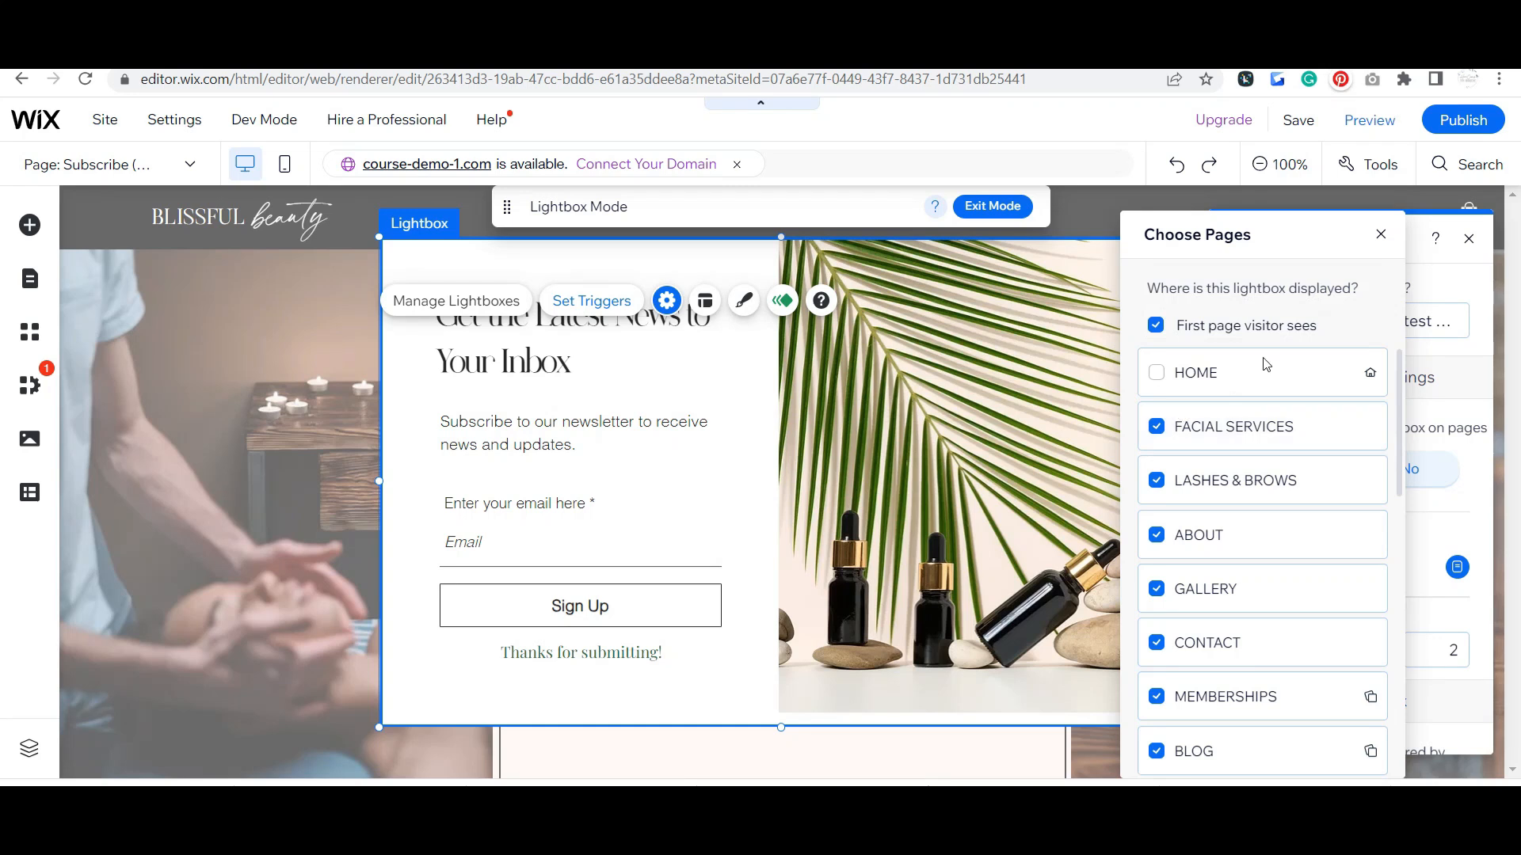
pyautogui.click(1382, 236)
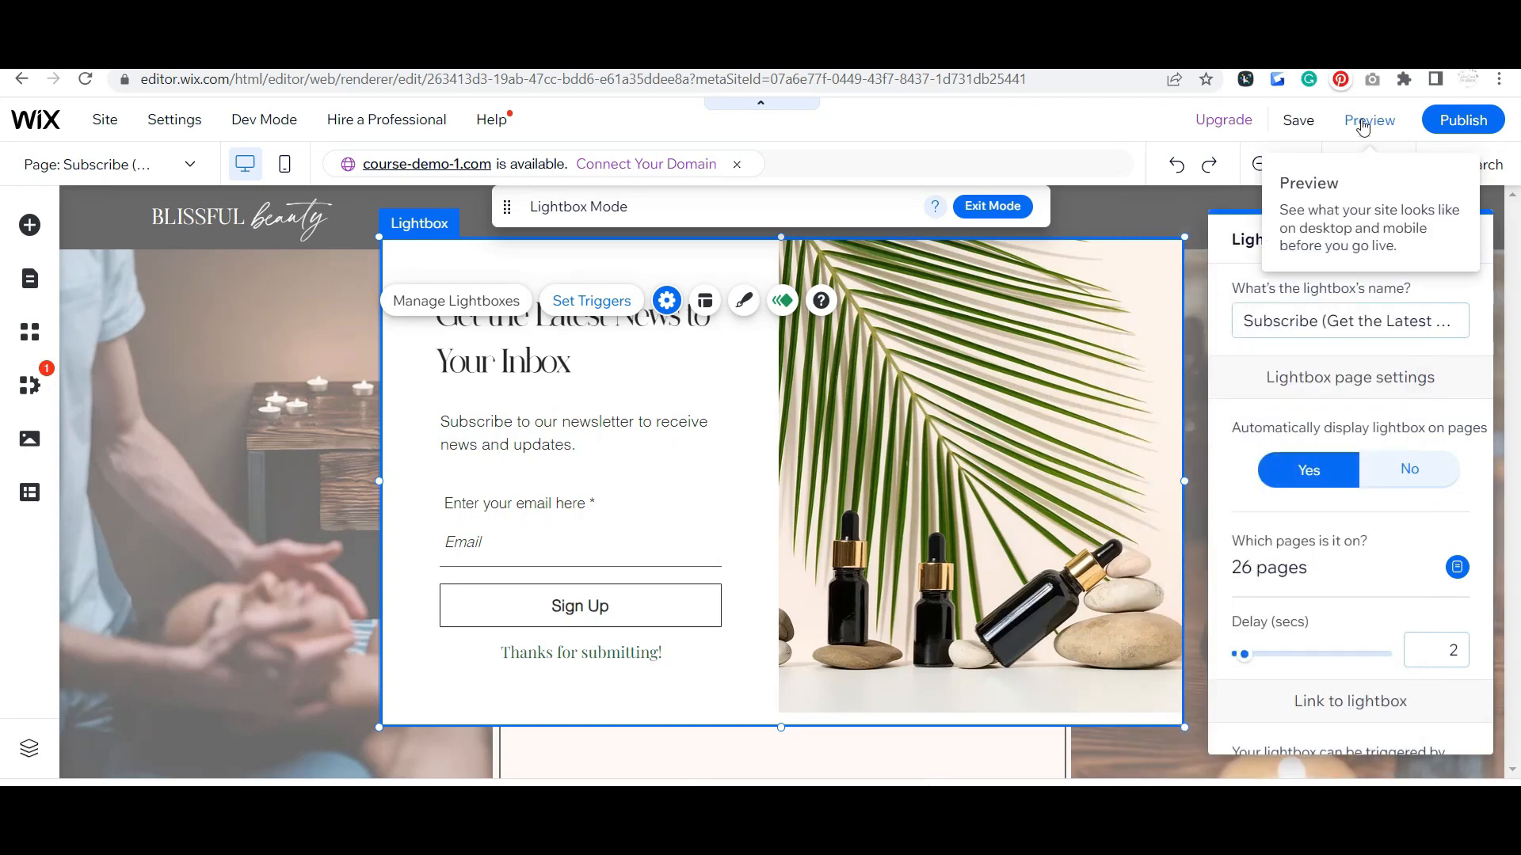
pyautogui.click(1362, 124)
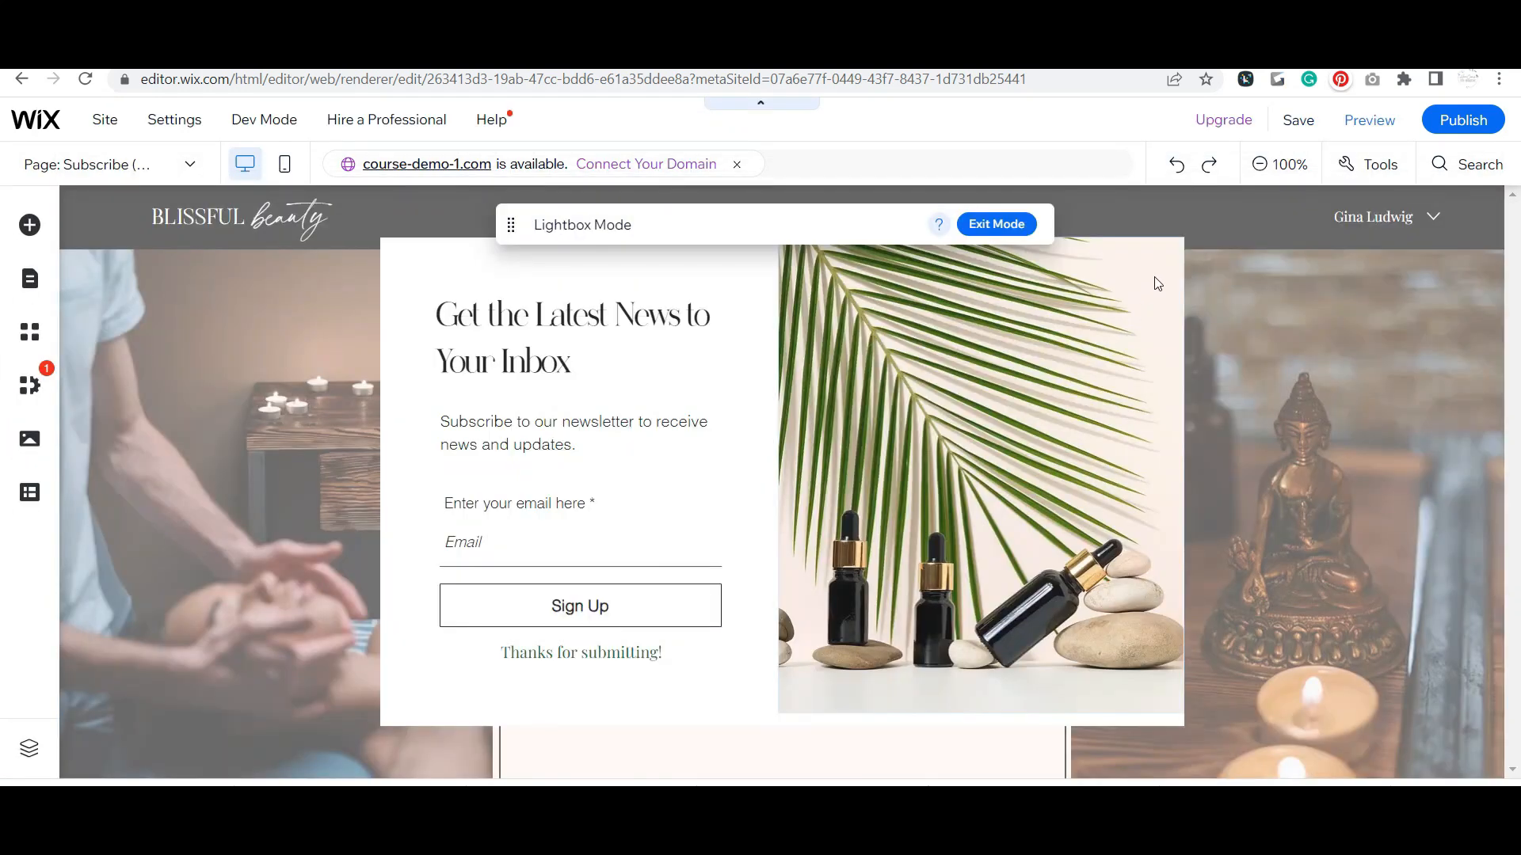
# Recenter the off-page Close Lightbox Icon through the Layers list and move it to the upper-right corner of the palm leaf image
pyautogui.click(1175, 277)
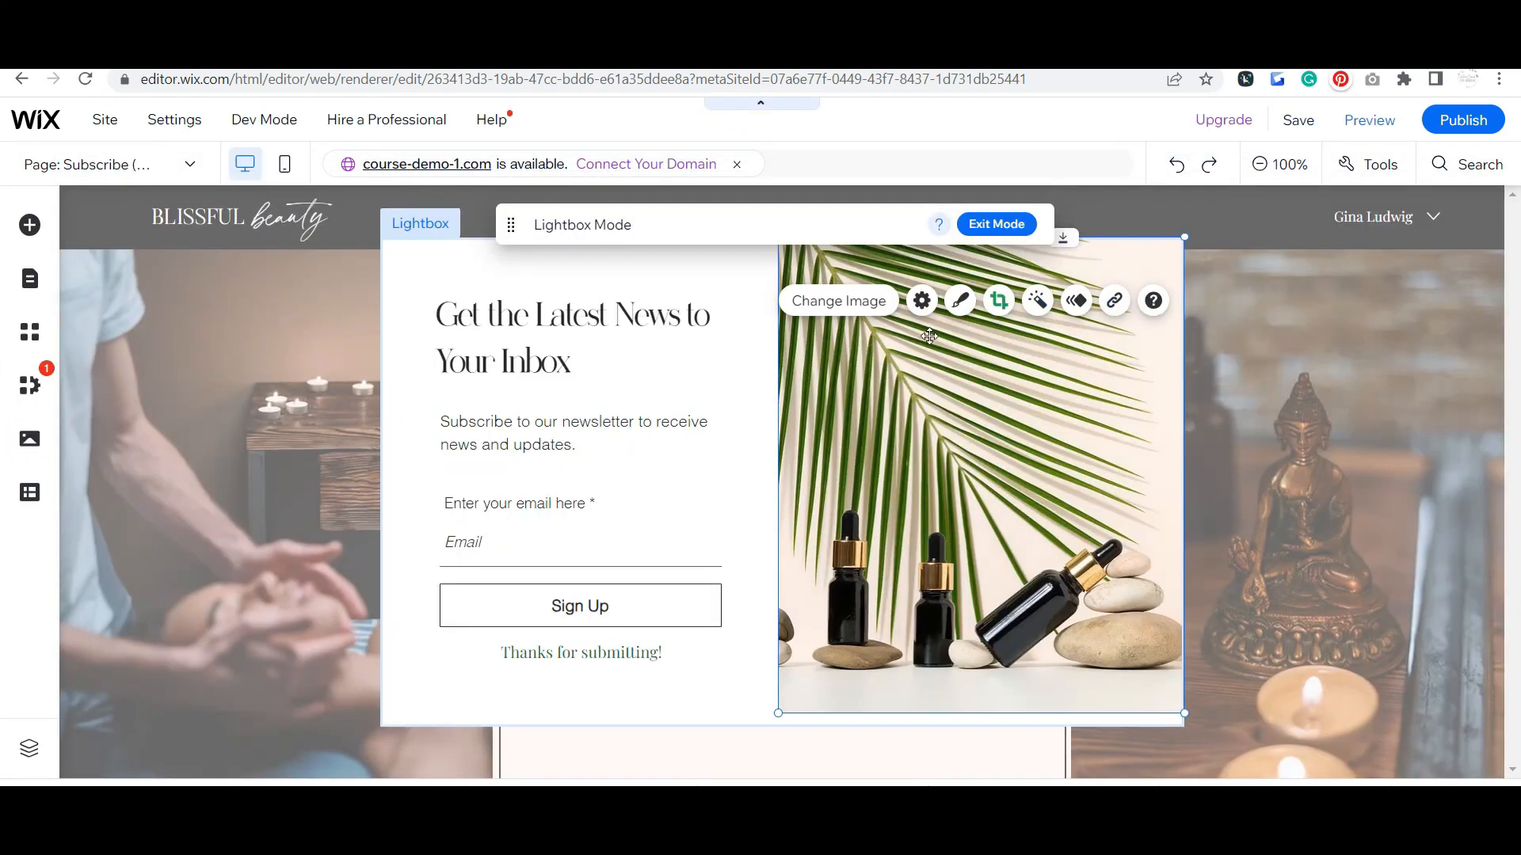
pyautogui.moveTo(784, 219); pyautogui.dragTo(768, 201)
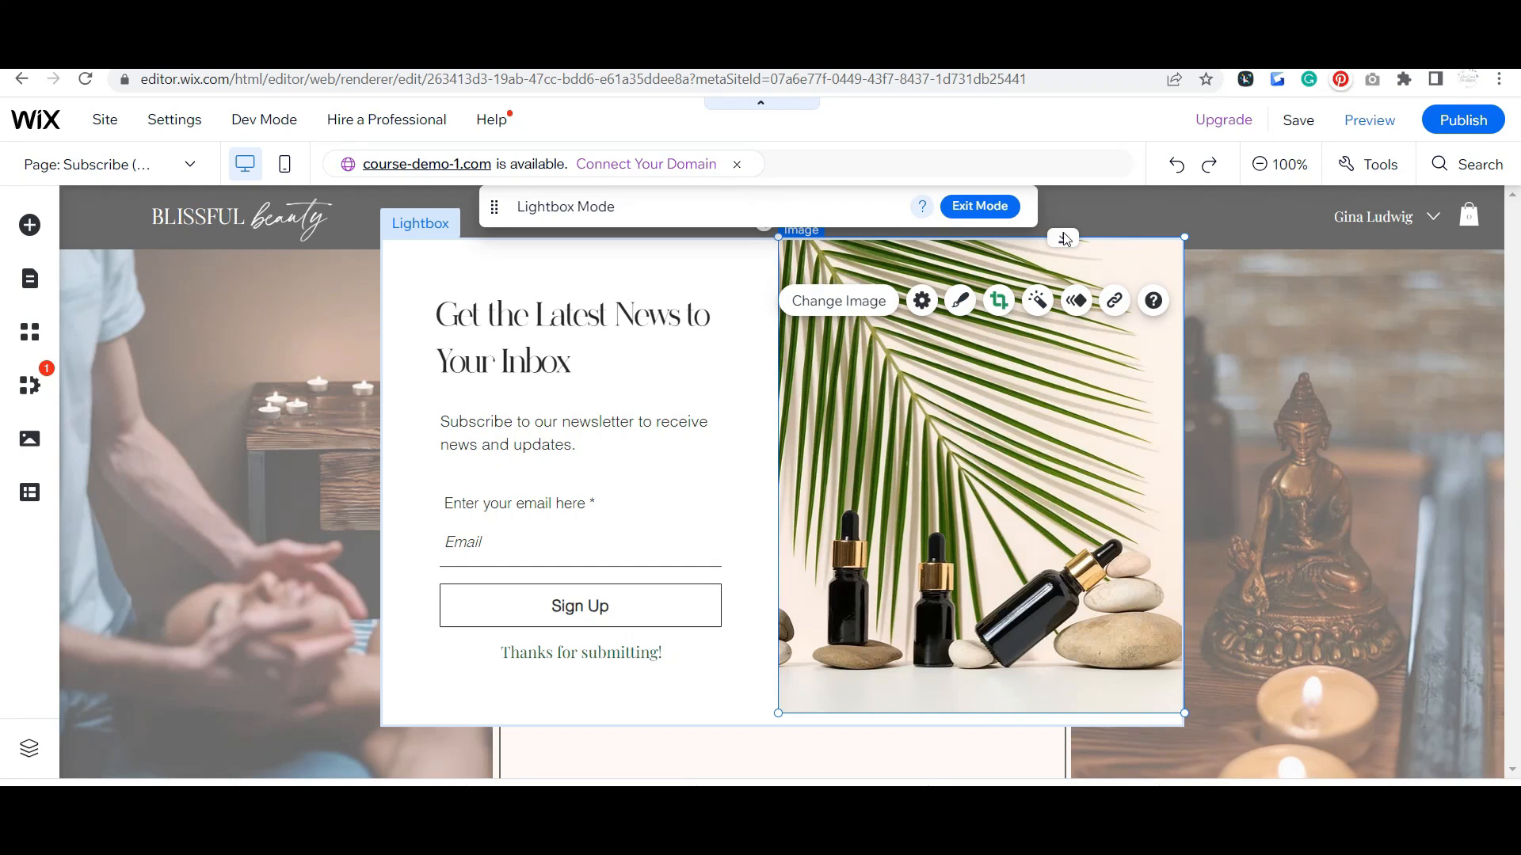
pyautogui.click(1370, 165)
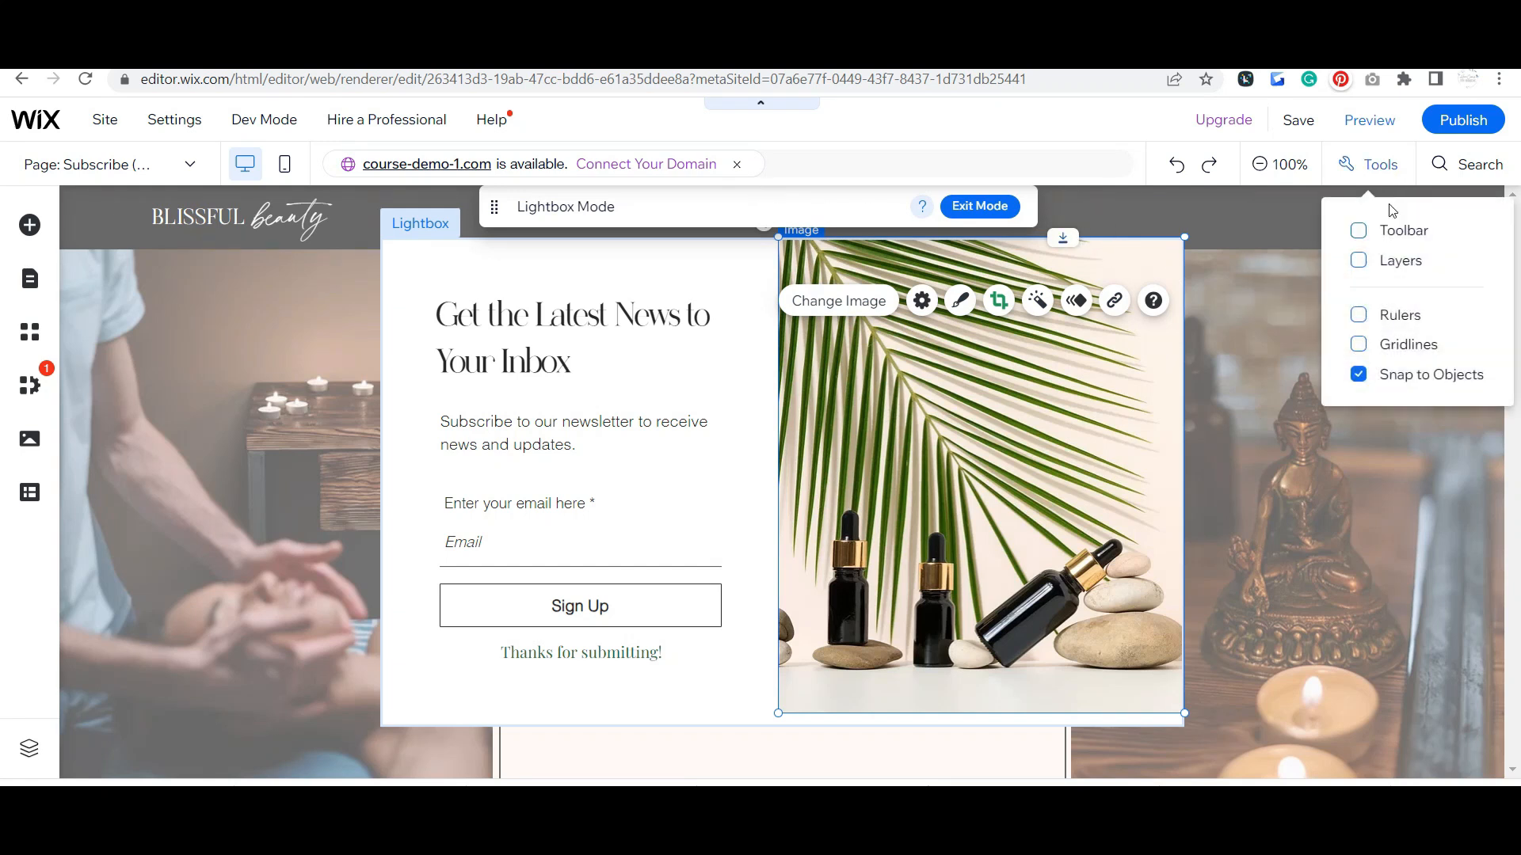
pyautogui.click(1392, 263)
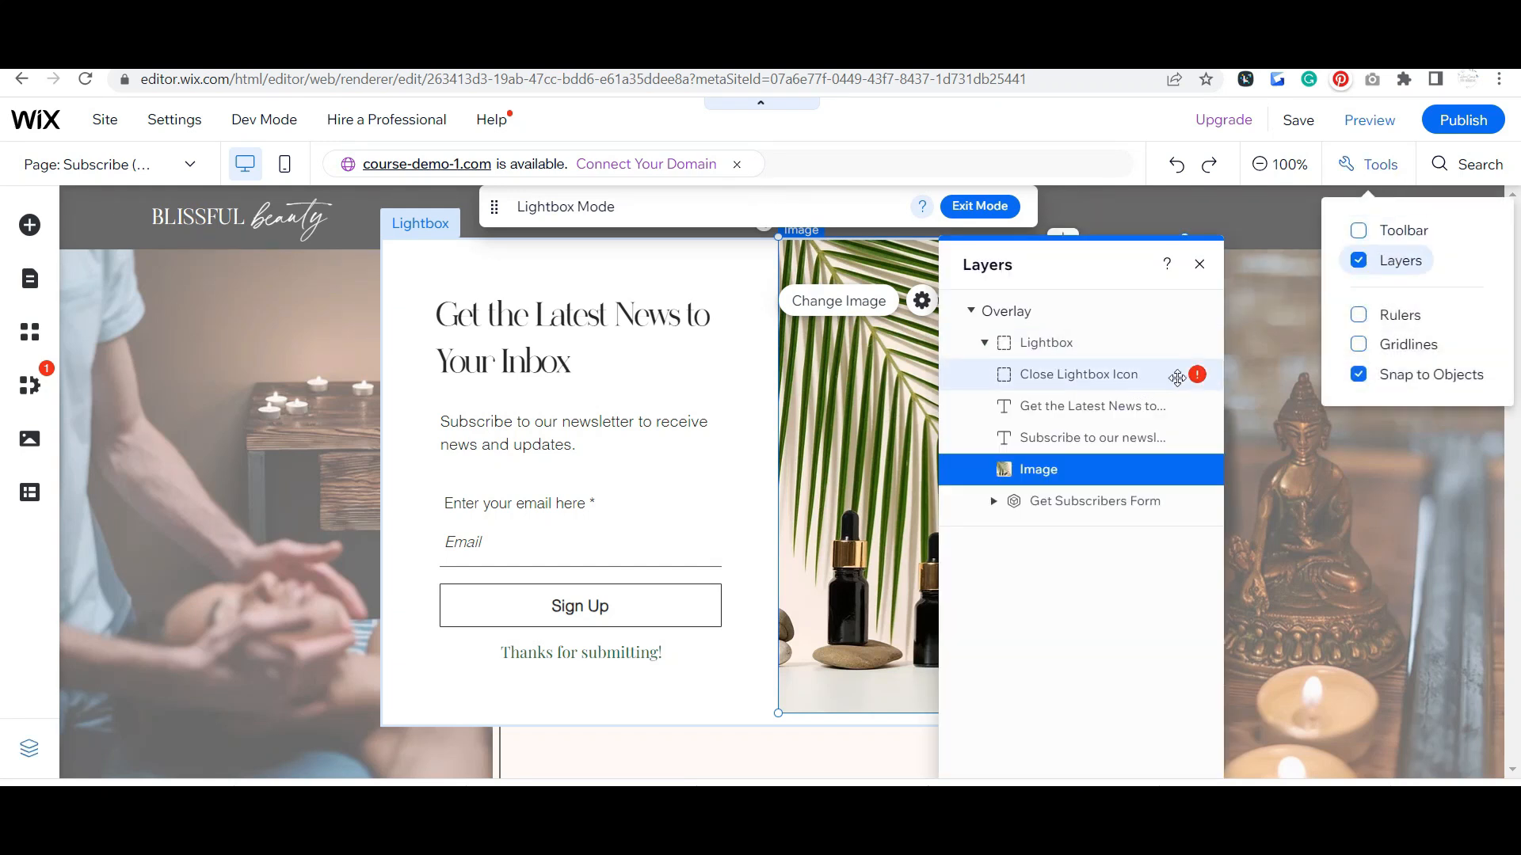
pyautogui.moveTo(1197, 385)
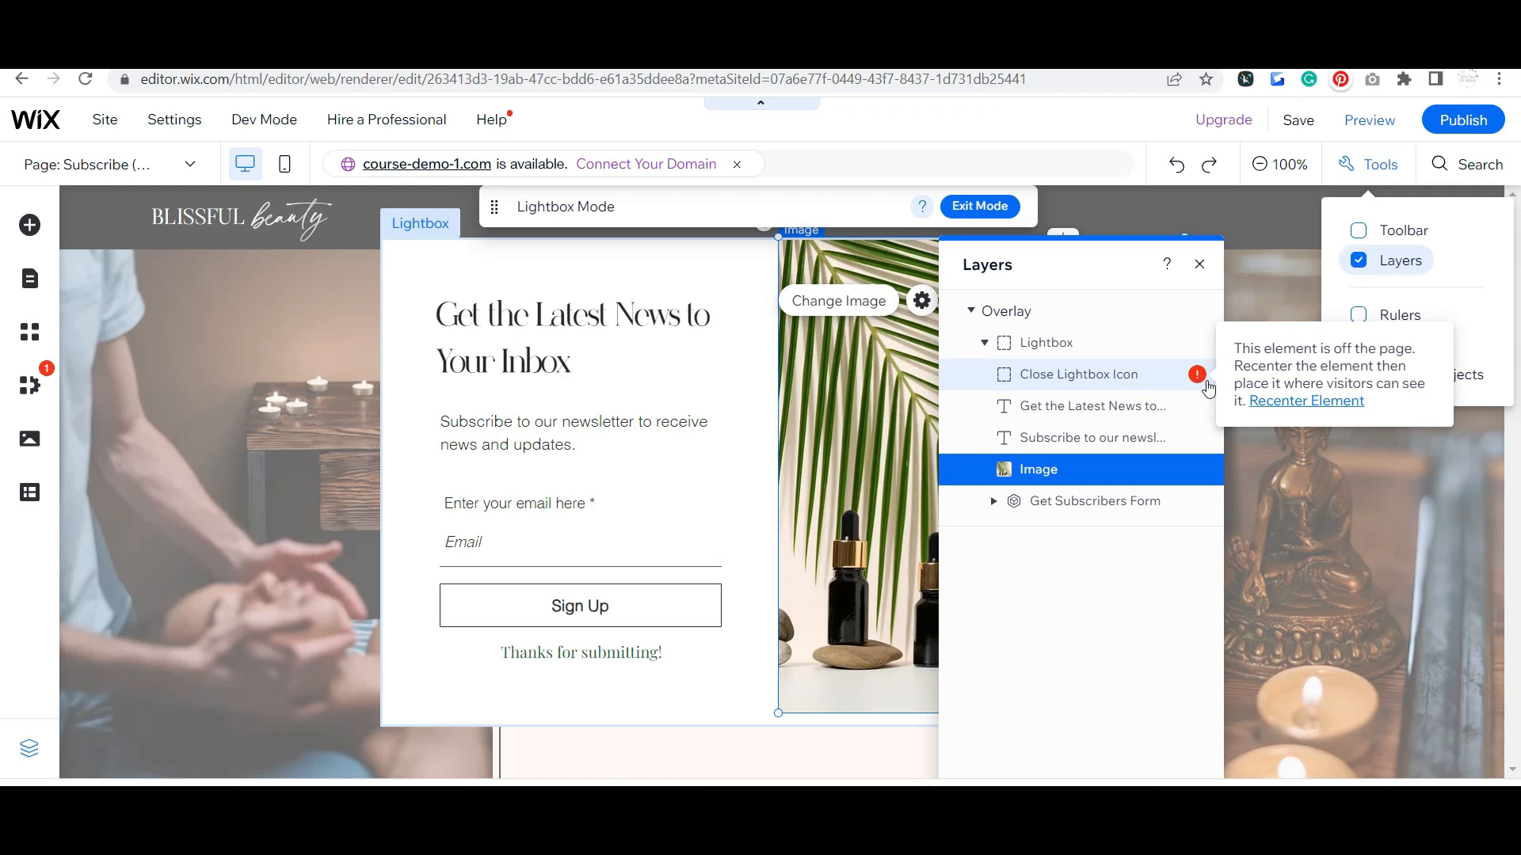
pyautogui.click(1283, 401)
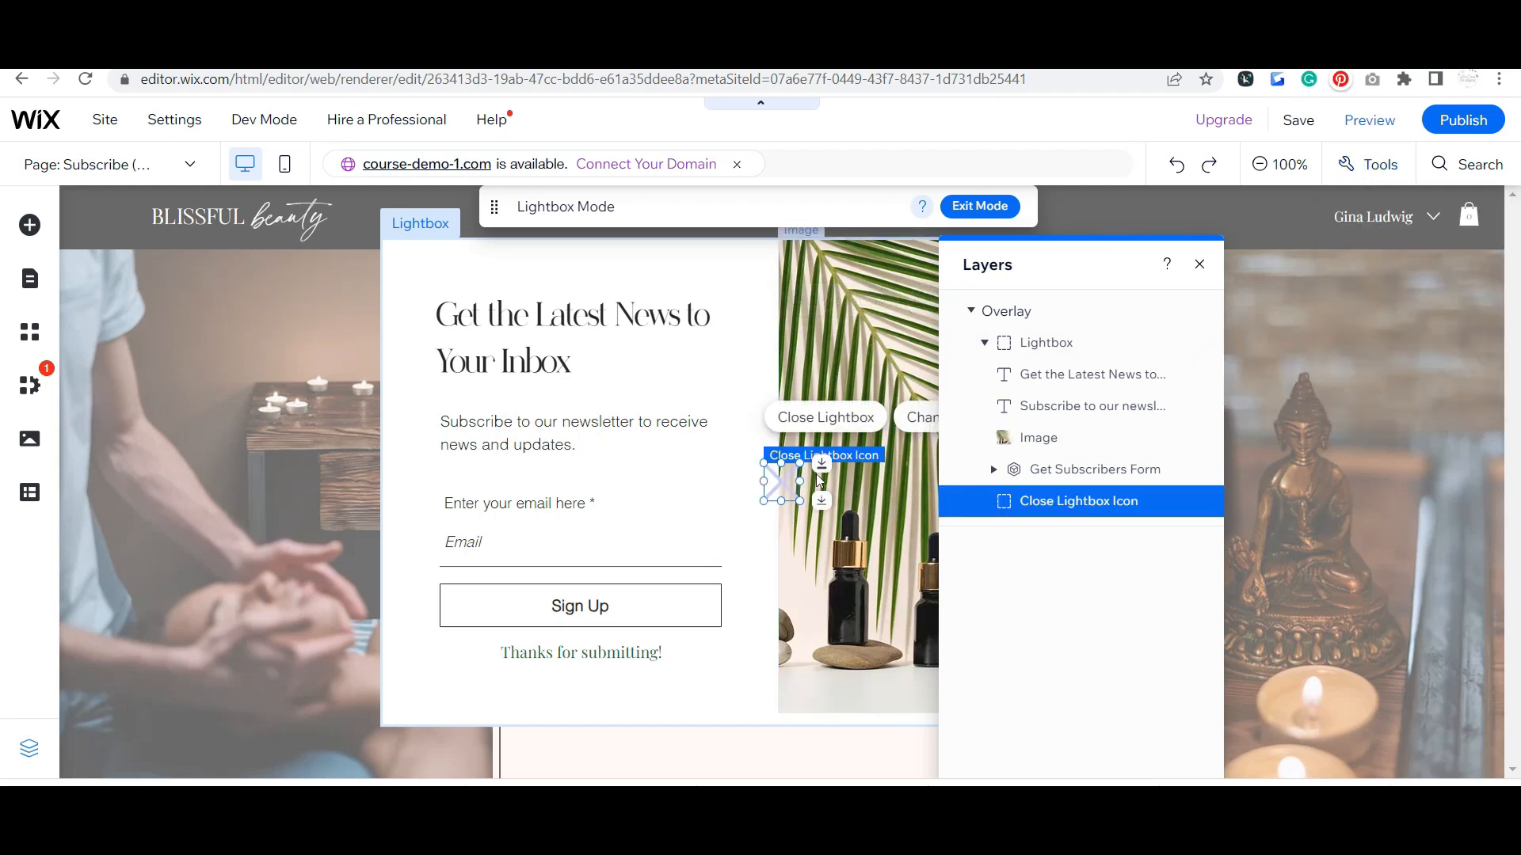
pyautogui.click(1199, 264)
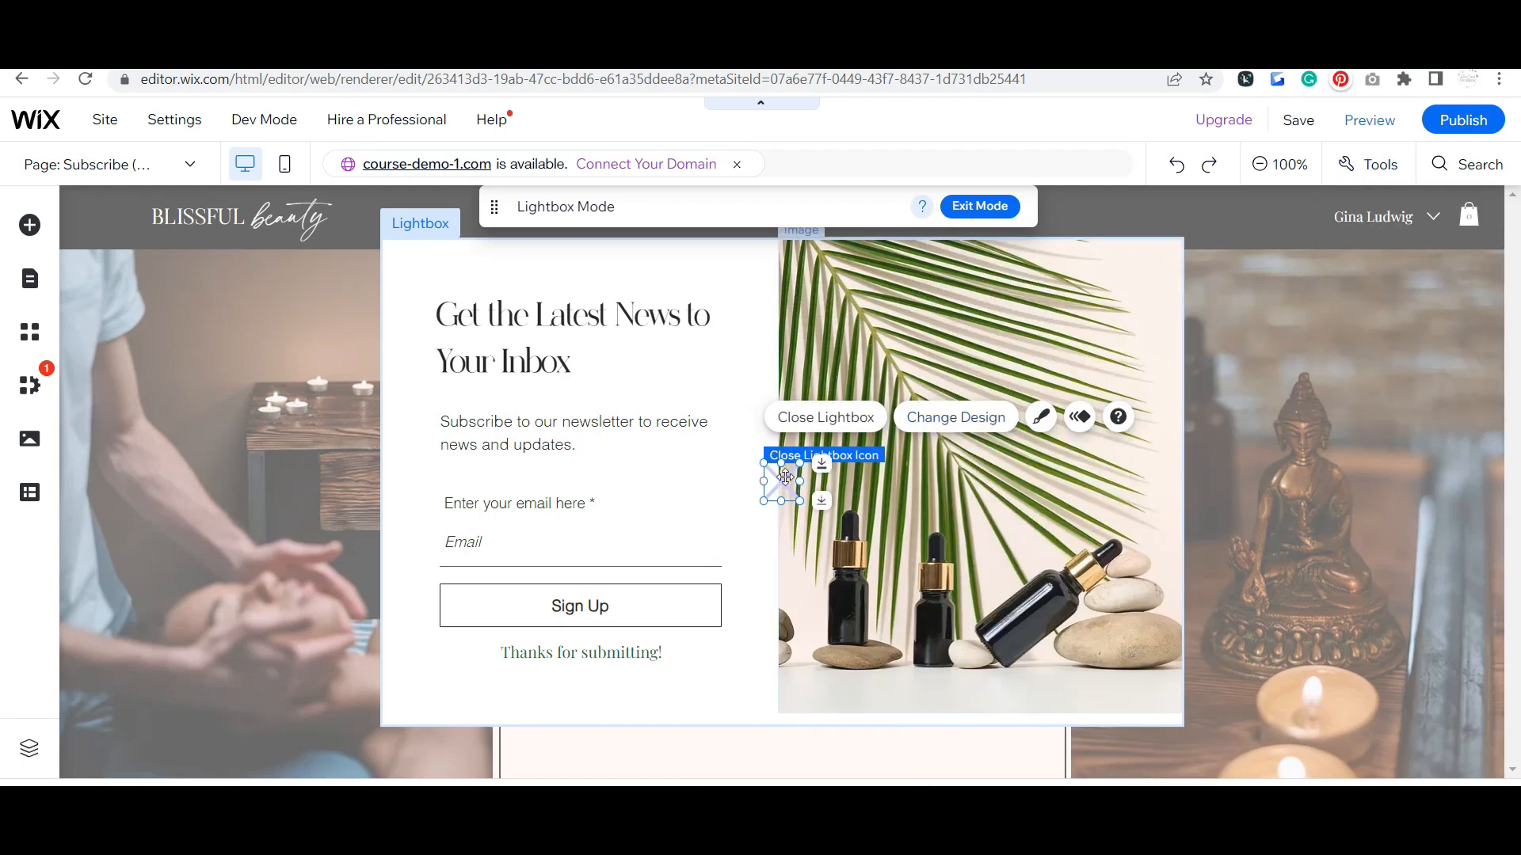
pyautogui.moveTo(785, 477); pyautogui.dragTo(1151, 269)
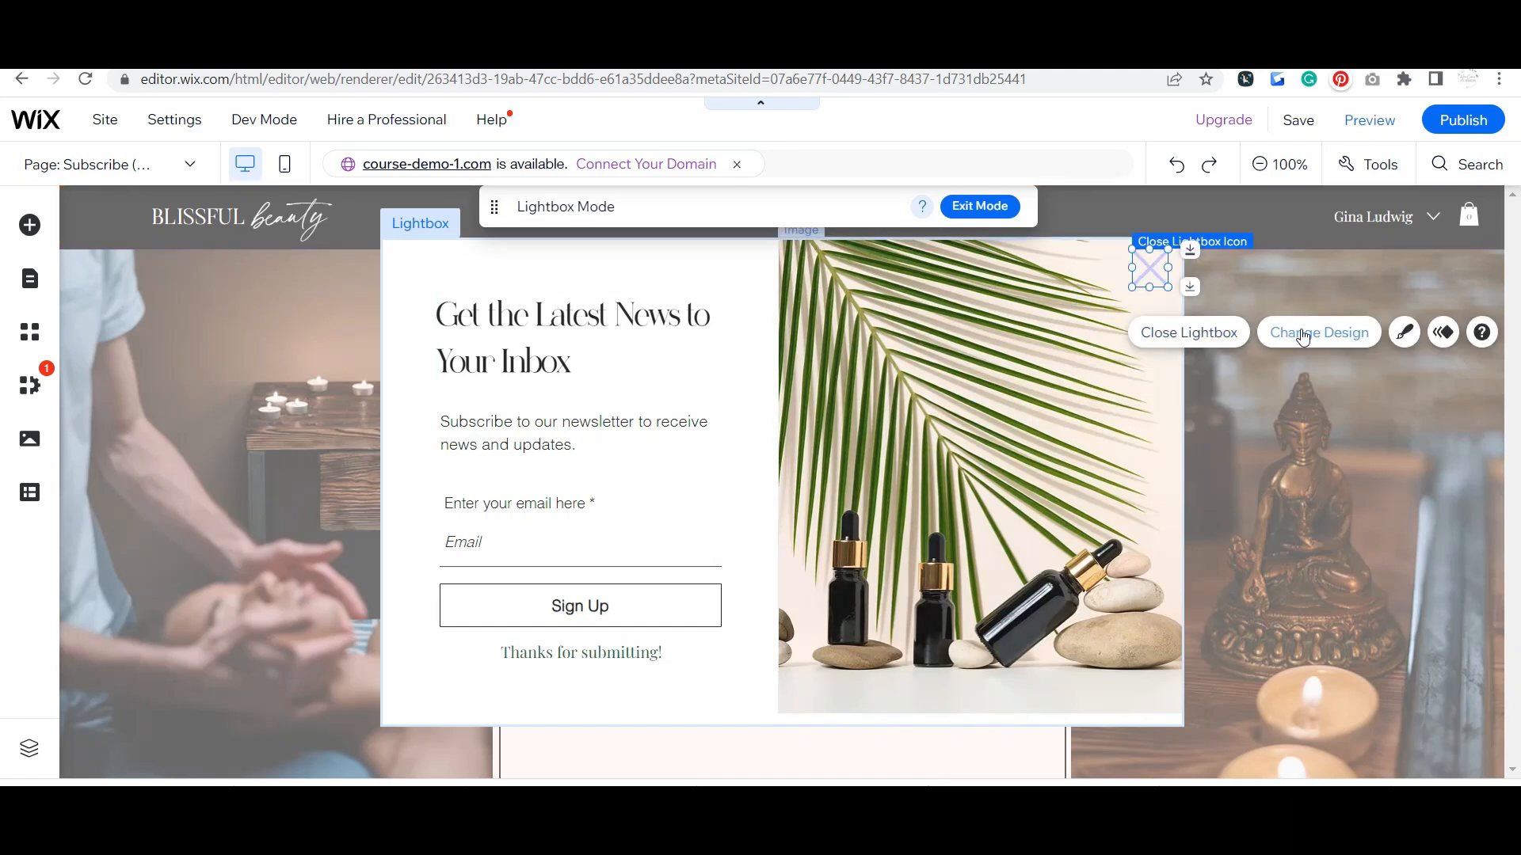
# Change the close icon's design to the medium-weight dark X without a circle
pyautogui.click(1398, 336)
pyautogui.click(1021, 345)
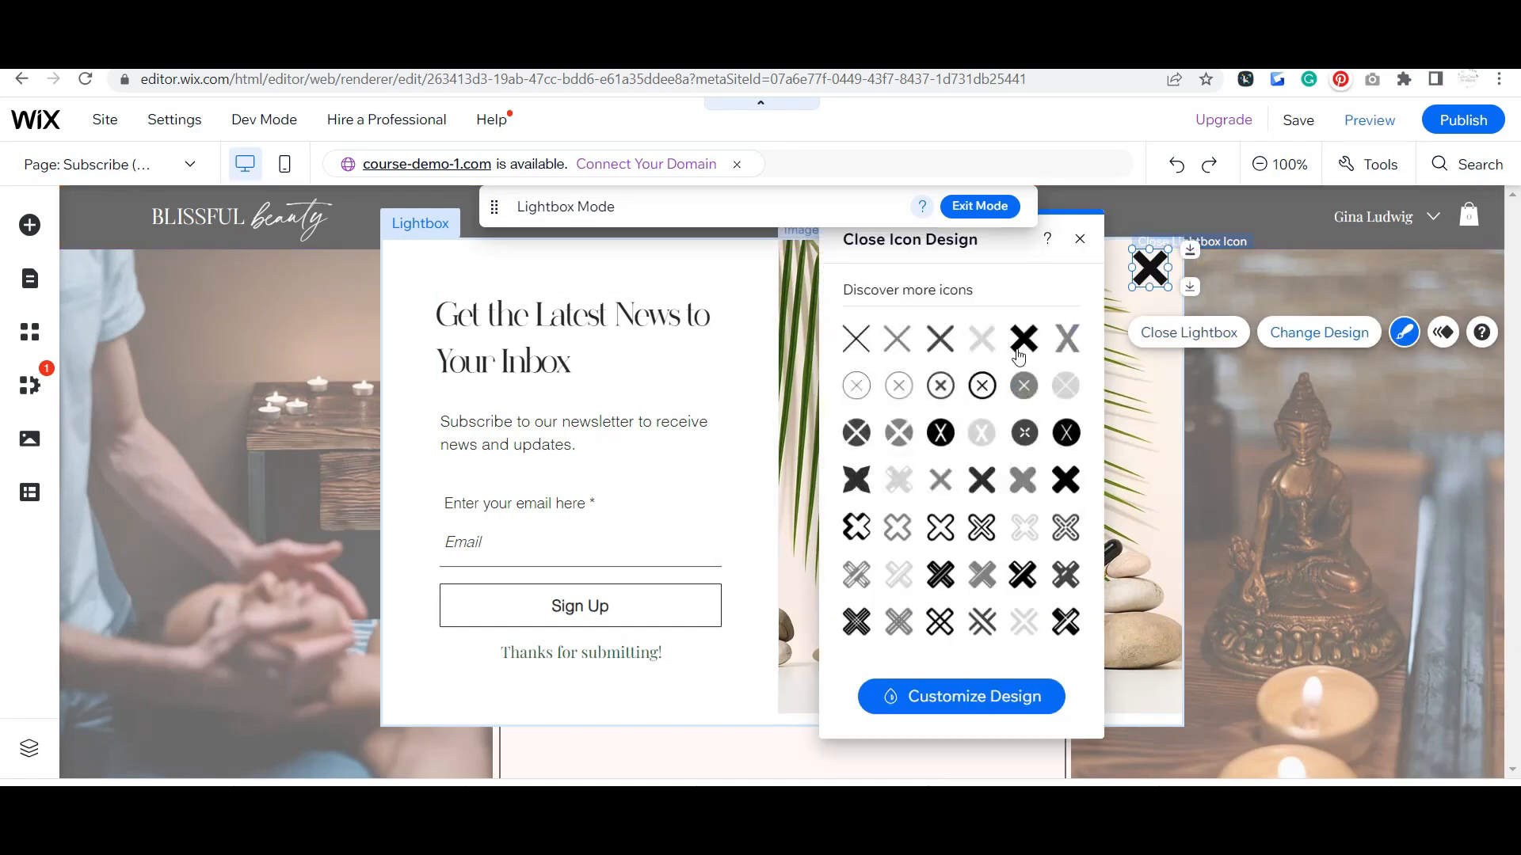
pyautogui.click(941, 342)
pyautogui.click(1139, 404)
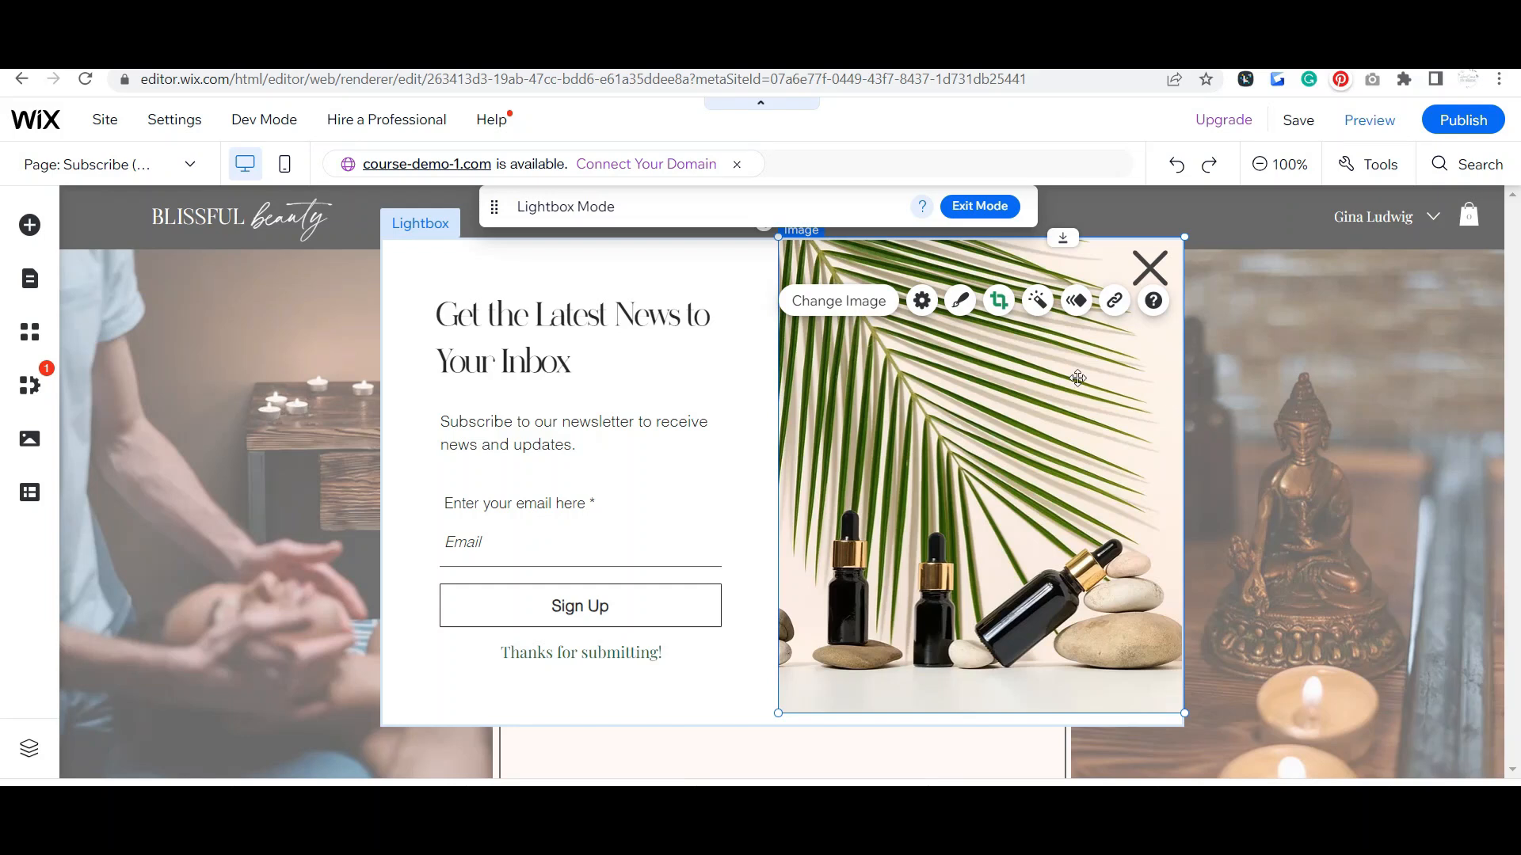
# Turn off automatic display of the lightbox on pages and exit Lightbox Mode
pyautogui.click(431, 444)
pyautogui.click(595, 303)
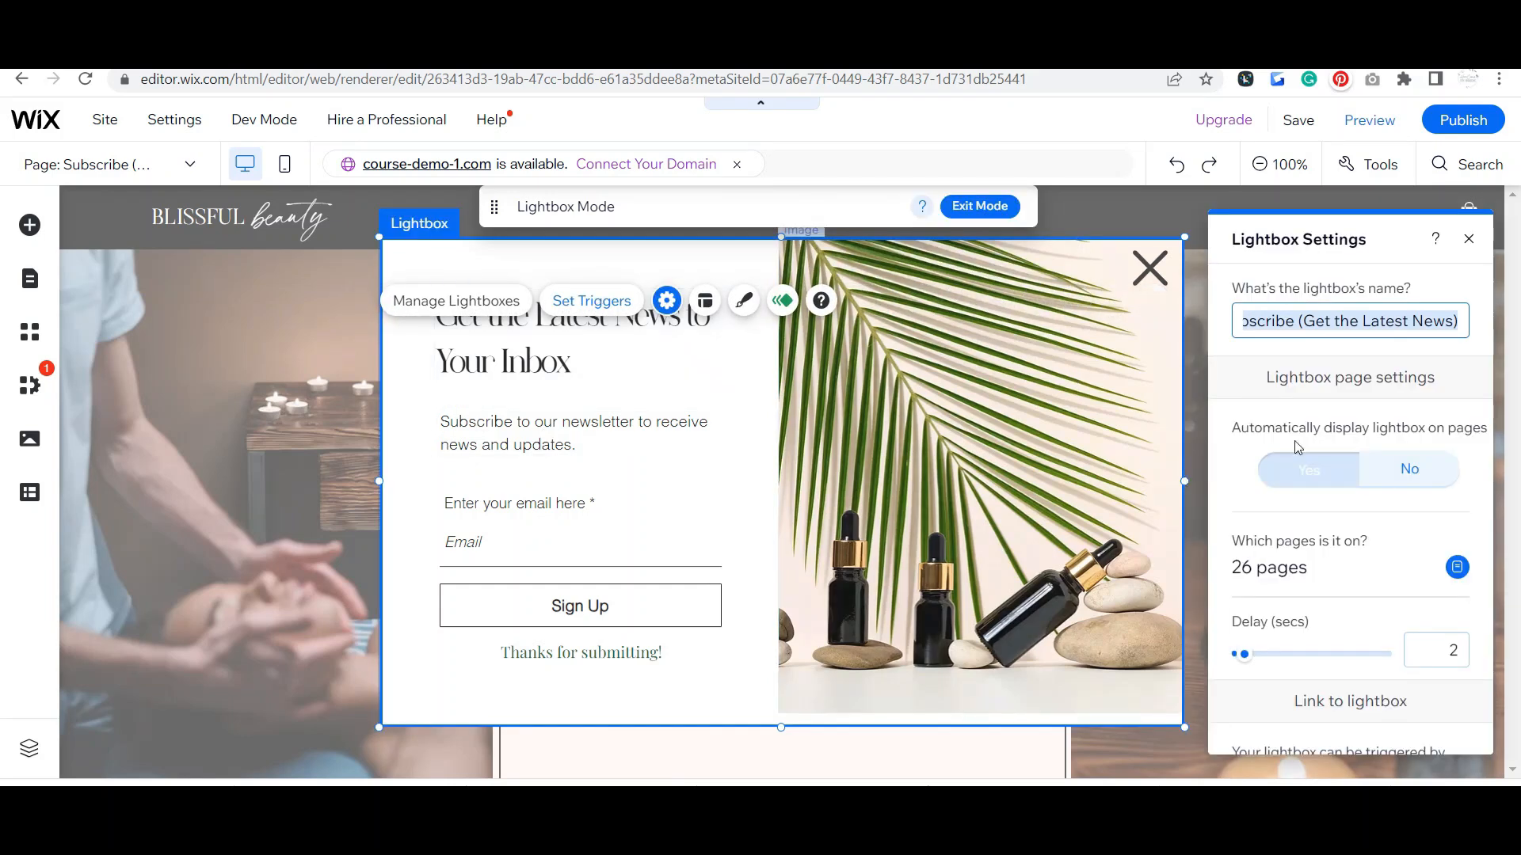
pyautogui.click(1410, 471)
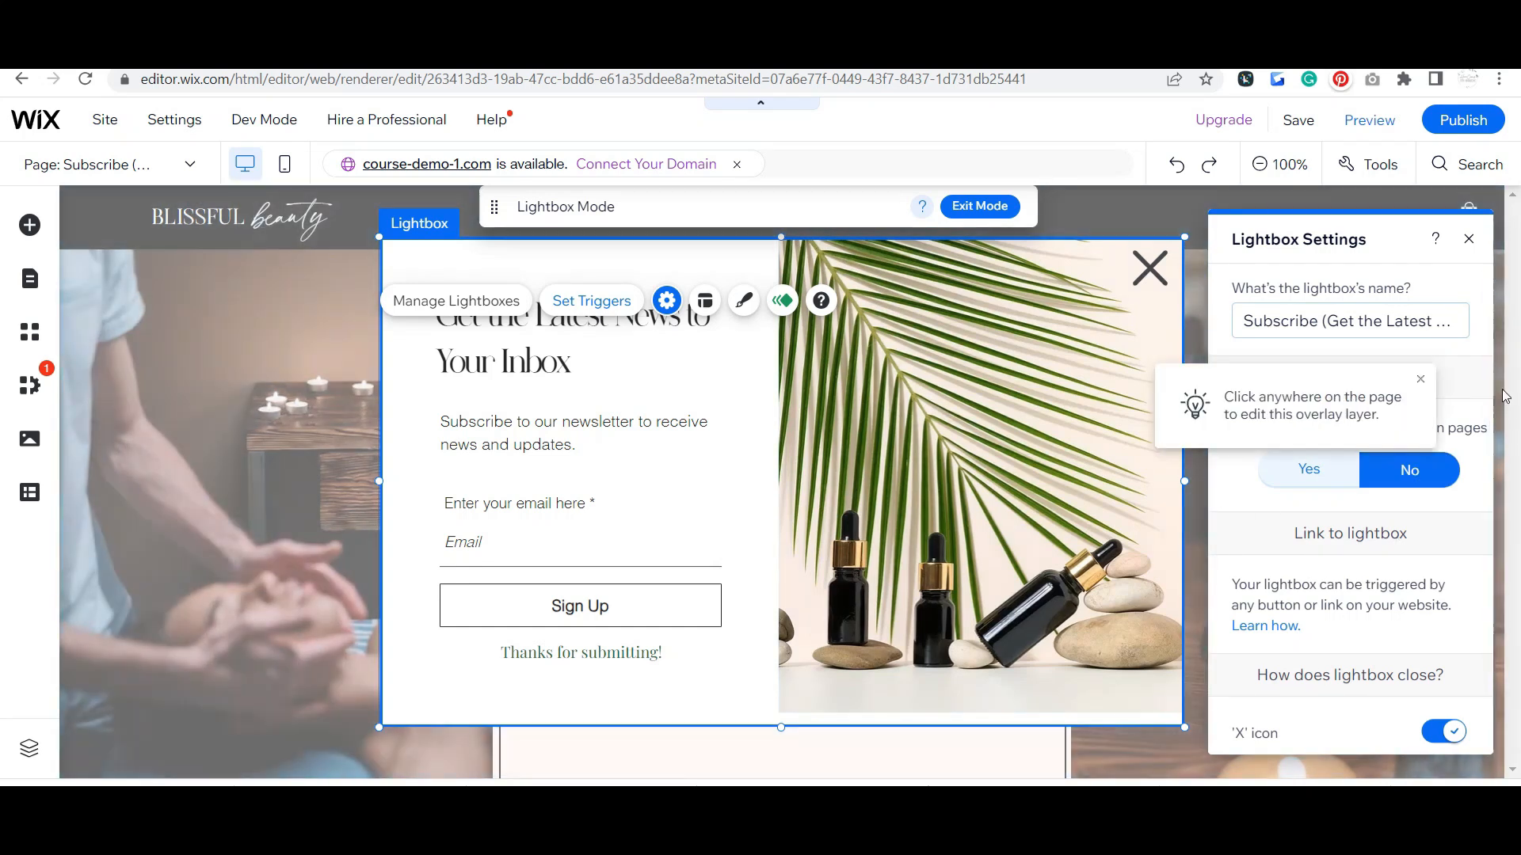
pyautogui.click(961, 207)
pyautogui.scroll(-5, 1098, 370)
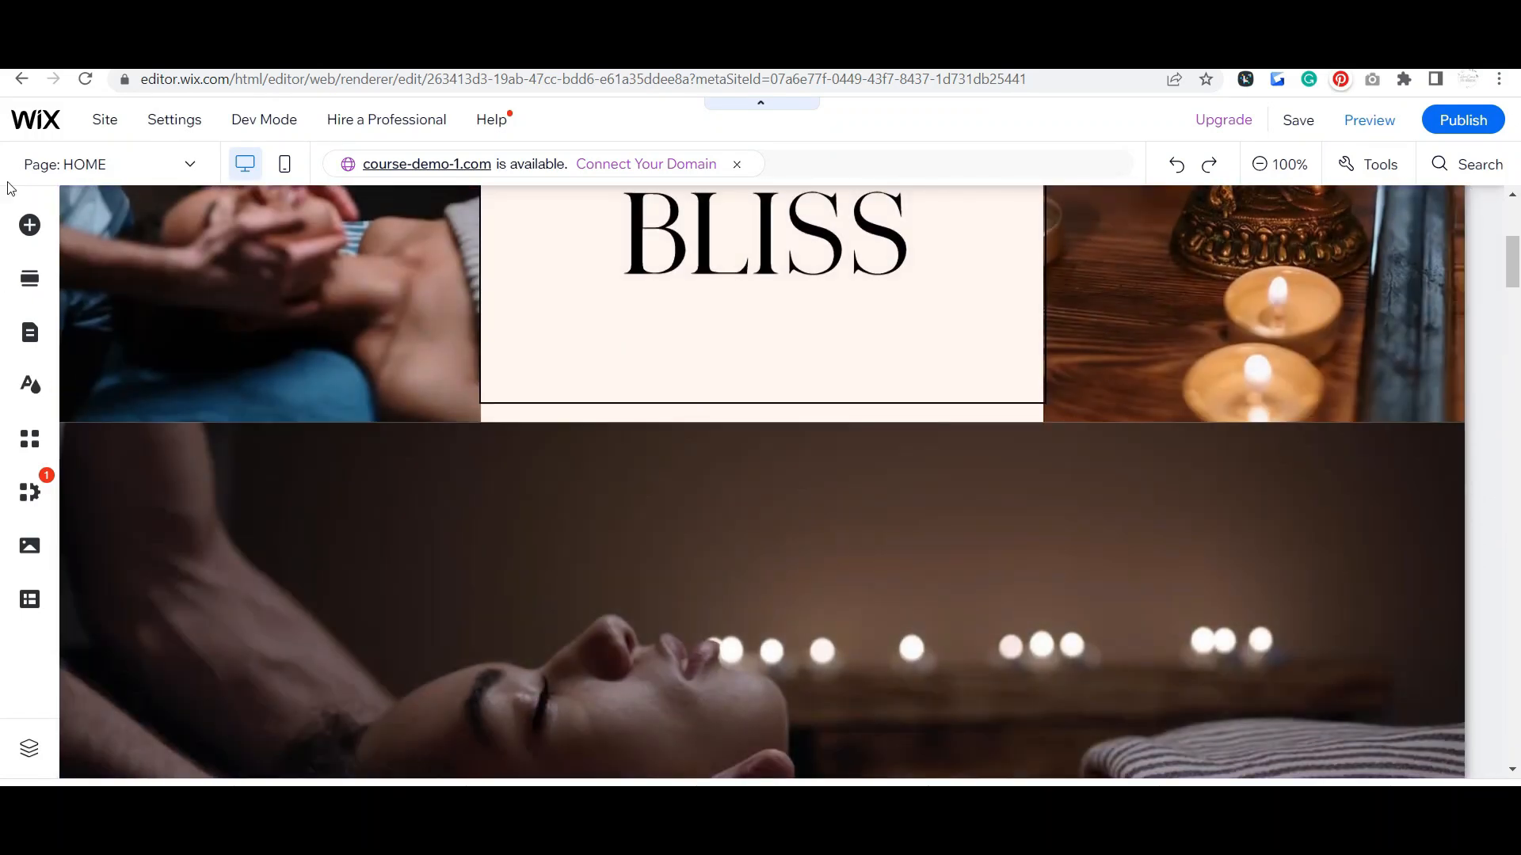
pyautogui.click(32, 237)
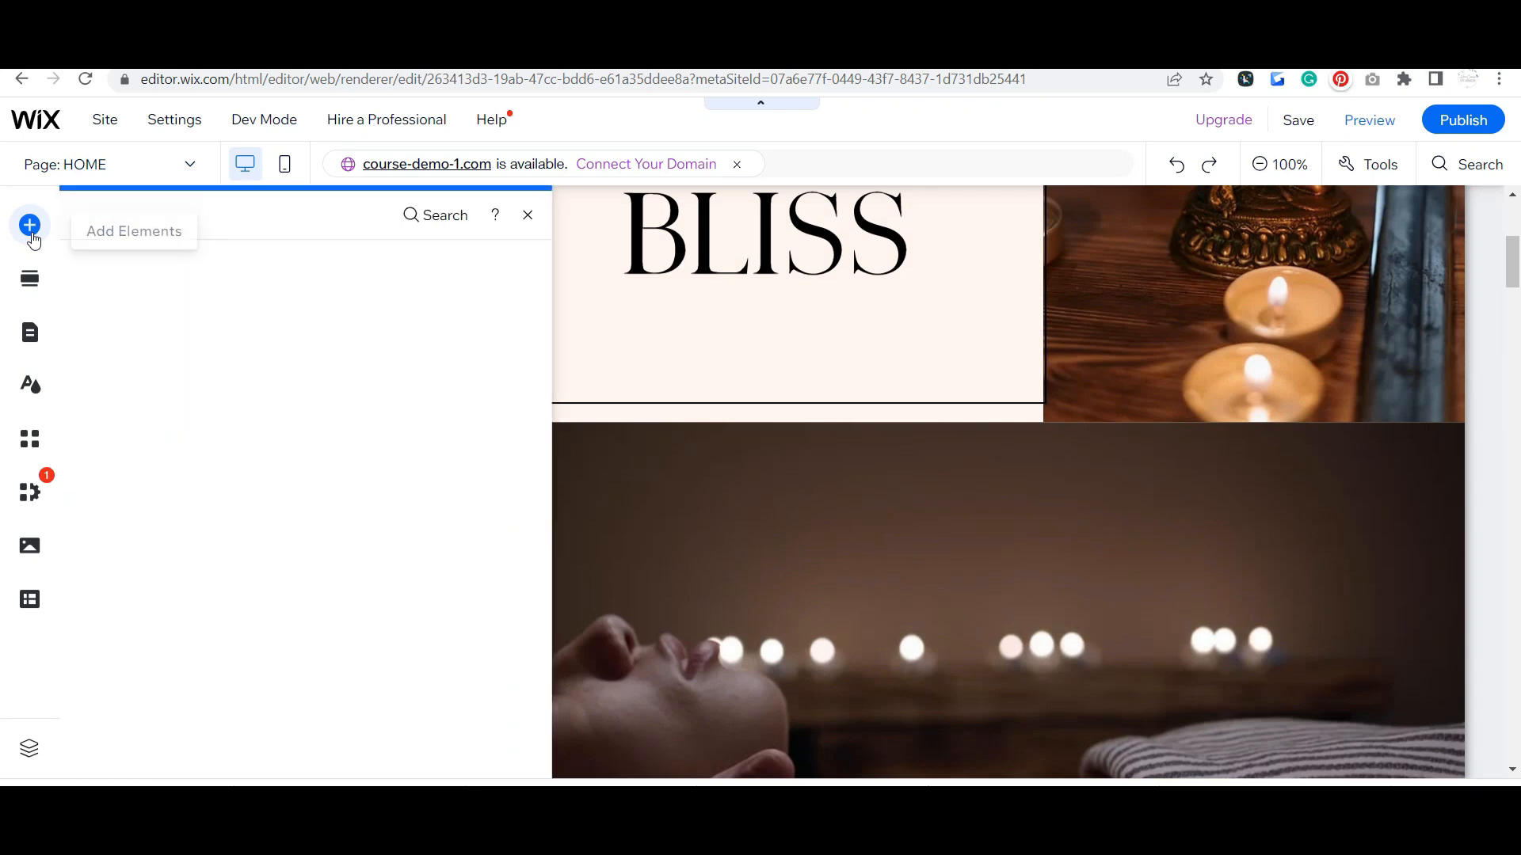
pyautogui.click(129, 318)
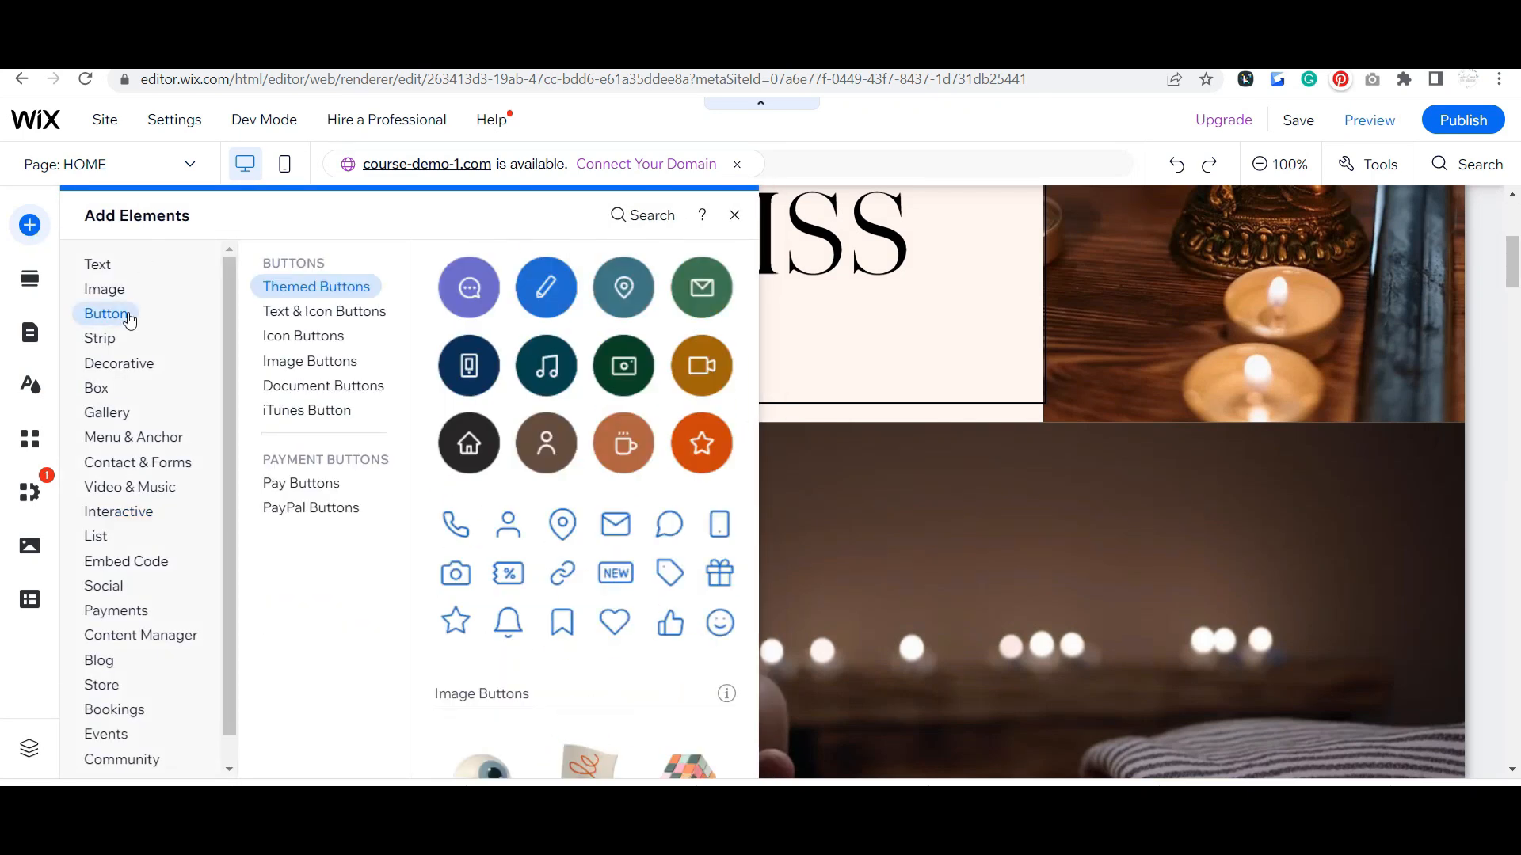
pyautogui.click(1048, 529)
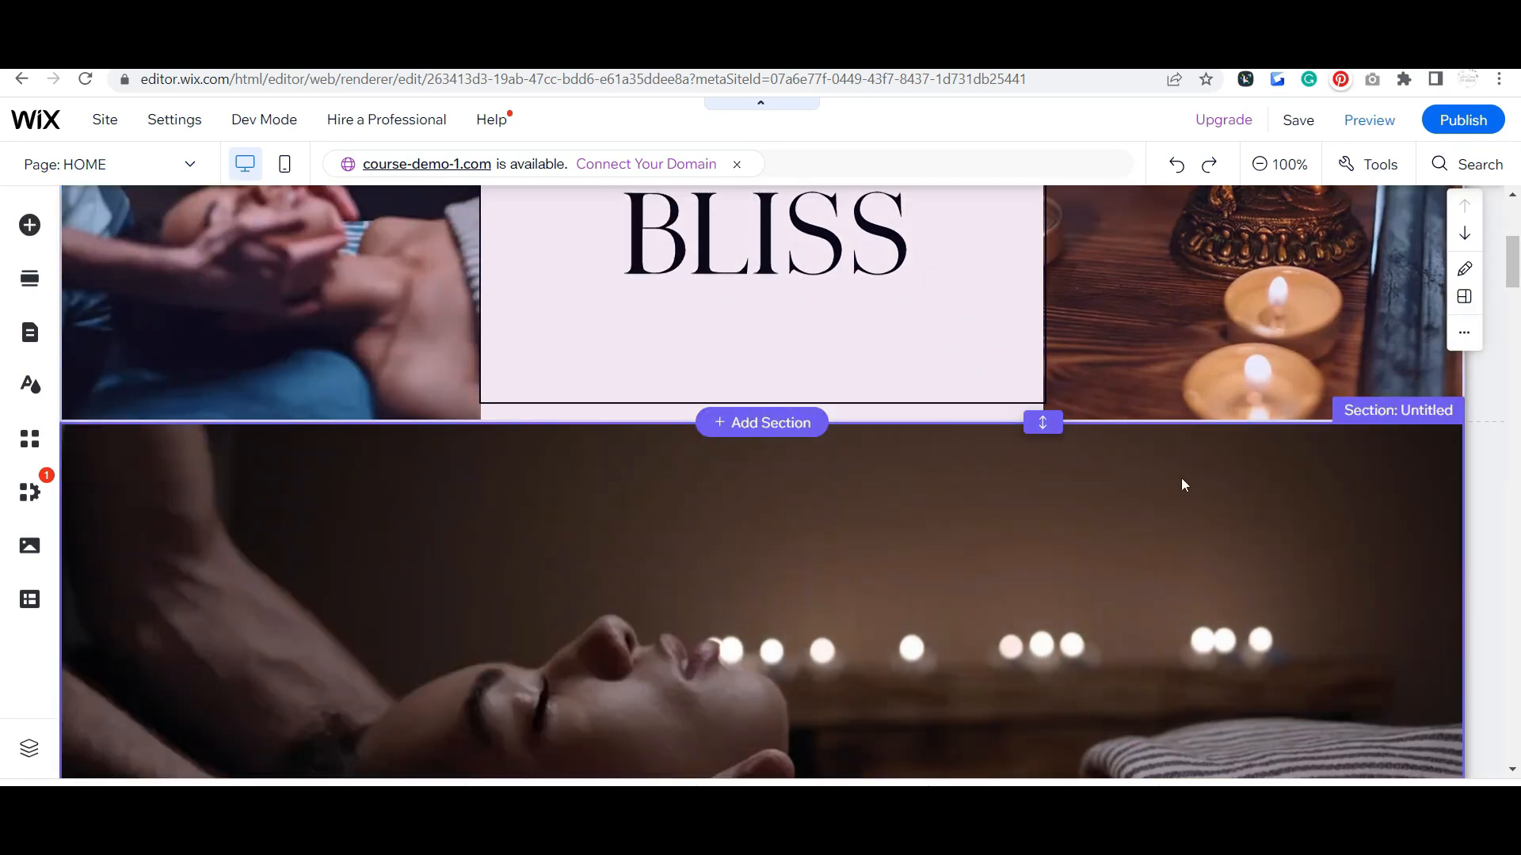
# Copy the LEARN MORE button from the Facial Services section and paste it onto the right half of the large massage photo below the BLISS banner
pyautogui.scroll(-8, 1181, 478)
pyautogui.scroll(-15, 1144, 538)
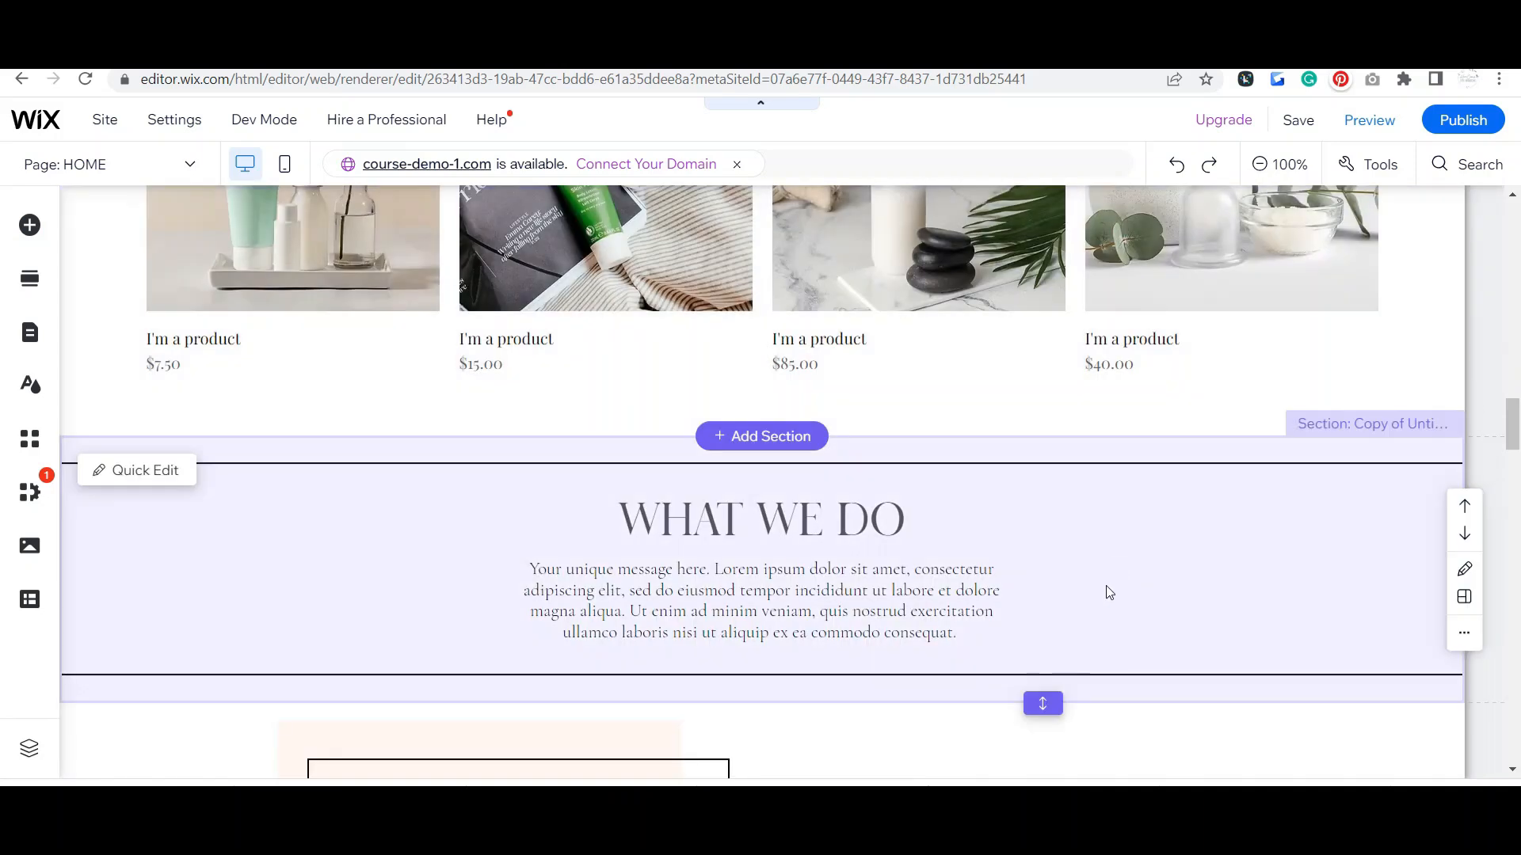
pyautogui.scroll(5, 1101, 582)
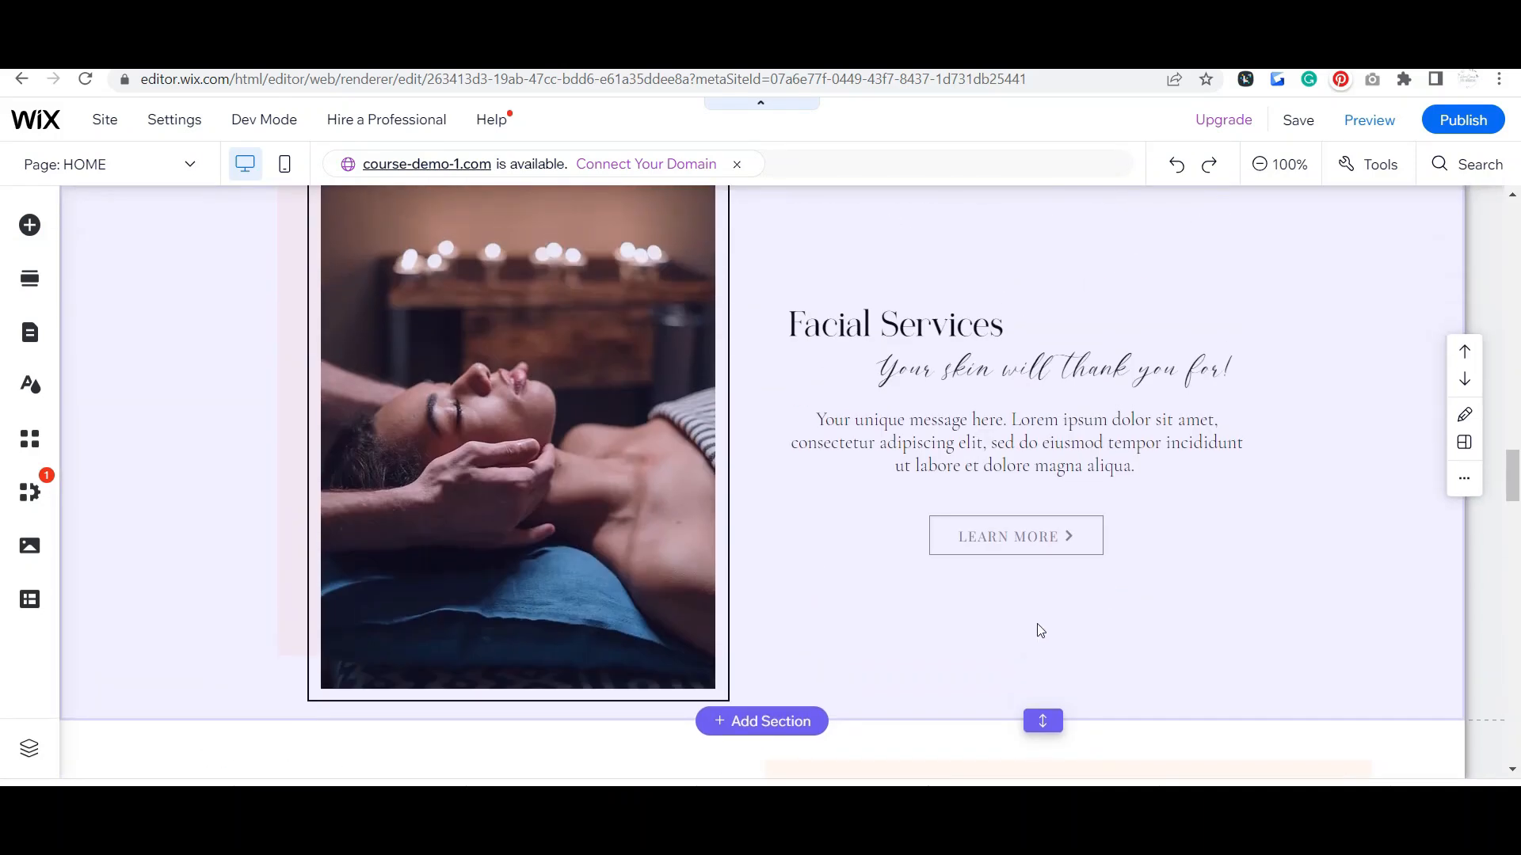
pyautogui.click(1037, 543)
pyautogui.click(1038, 544)
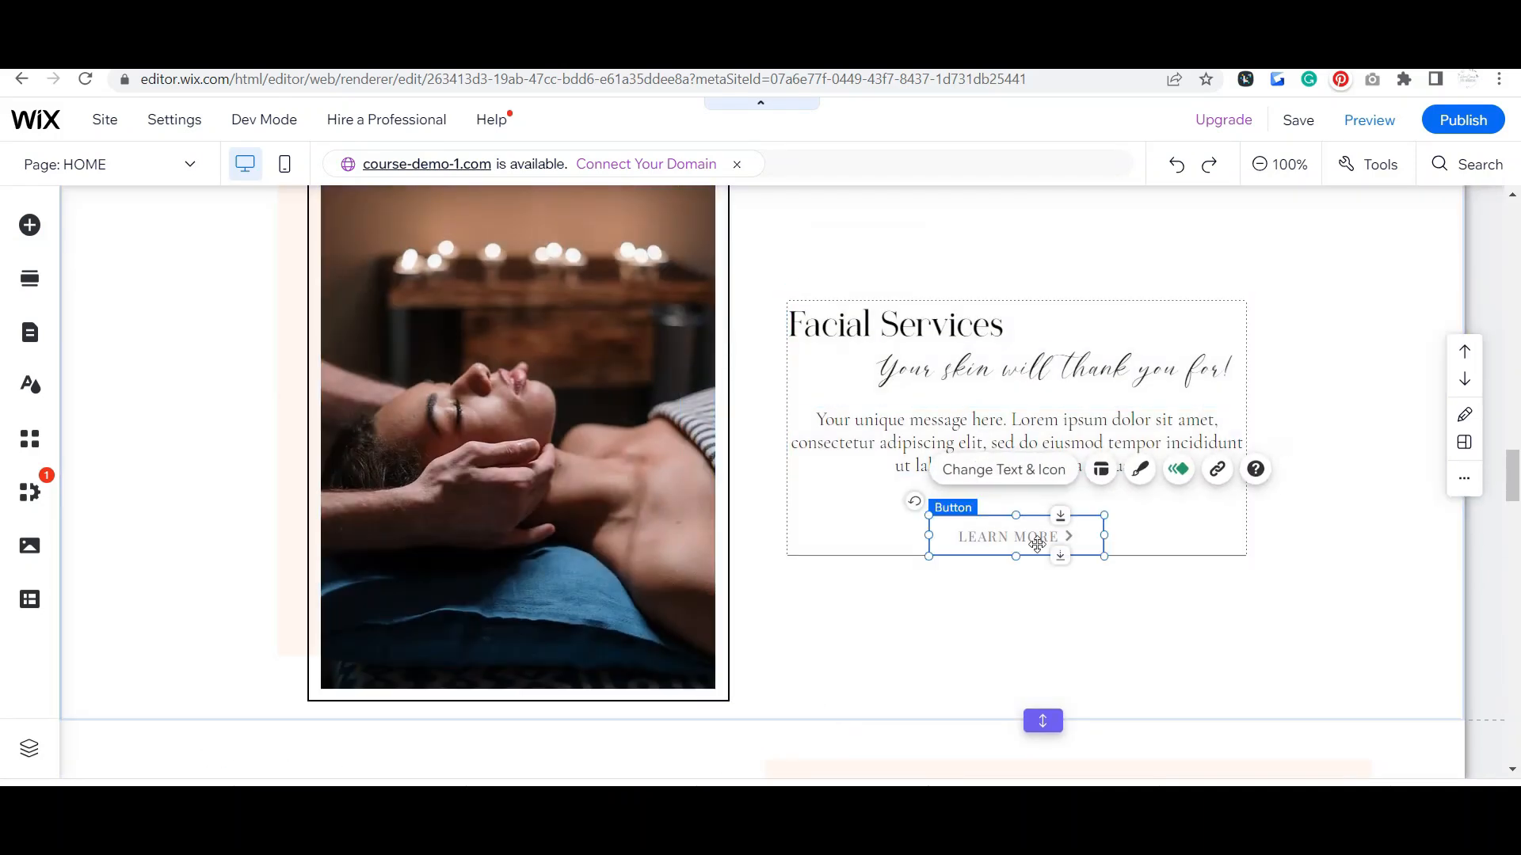
pyautogui.rightClick(1038, 544)
pyautogui.click(1077, 504)
pyautogui.scroll(8, 1053, 523)
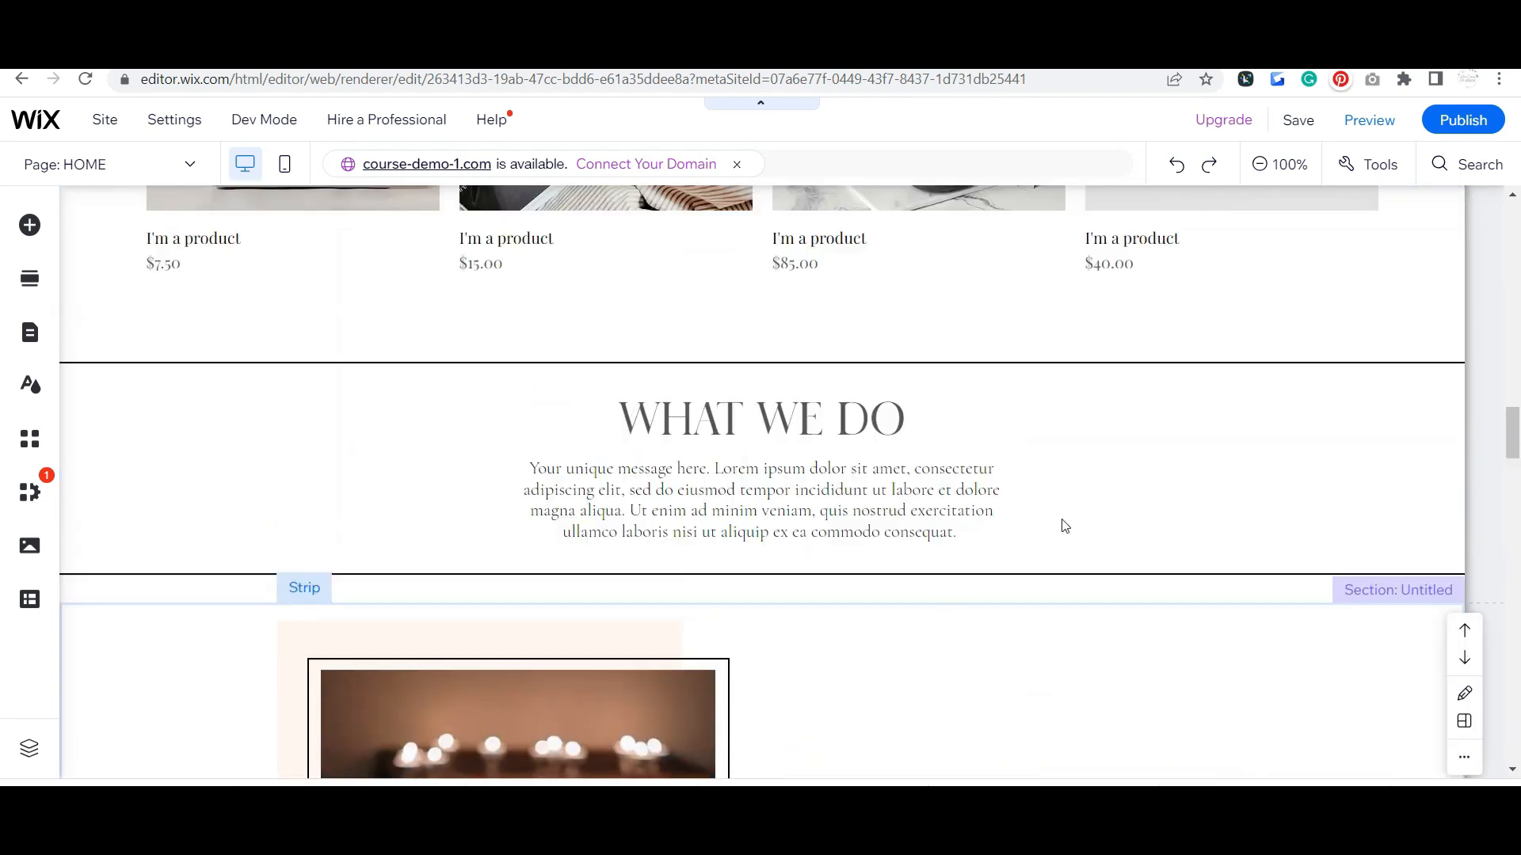
pyautogui.scroll(5, 1043, 517)
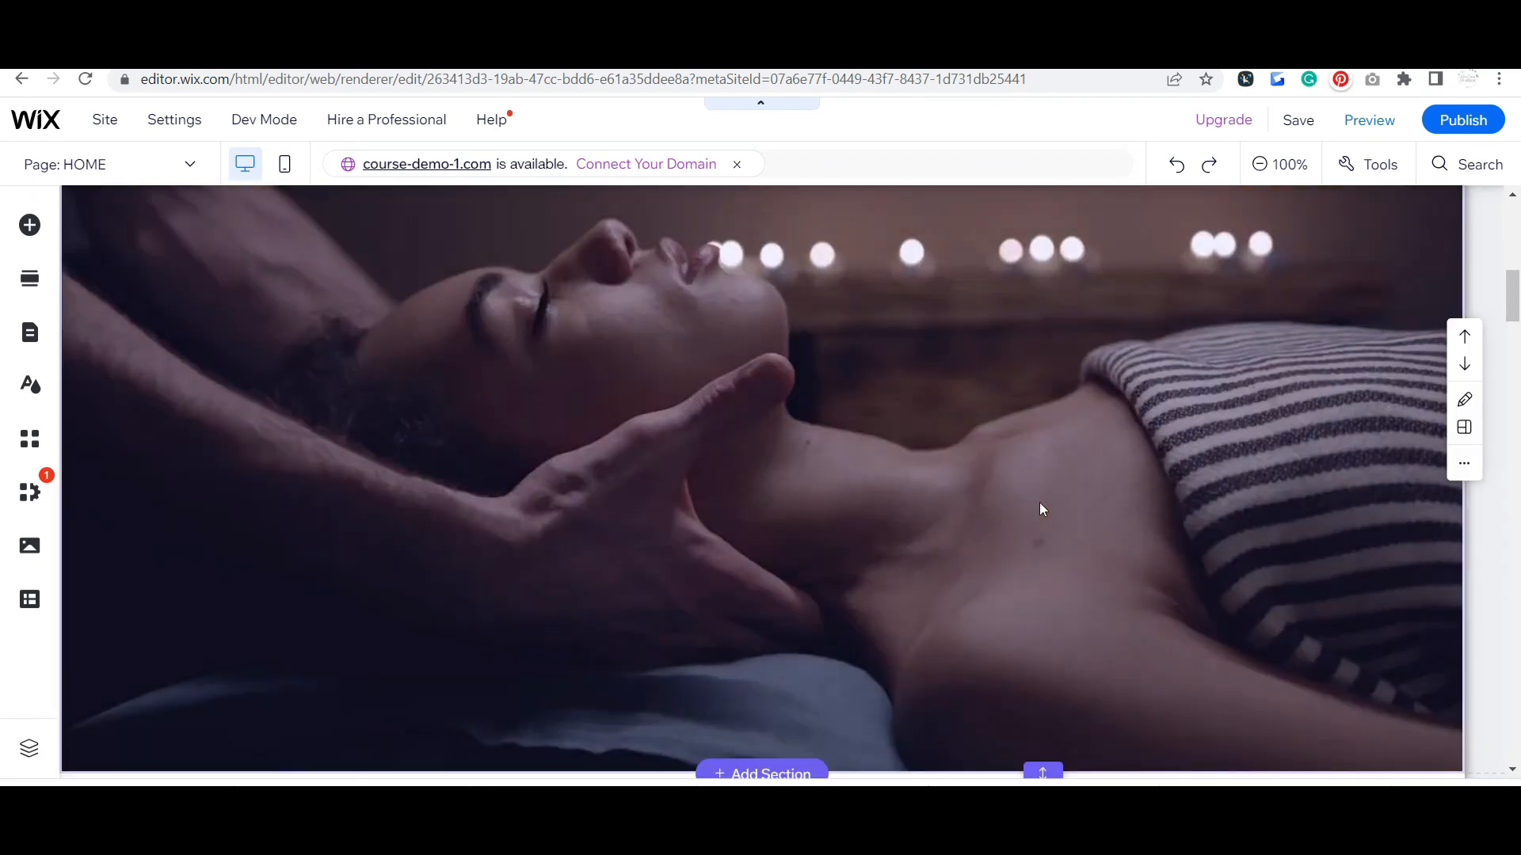
pyautogui.rightClick(1040, 502)
pyautogui.click(1096, 605)
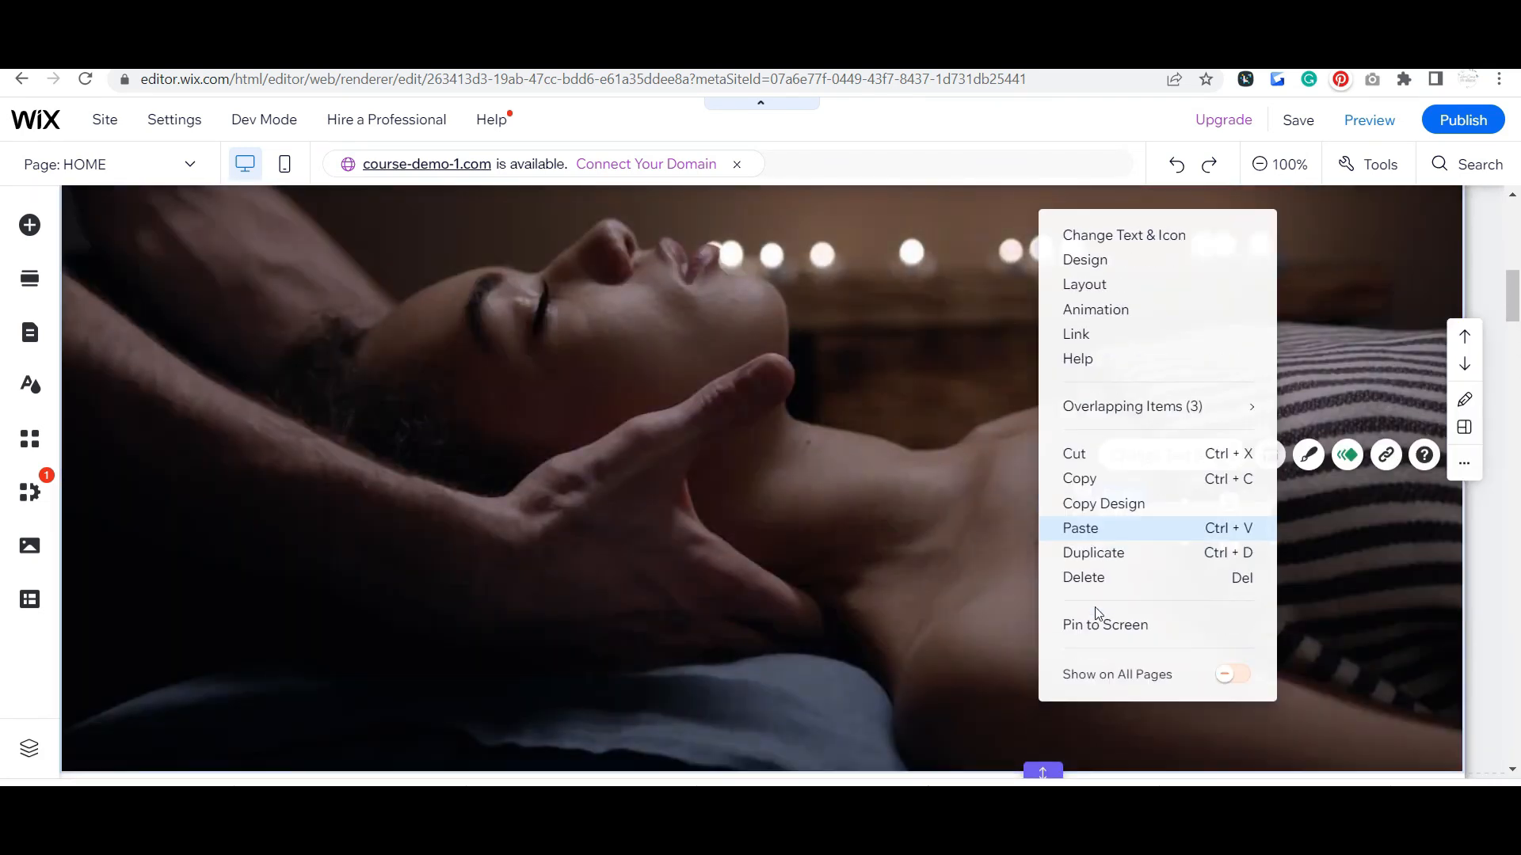
pyautogui.moveTo(1097, 522); pyautogui.dragTo(1052, 524)
# Set the pasted button's regular background fill opacity to 100% and widen the button to the right
pyautogui.click(1259, 459)
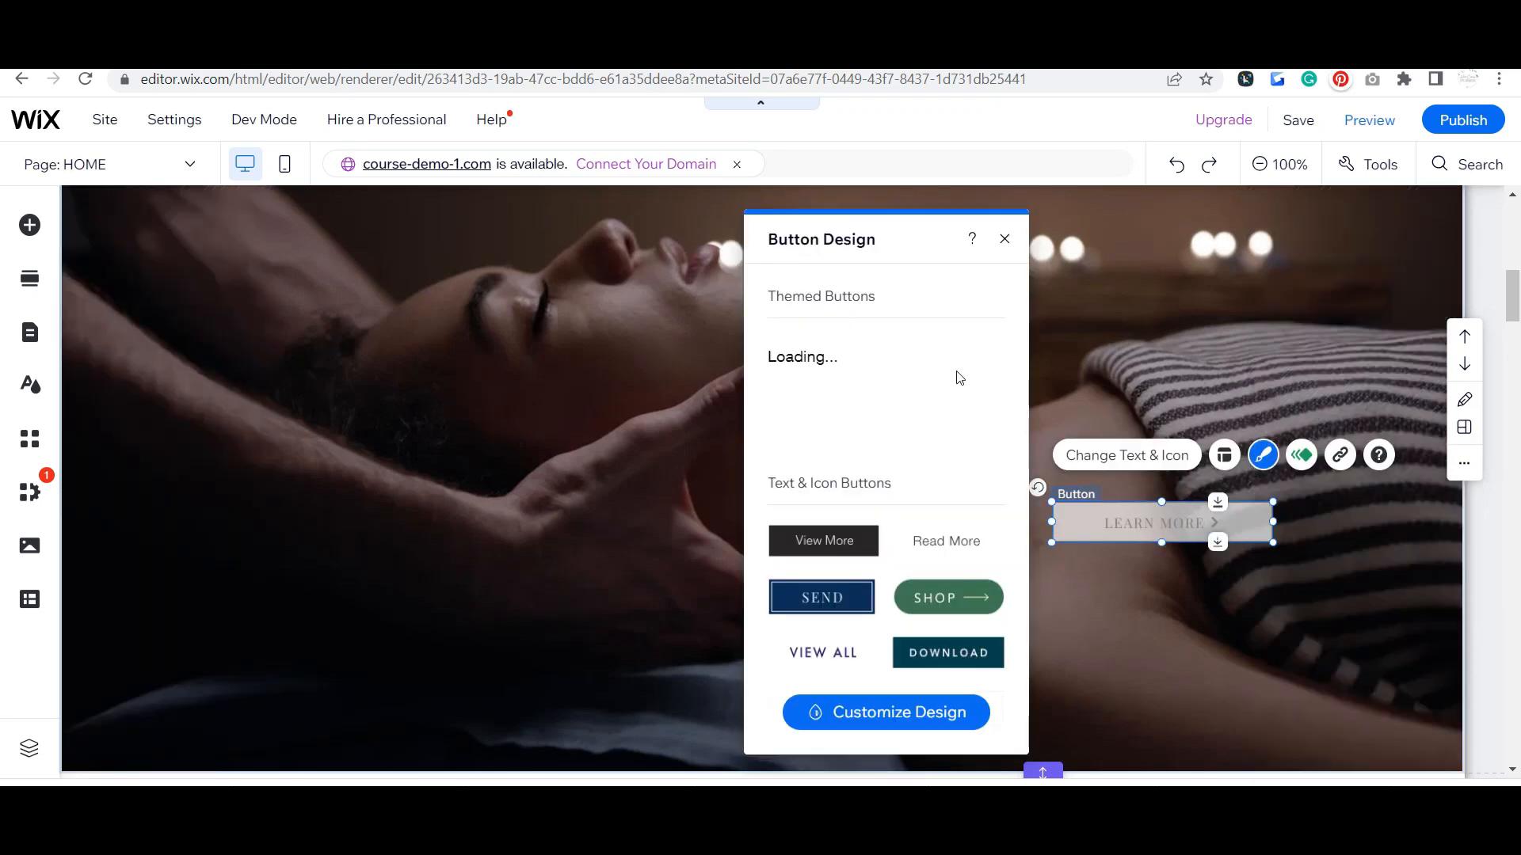
pyautogui.click(869, 717)
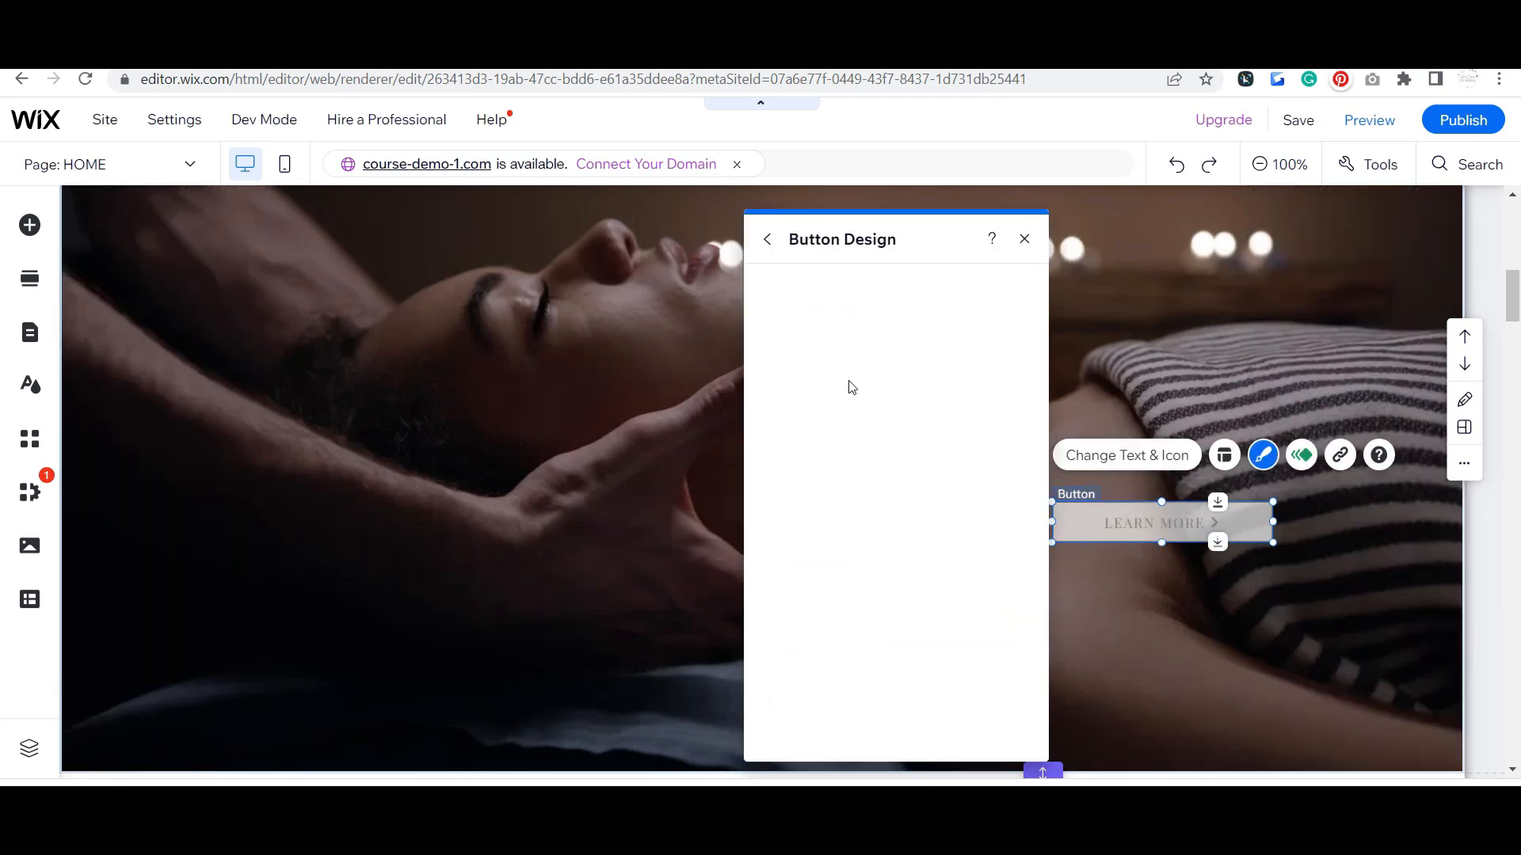
pyautogui.click(871, 343)
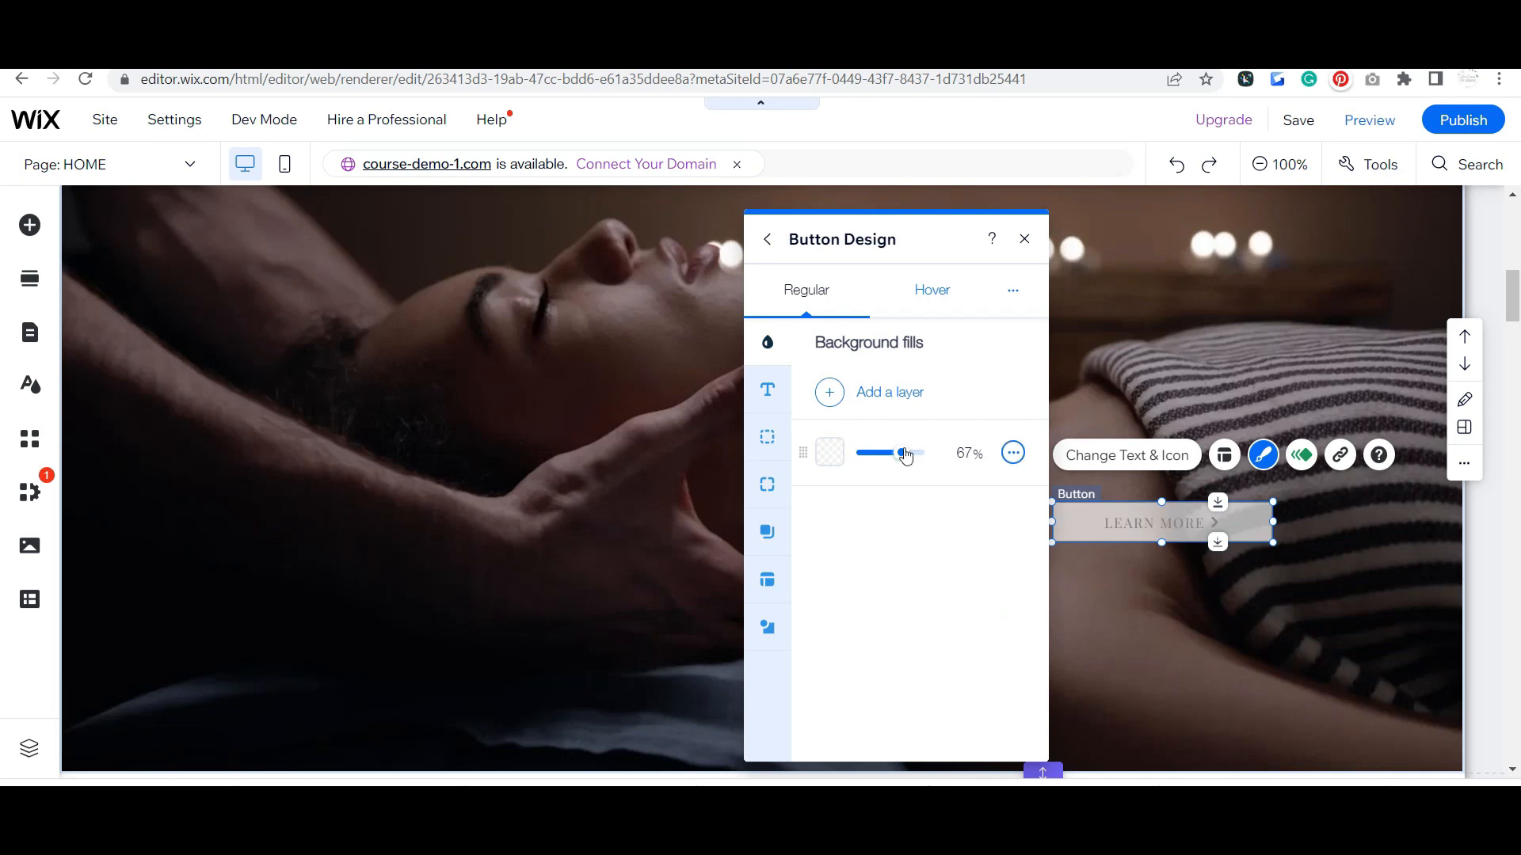
pyautogui.moveTo(906, 454); pyautogui.dragTo(967, 452)
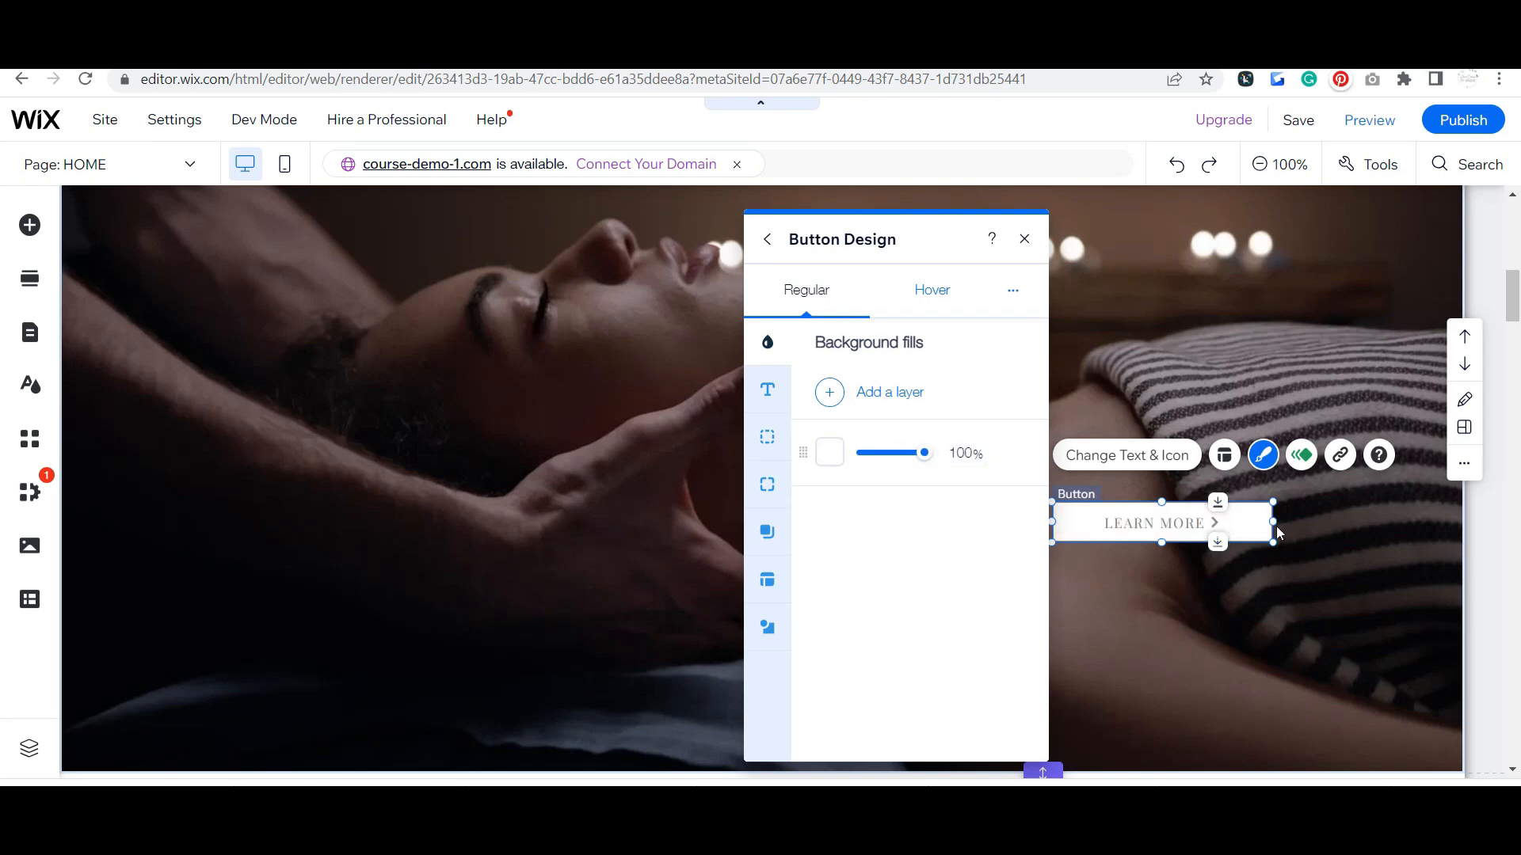
pyautogui.moveTo(1275, 523); pyautogui.dragTo(1343, 523)
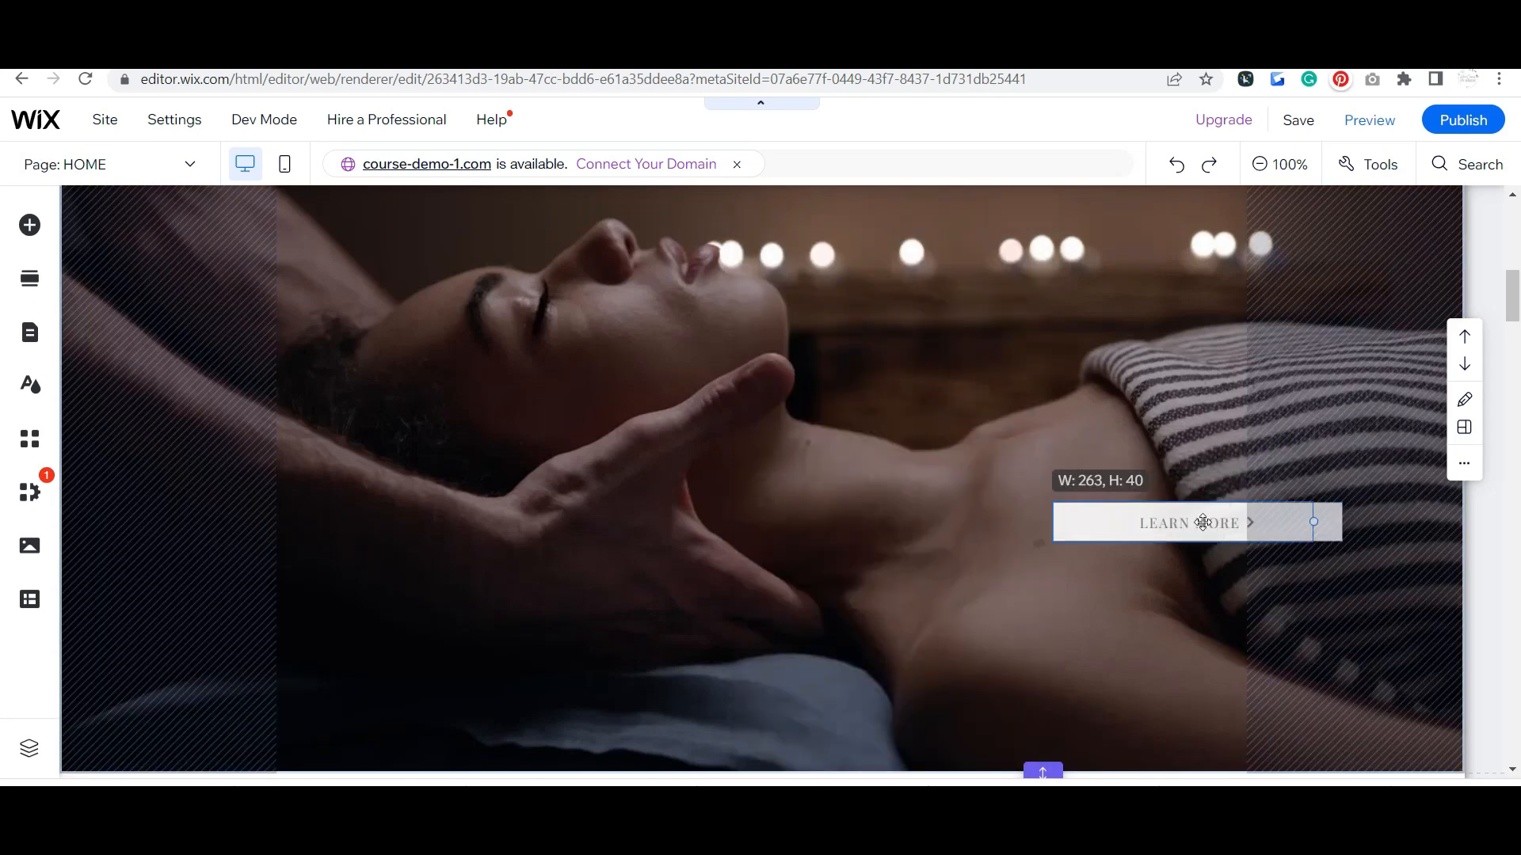
# Change the pasted button's text to "SIGN UP FOR OUR NEWSLETTER"
pyautogui.doubleClick(1203, 521)
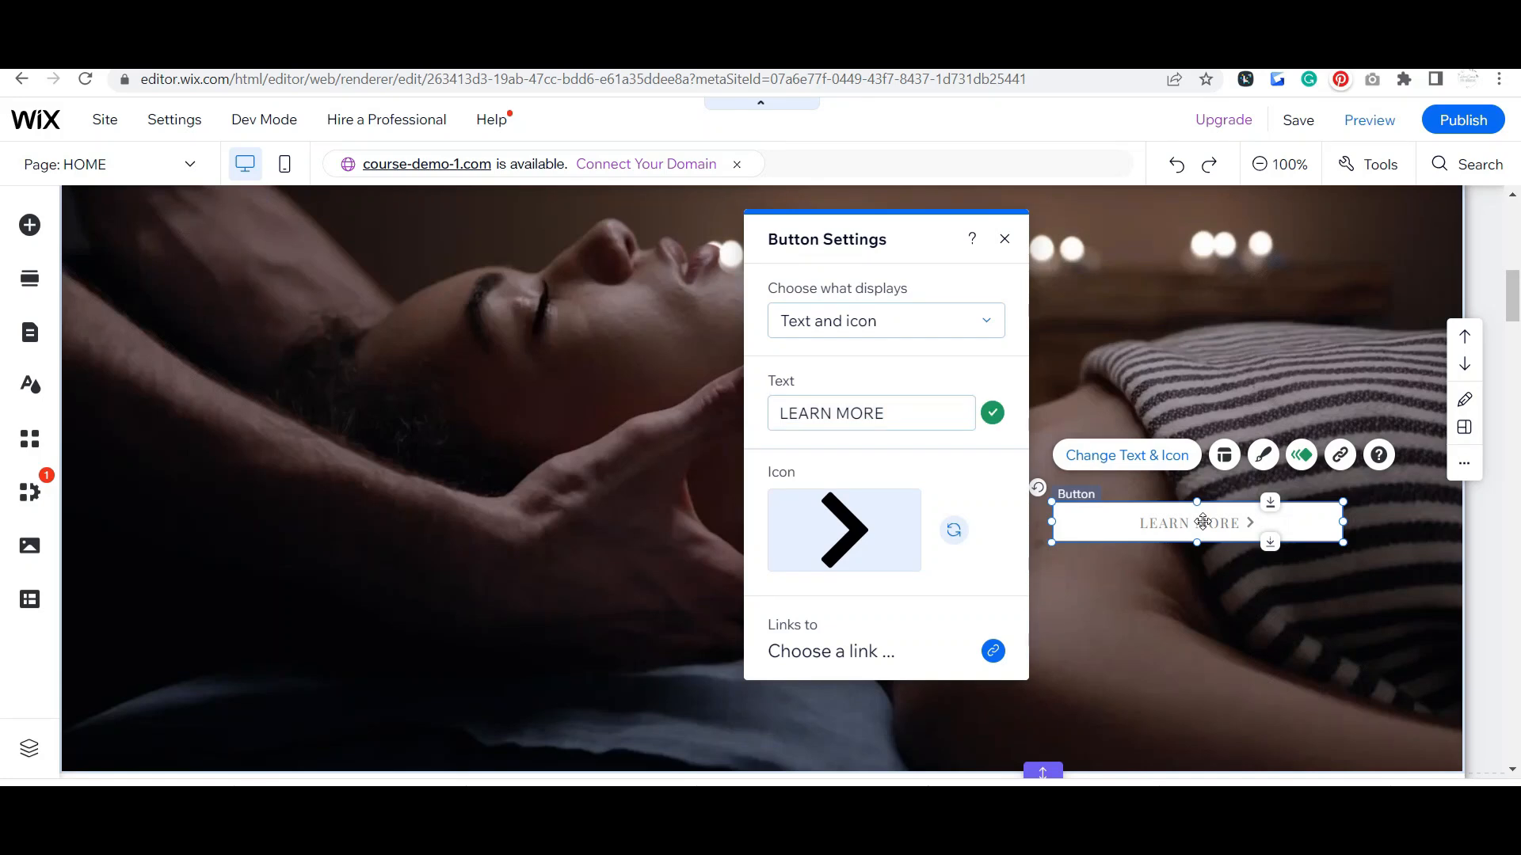
pyautogui.click(847, 410)
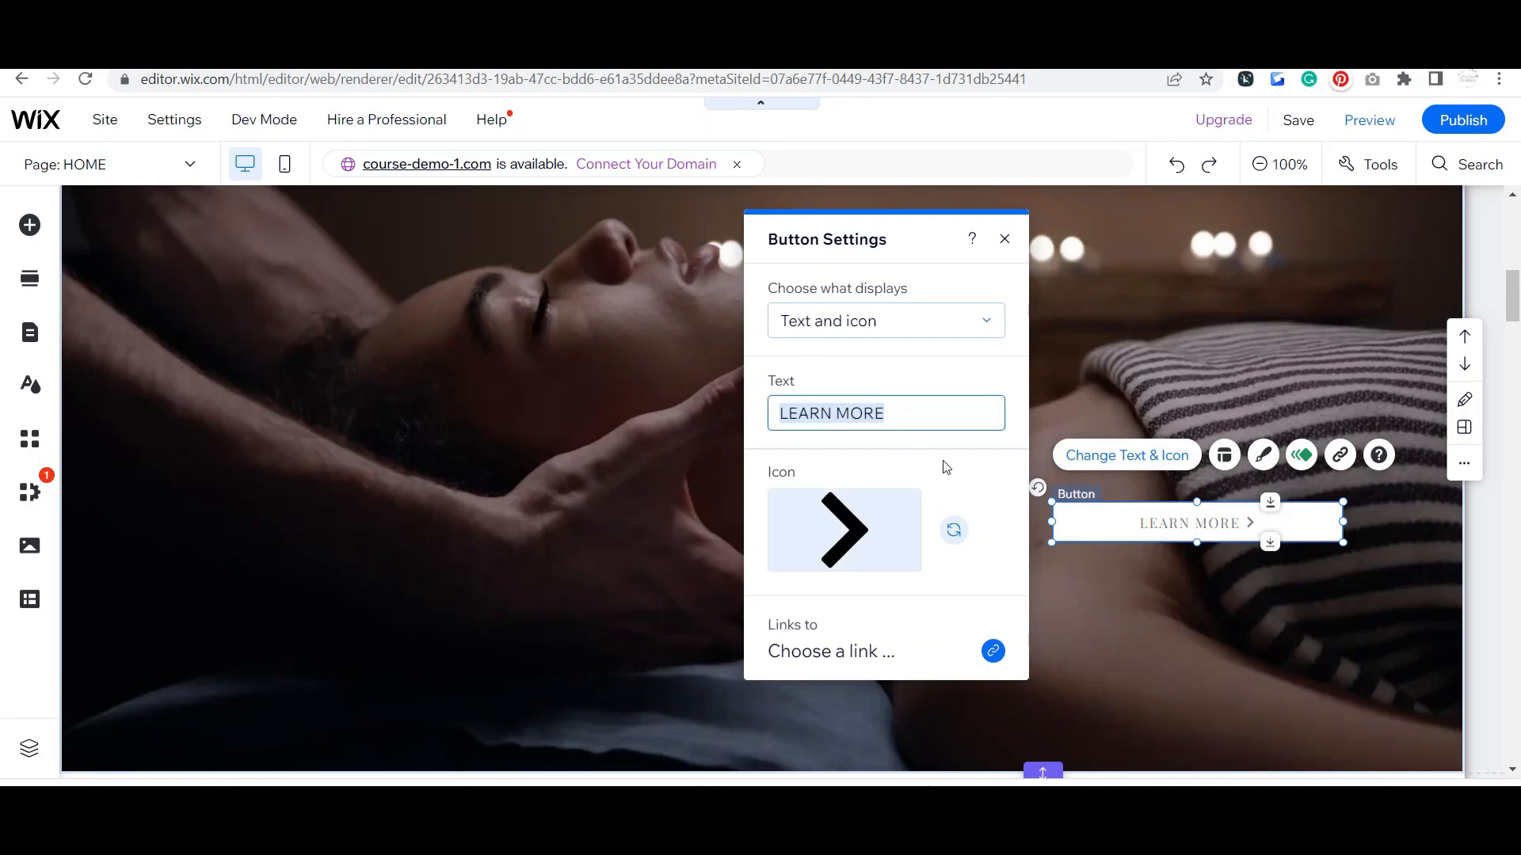
pyautogui.write('SIGN UP FO')
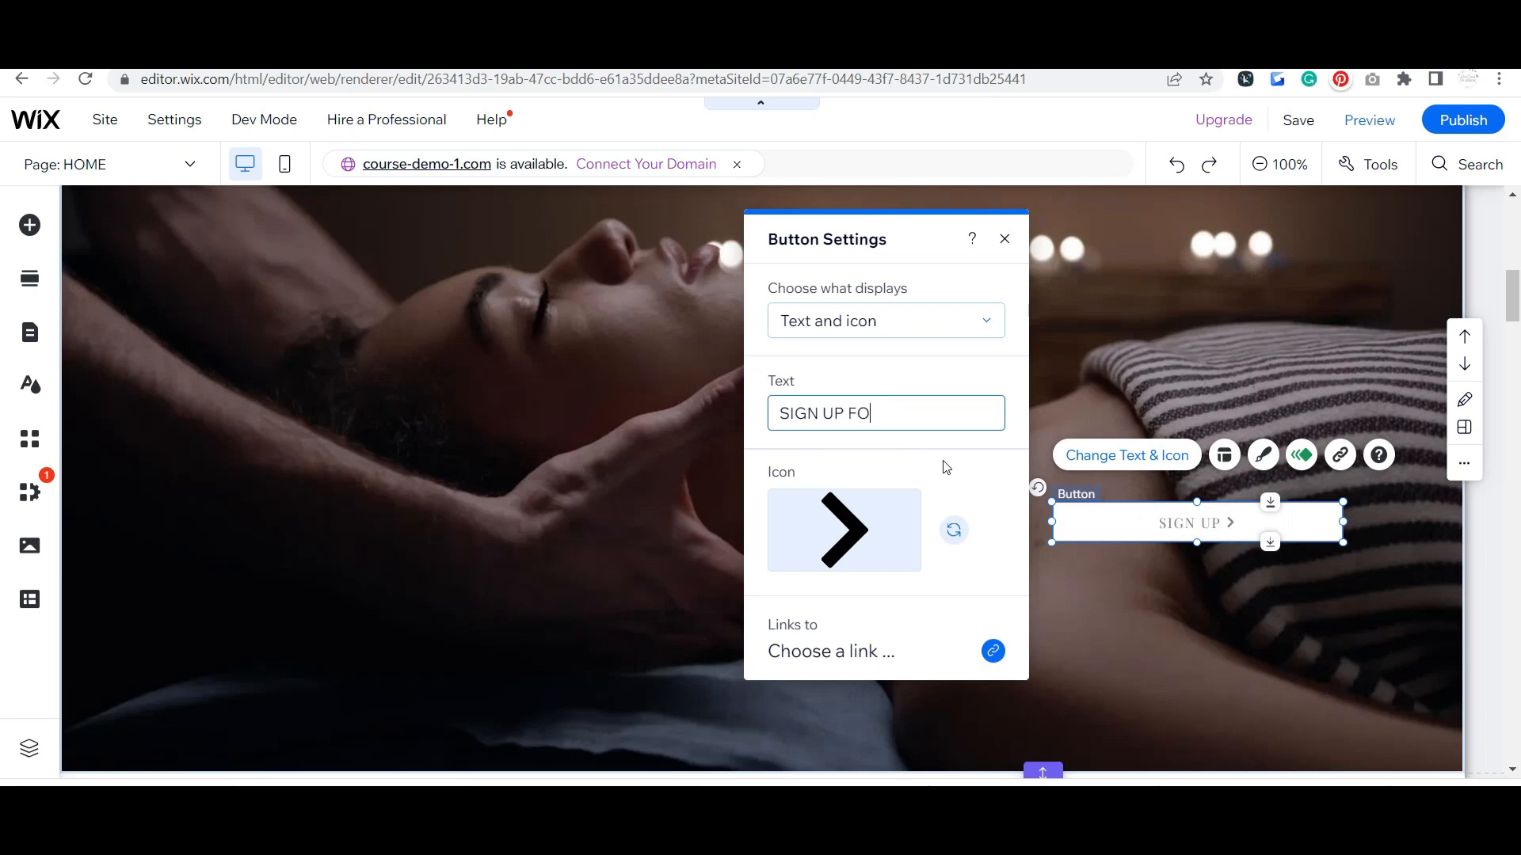
pyautogui.write('R OUR NEWSLETTER')
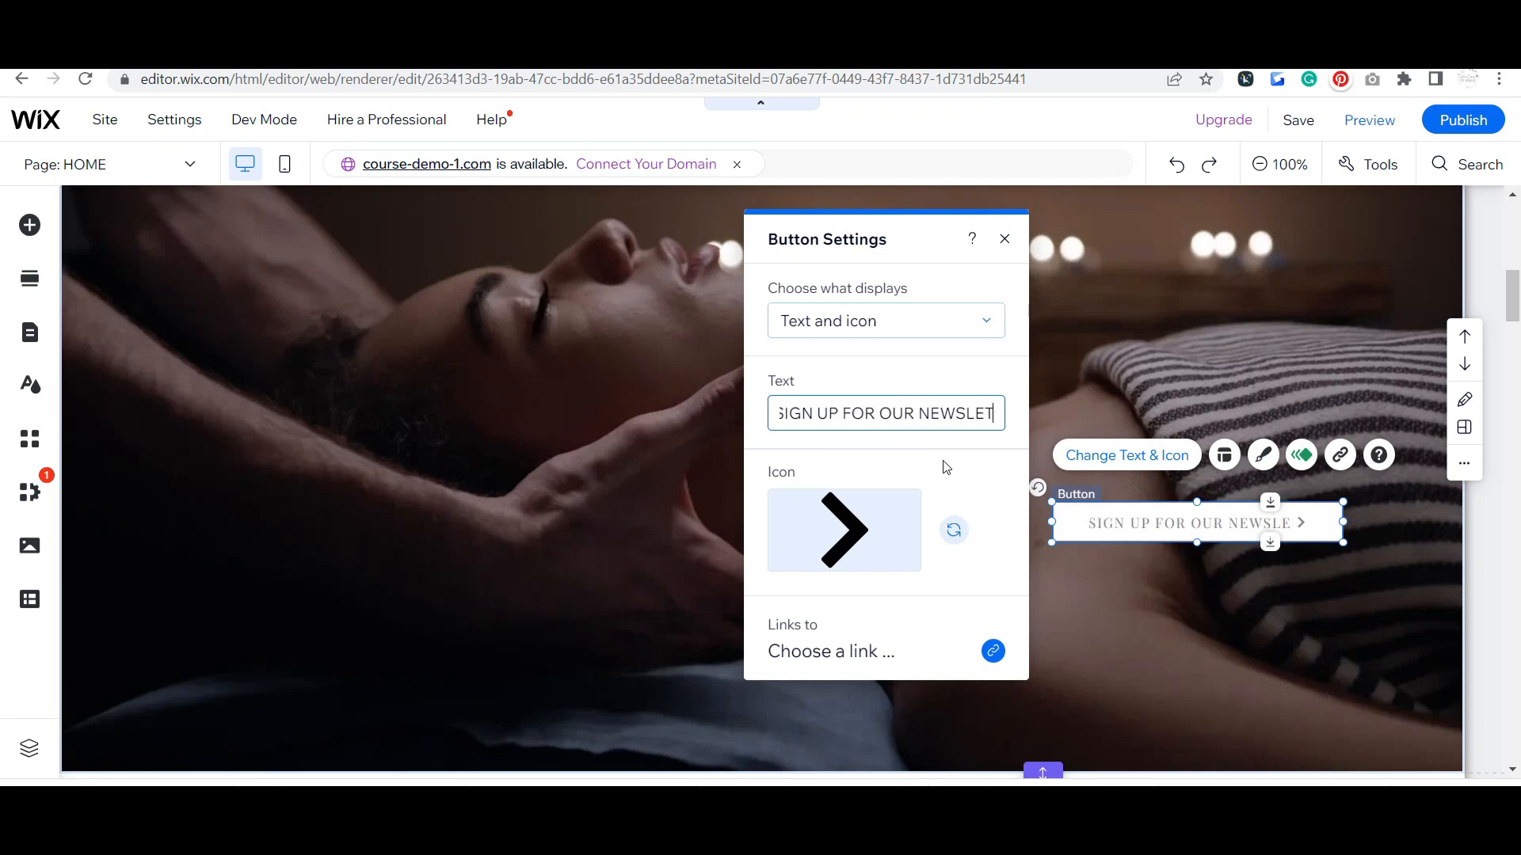
pyautogui.click(1228, 596)
# Move the newsletter button to the photo's lower-right corner and pin it to the screen there with offsets of 5 px horizontal and 8 px vertical
pyautogui.click(1240, 513)
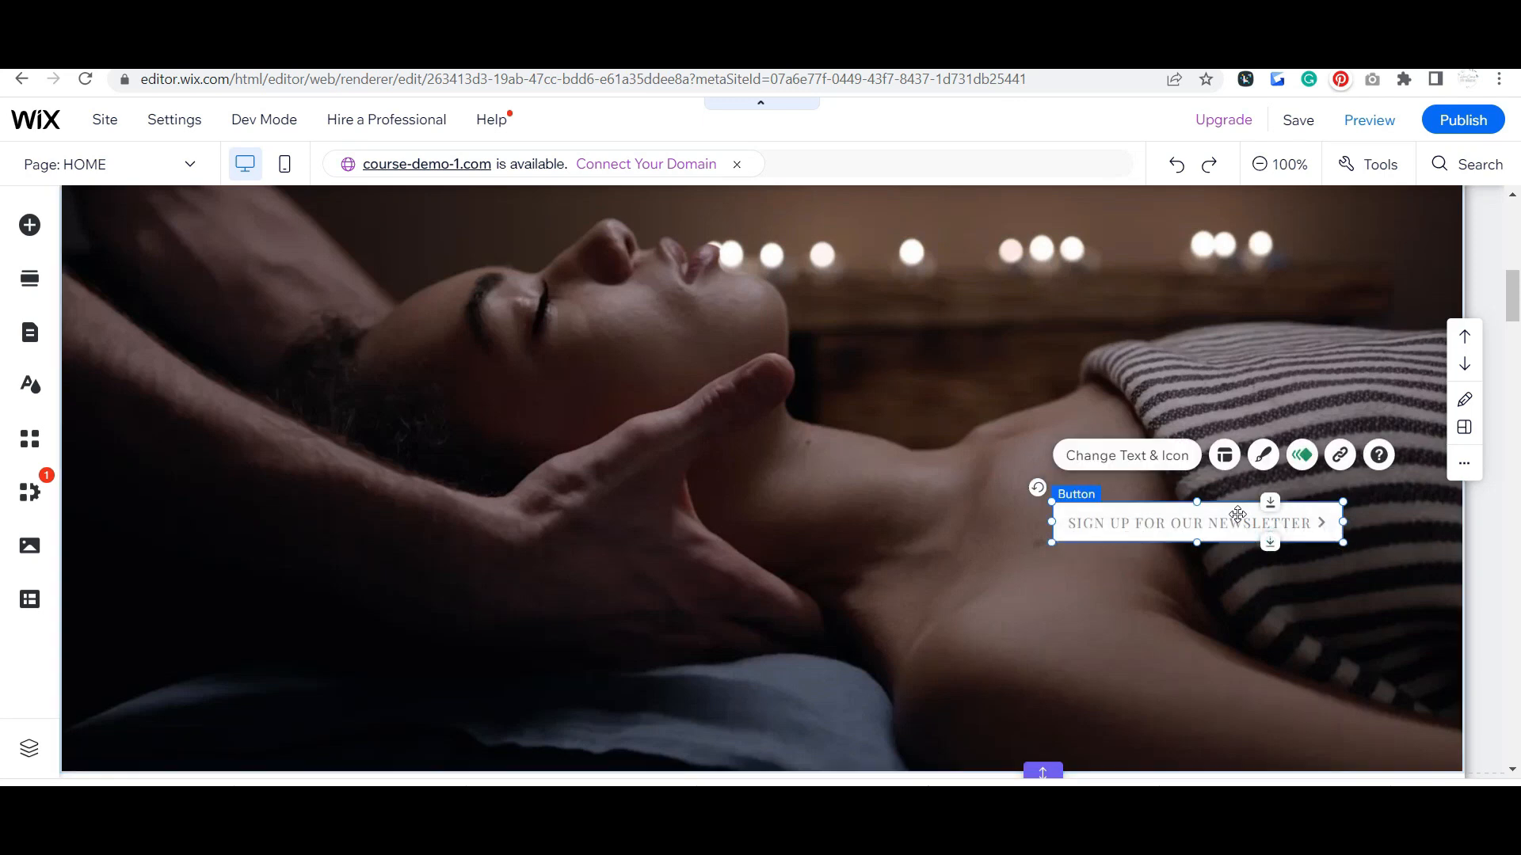
pyautogui.moveTo(1232, 509); pyautogui.dragTo(1335, 700)
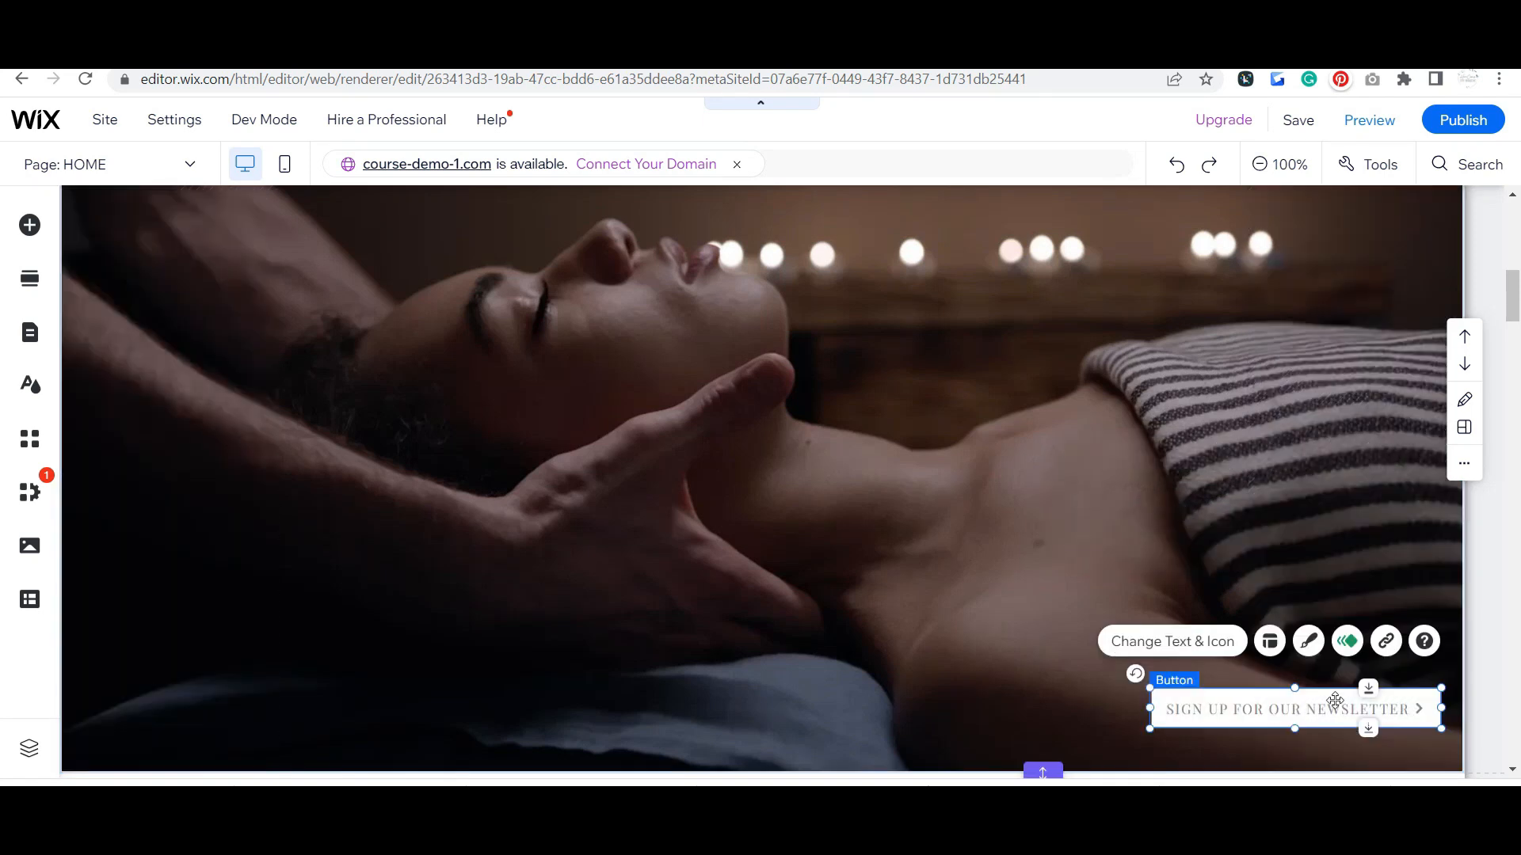
pyautogui.rightClick(1336, 700)
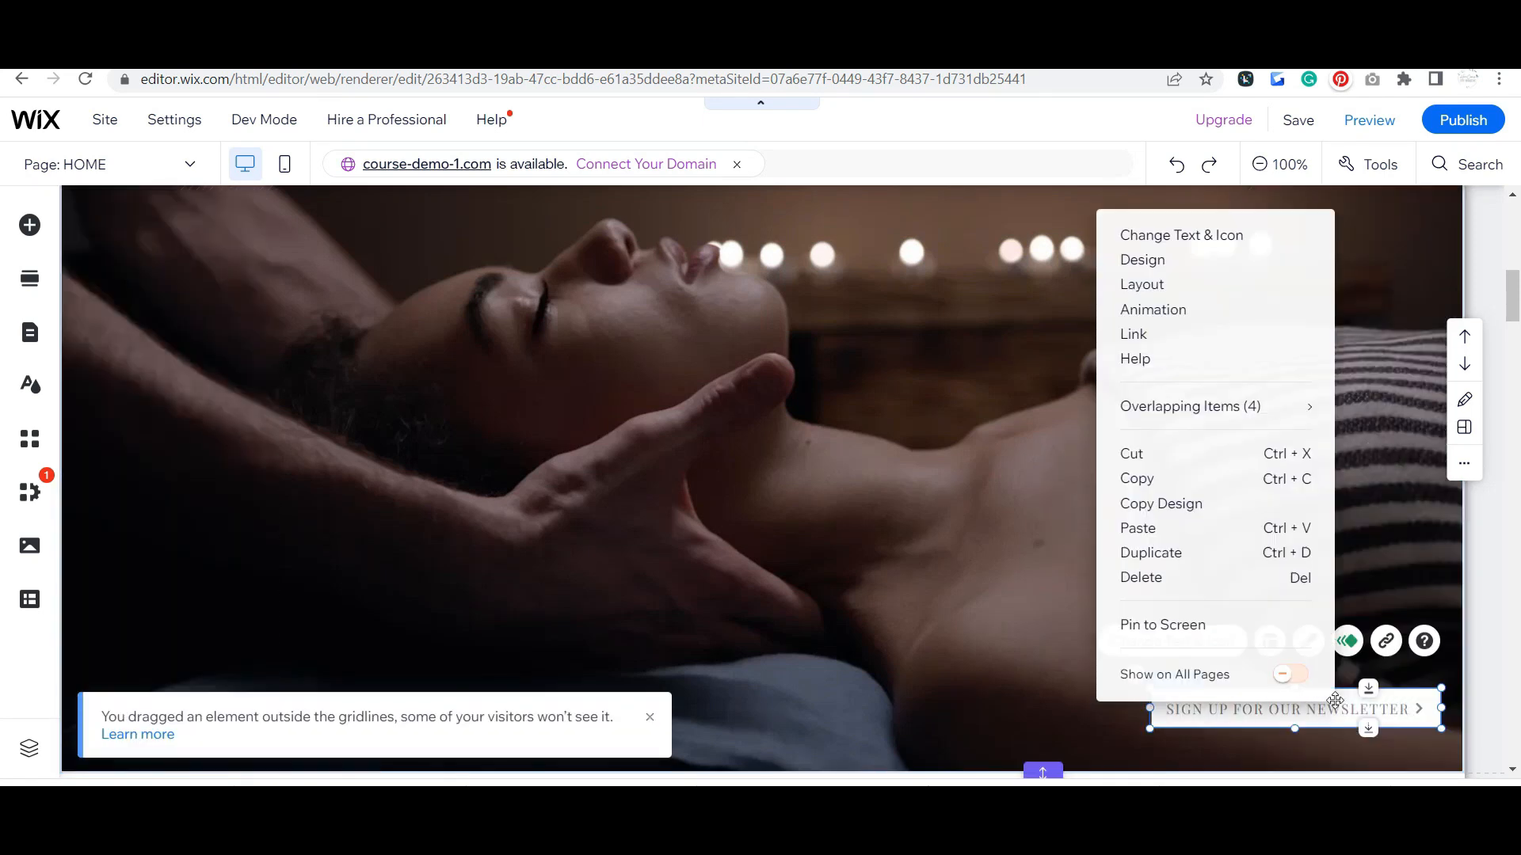
pyautogui.click(1210, 625)
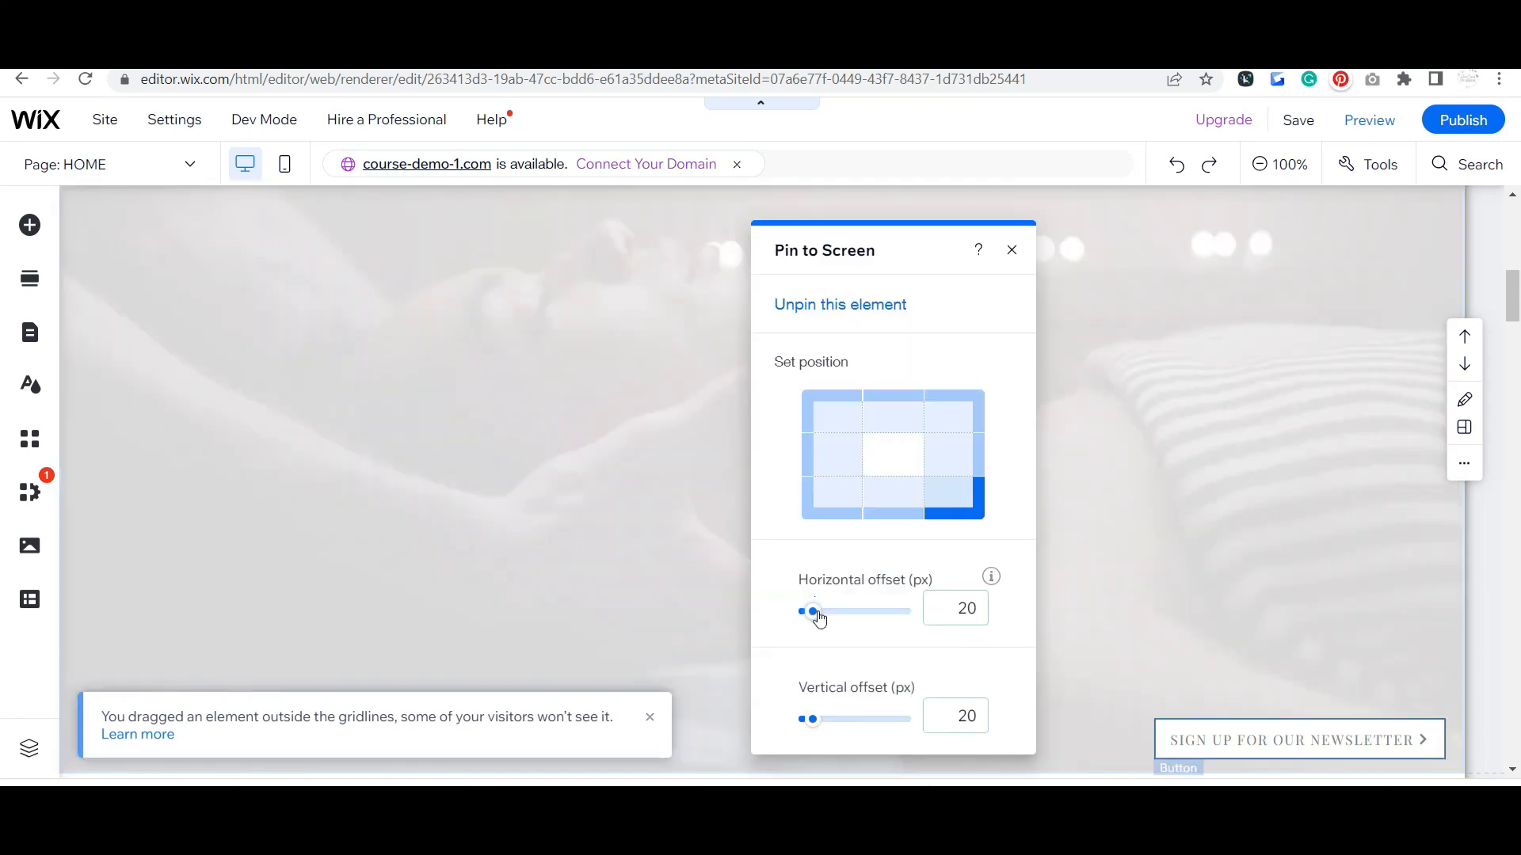
pyautogui.moveTo(819, 618); pyautogui.dragTo(804, 611)
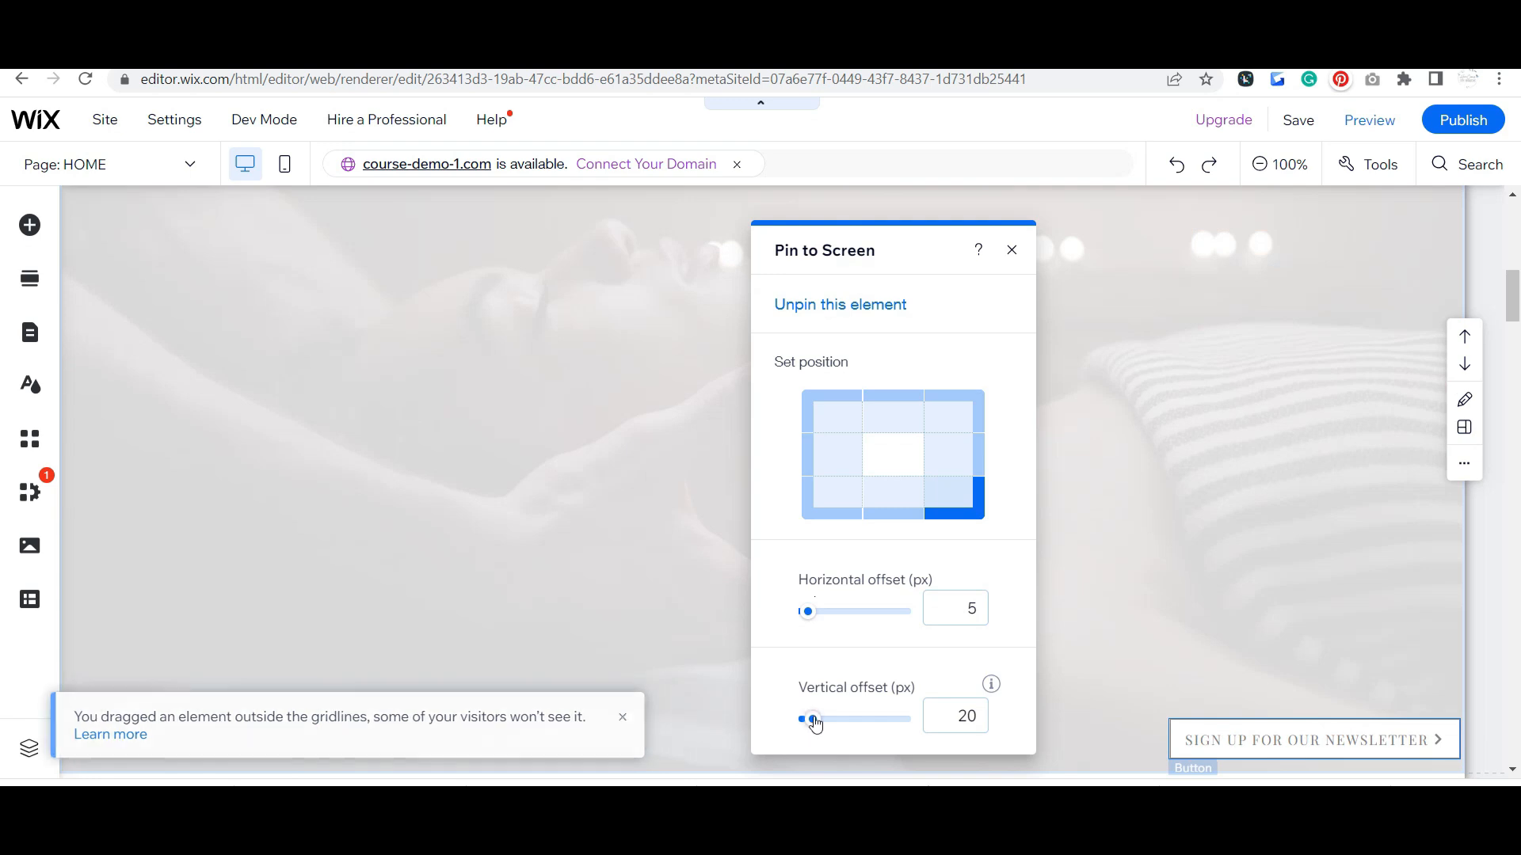
pyautogui.moveTo(812, 720); pyautogui.dragTo(804, 722)
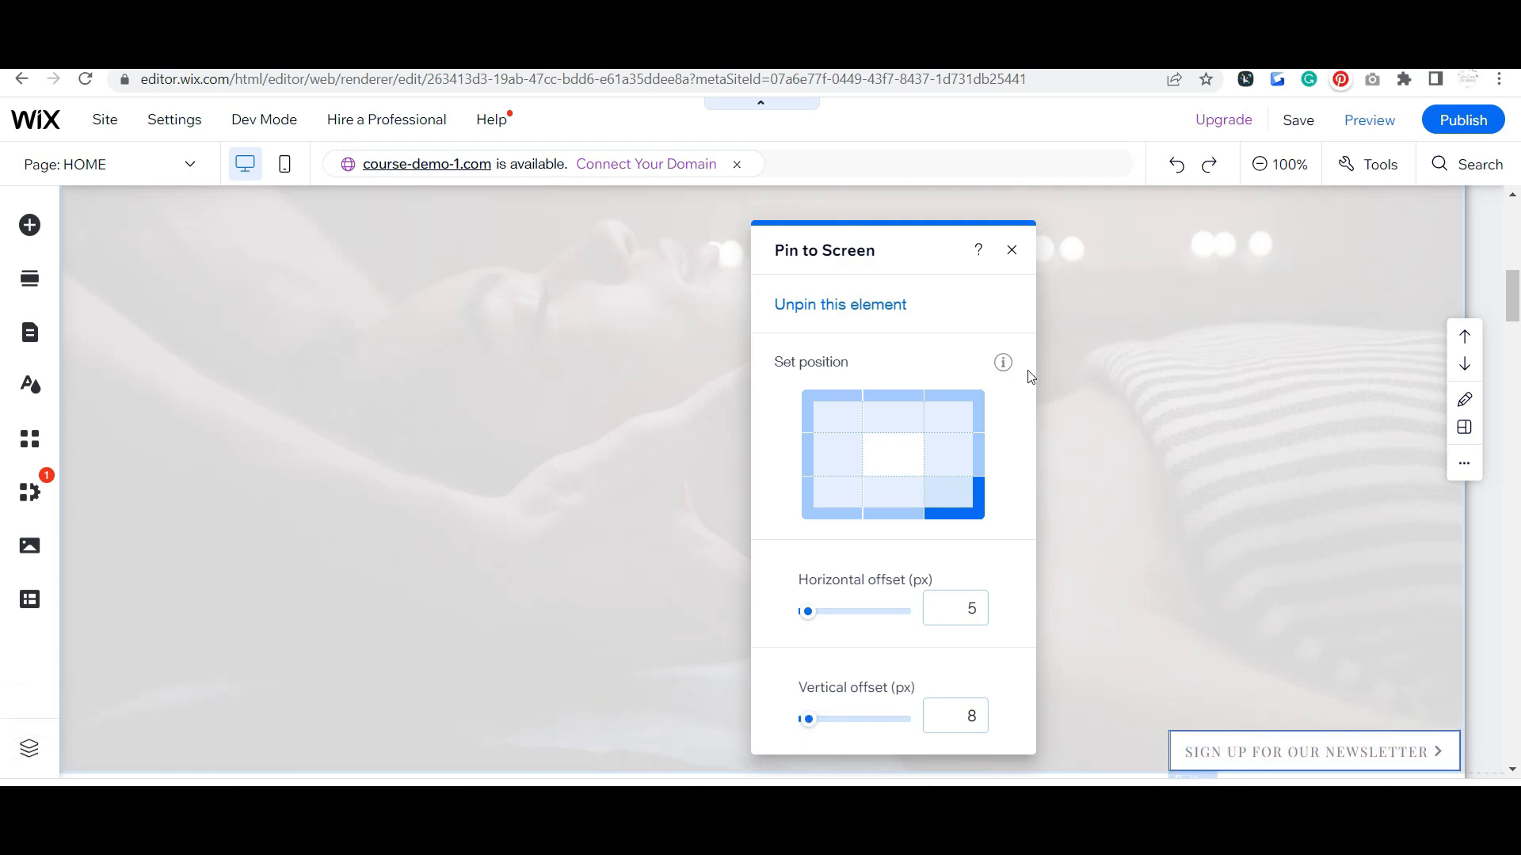
pyautogui.click(1166, 371)
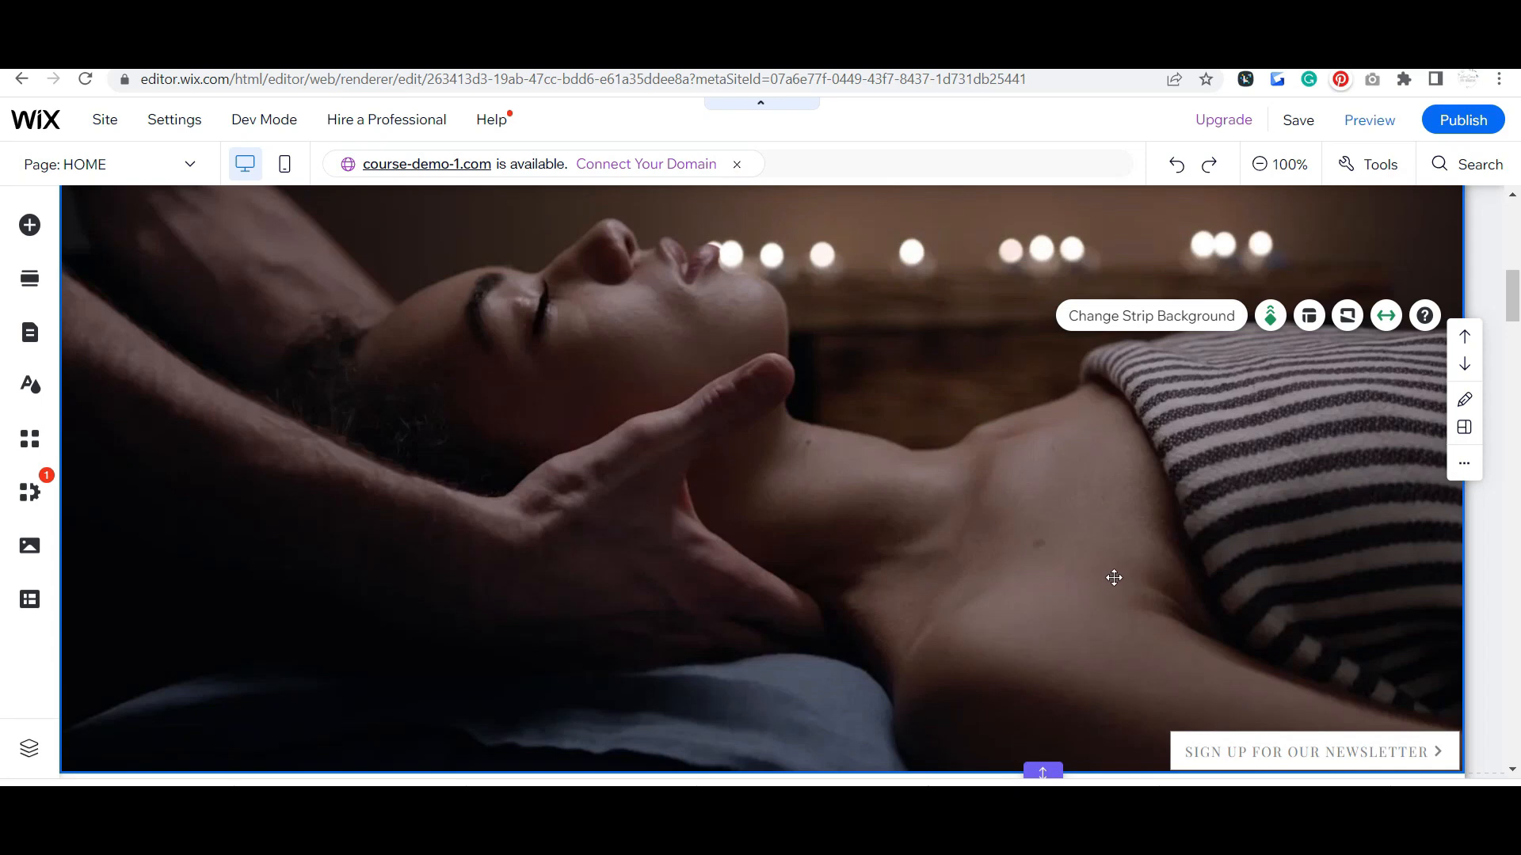
# Link the newsletter button to the "Subscribe (Get the Latest News)" lightbox
pyautogui.click(1277, 747)
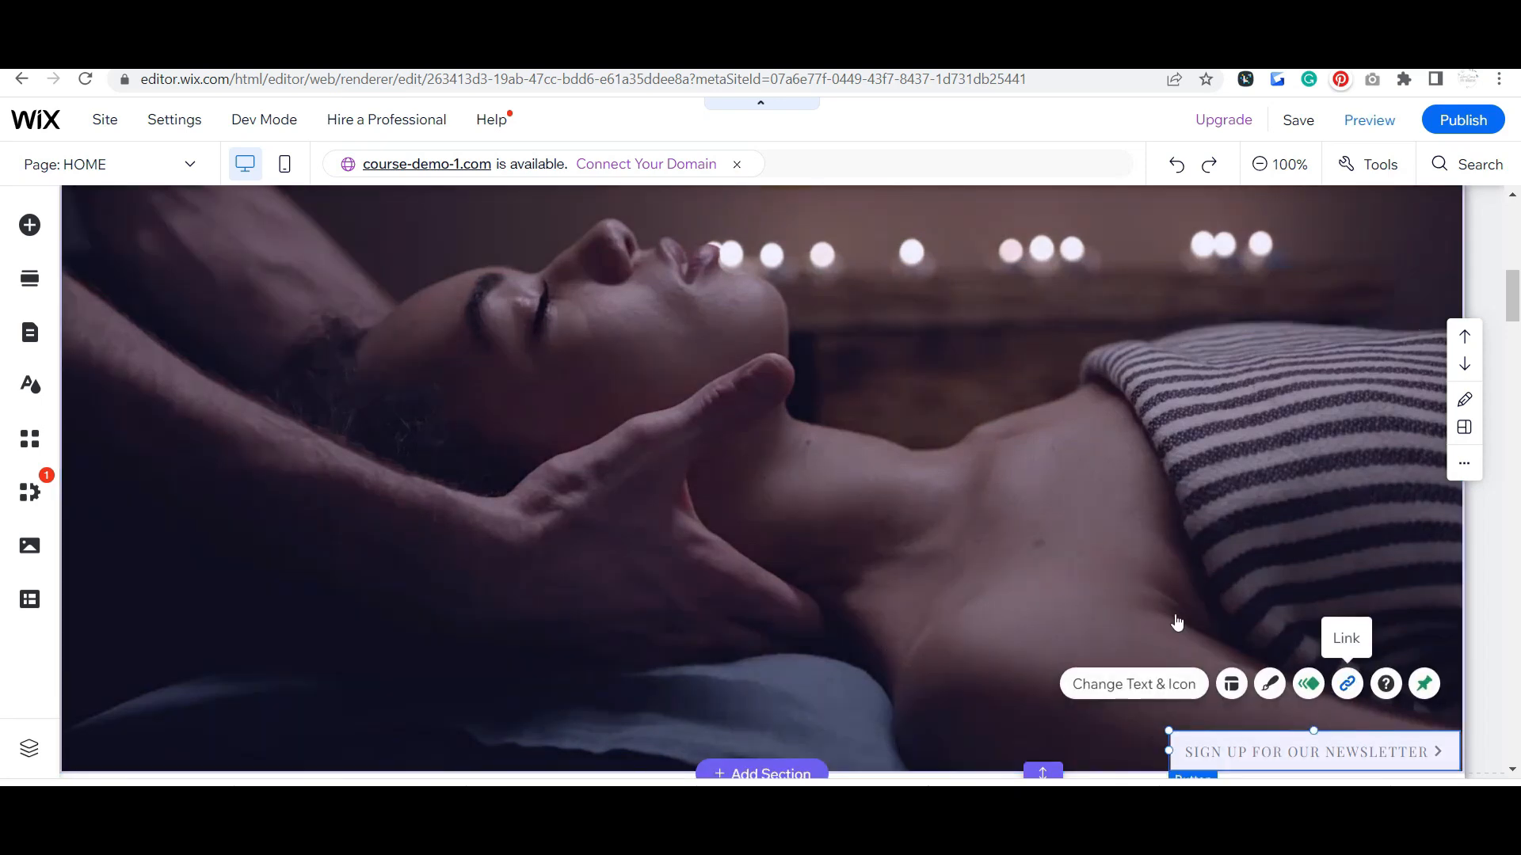
pyautogui.click(1346, 684)
pyautogui.click(582, 549)
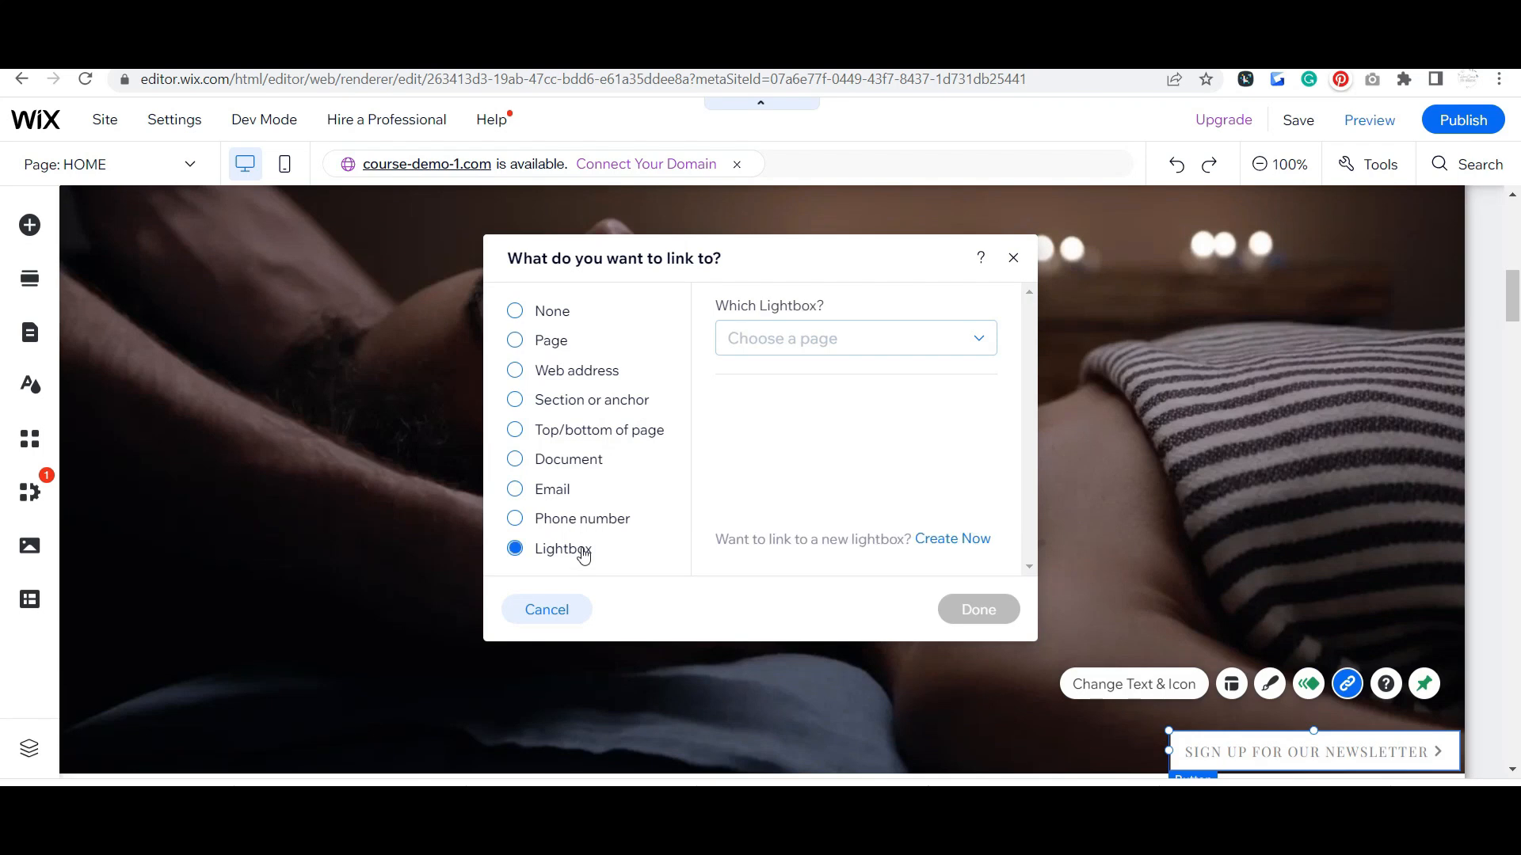
pyautogui.click(842, 327)
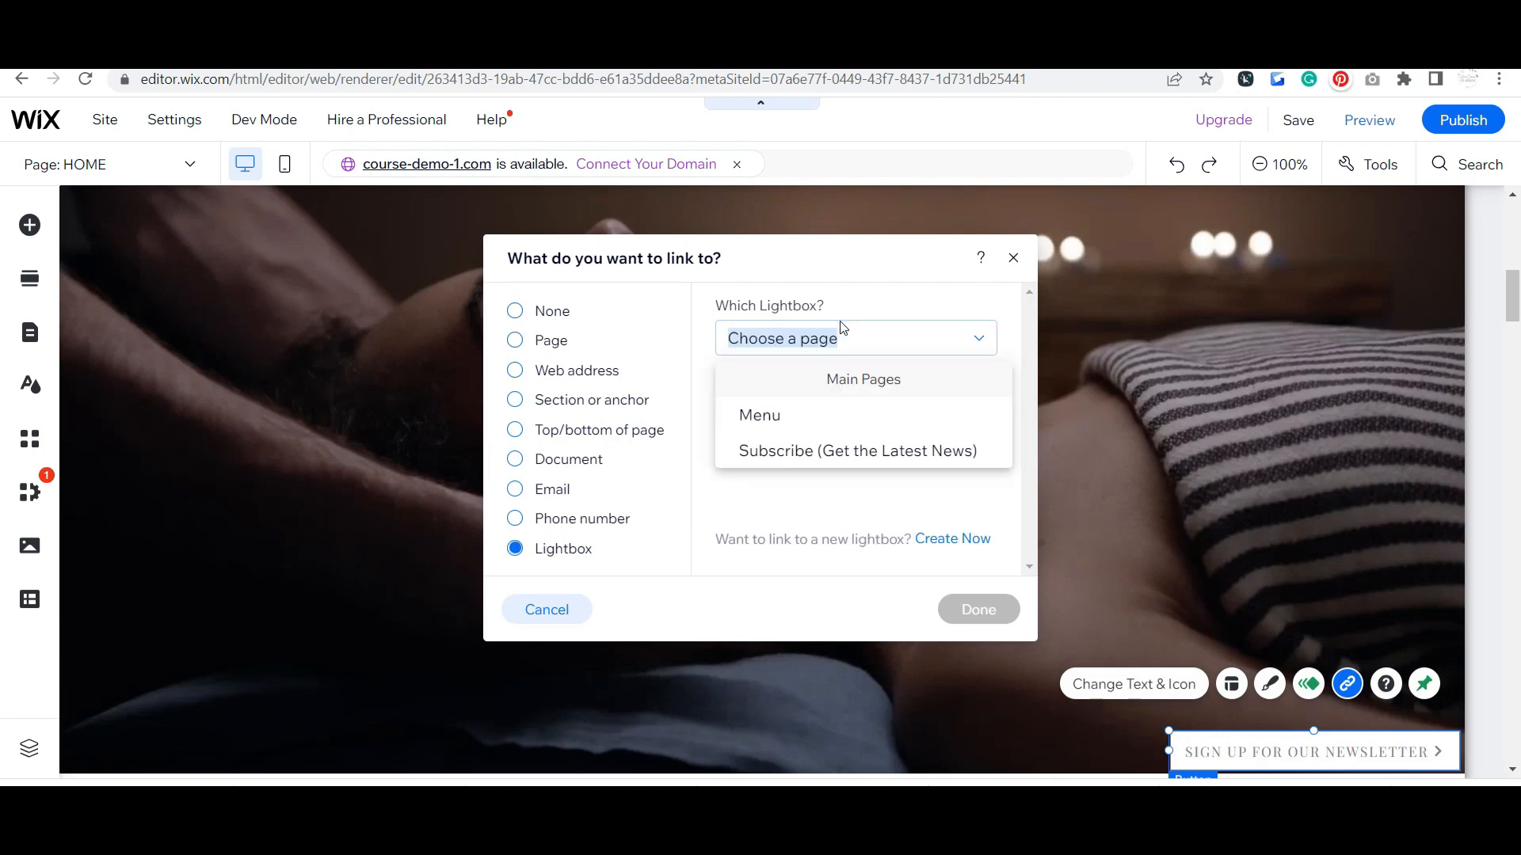
pyautogui.click(827, 450)
pyautogui.click(979, 610)
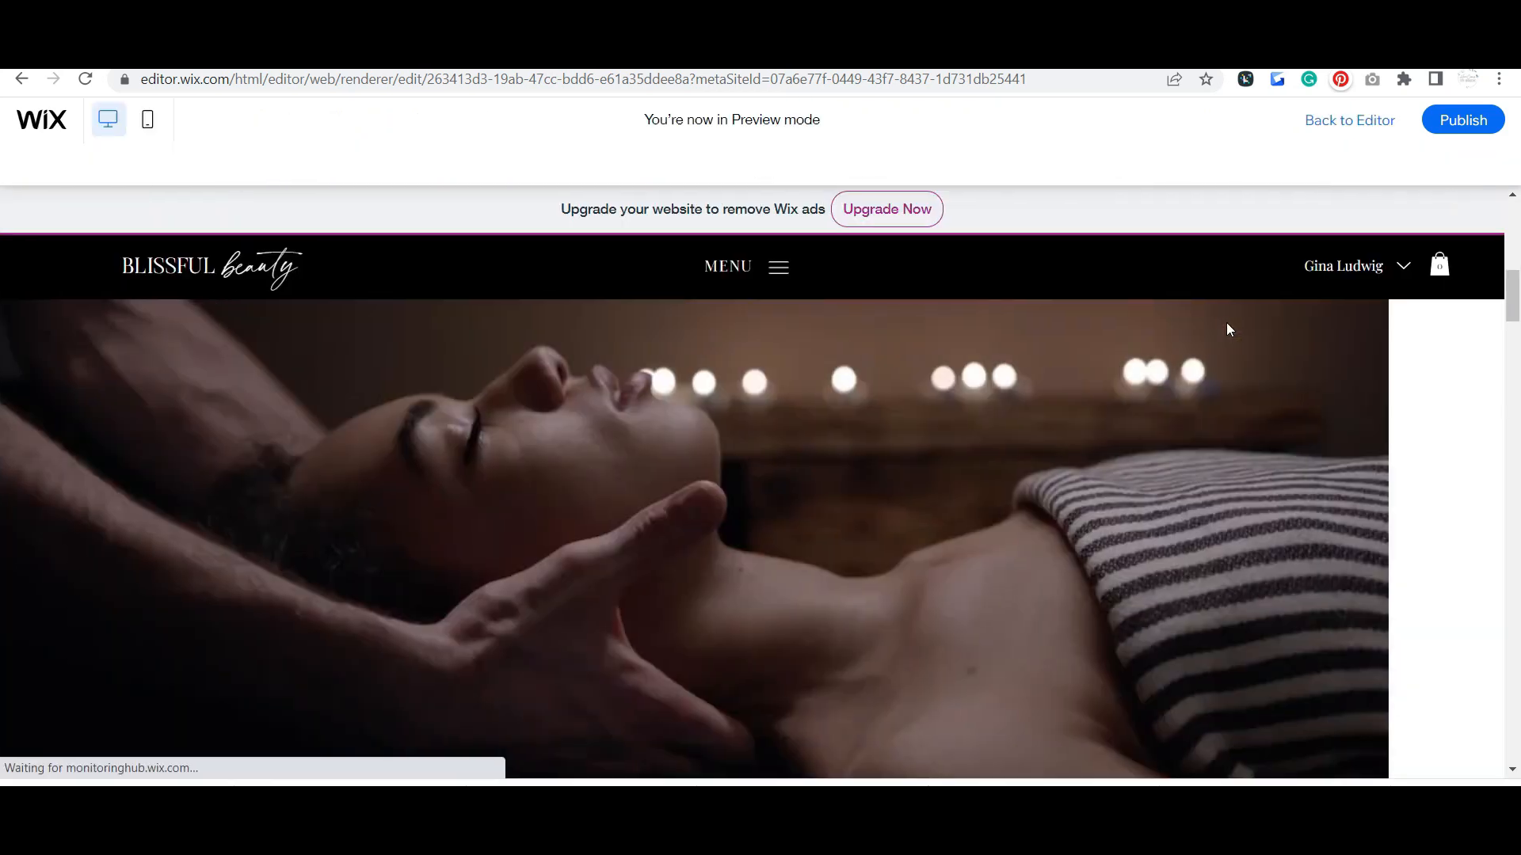
# Preview the home page, check the pinned newsletter button while moving through it, open and close its lightbox, and return to the editor
pyautogui.scroll(-5, 1048, 404)
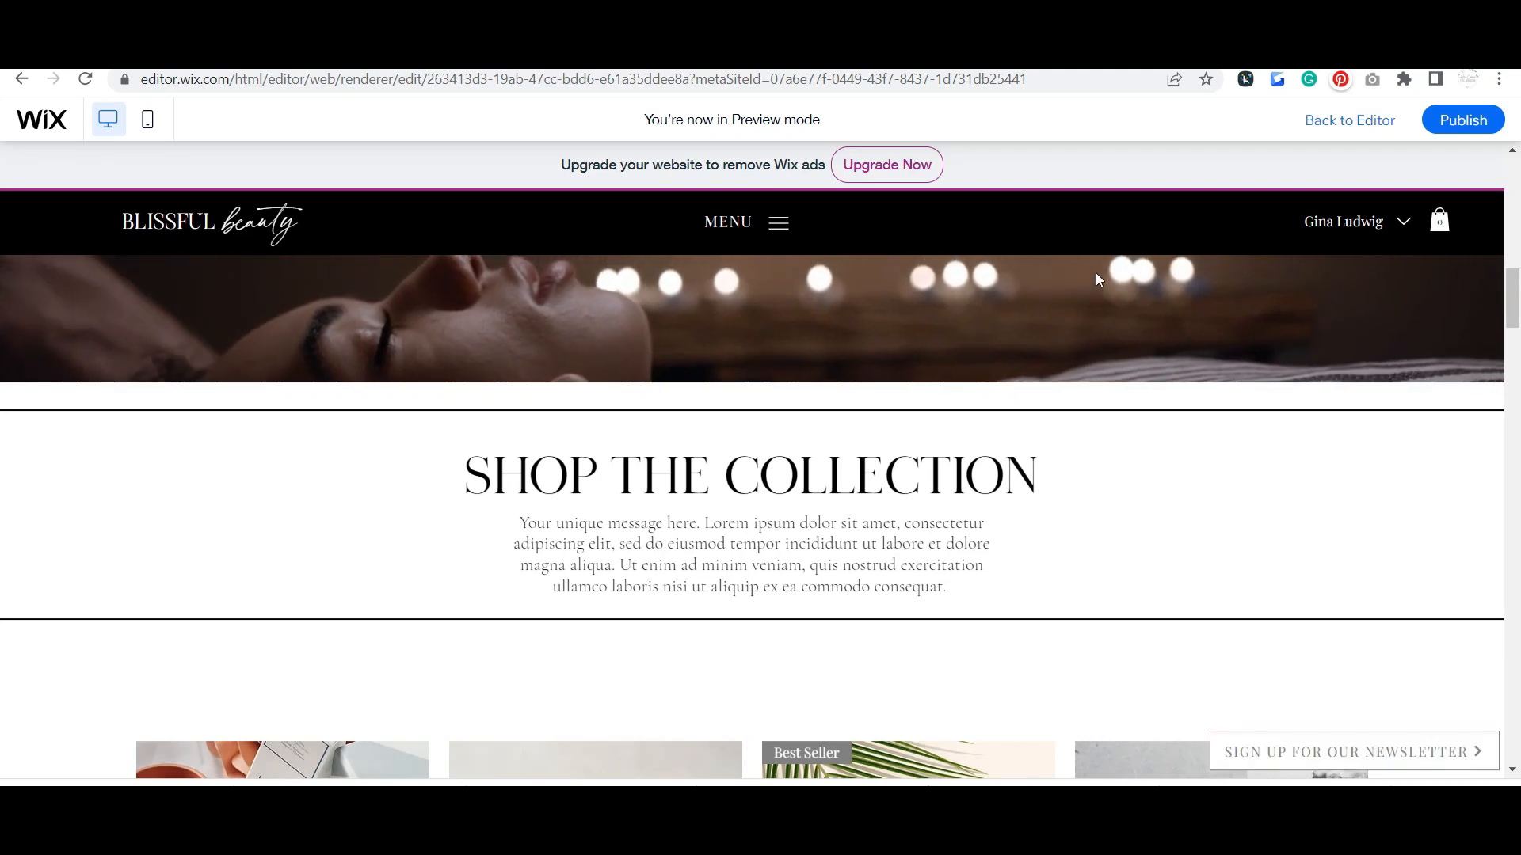
pyautogui.scroll(-4, 1097, 344)
pyautogui.scroll(-10, 1097, 343)
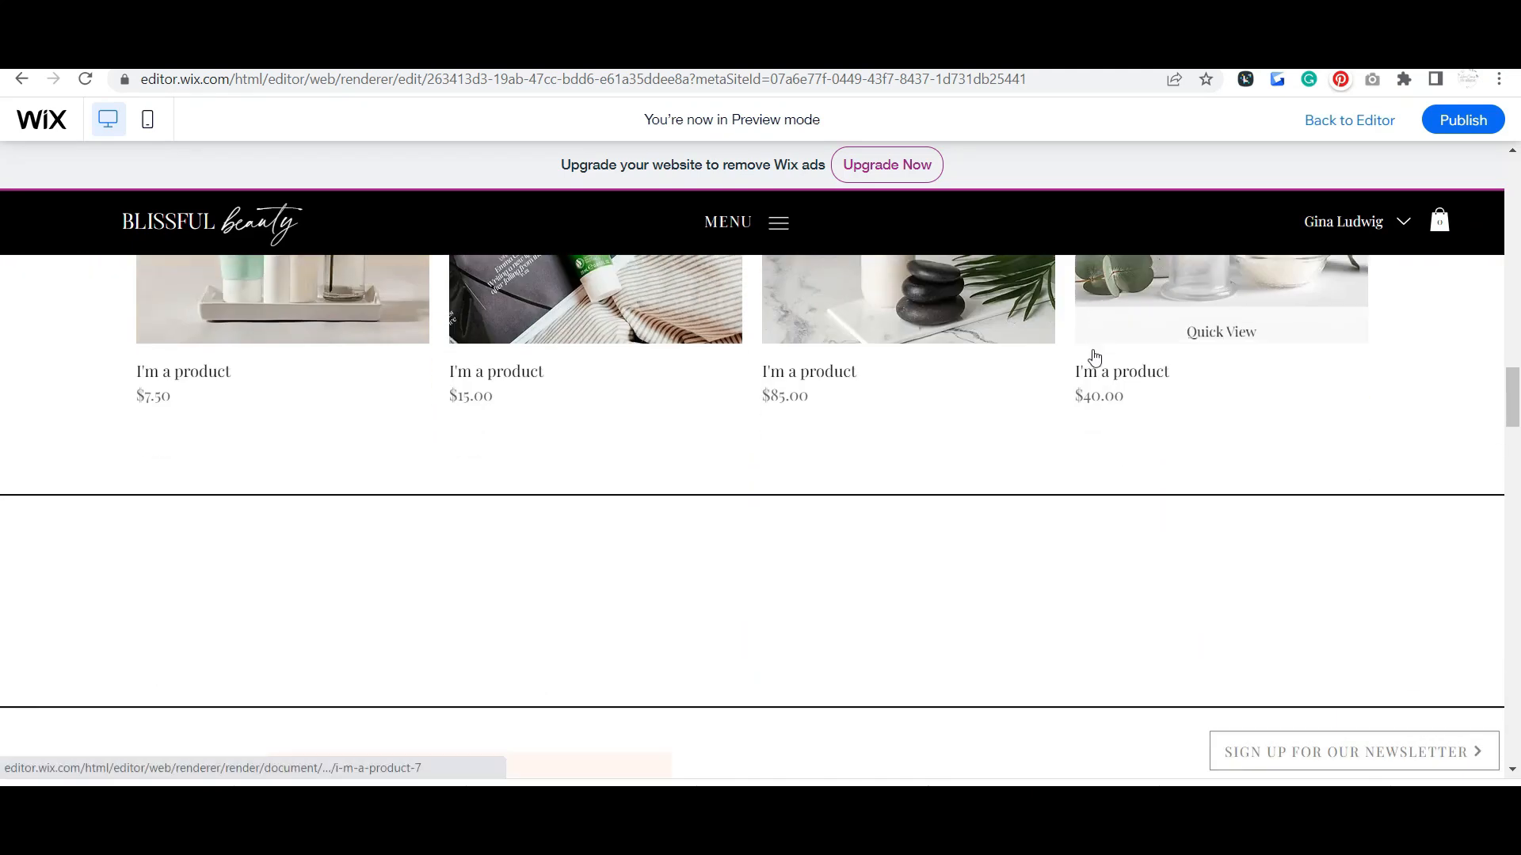
pyautogui.click(1323, 750)
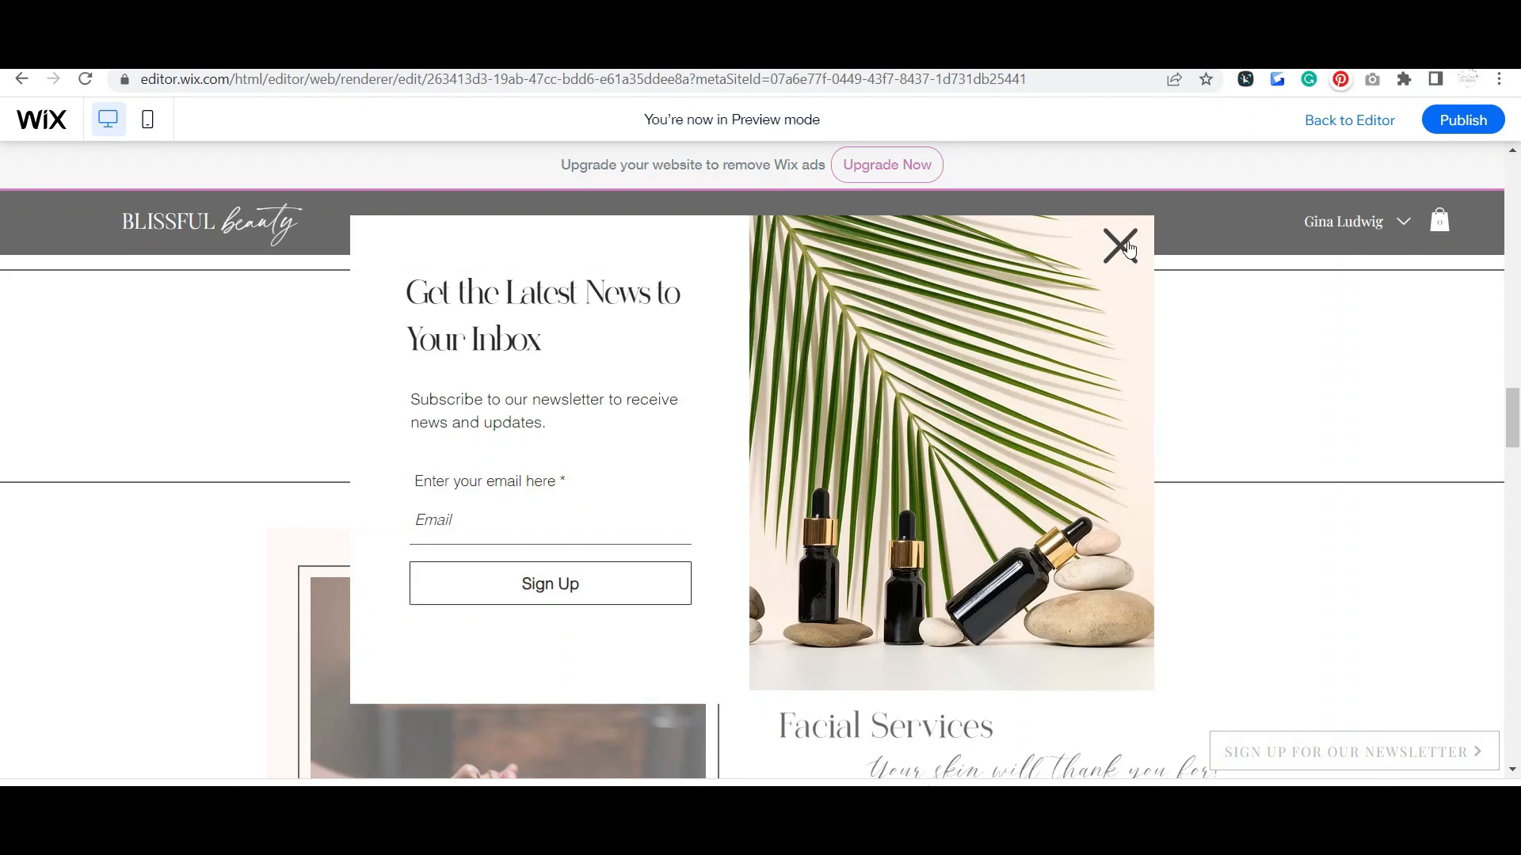
pyautogui.click(1119, 246)
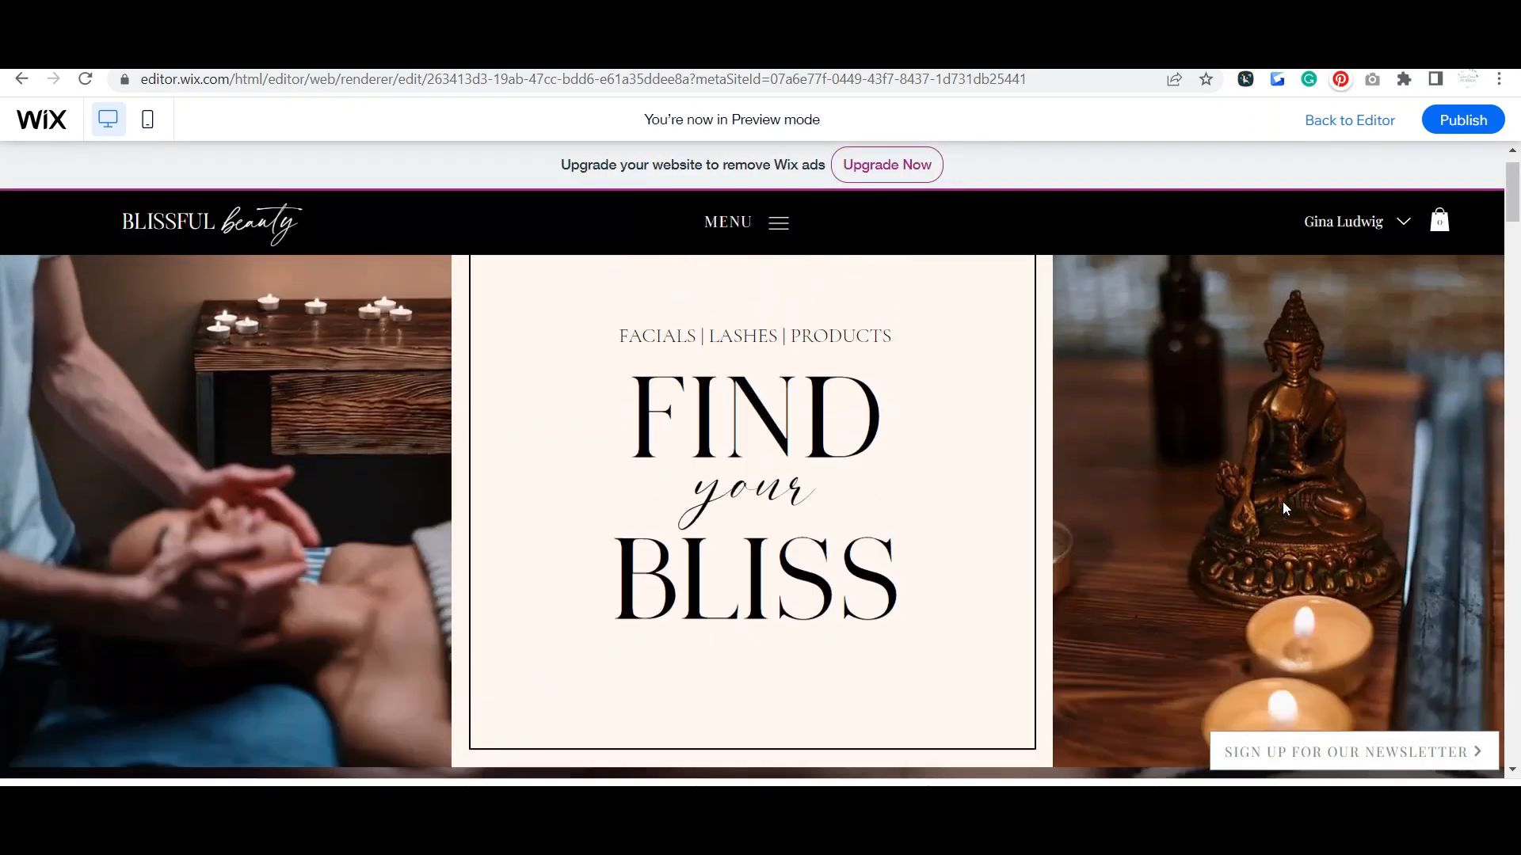
pyautogui.click(1356, 121)
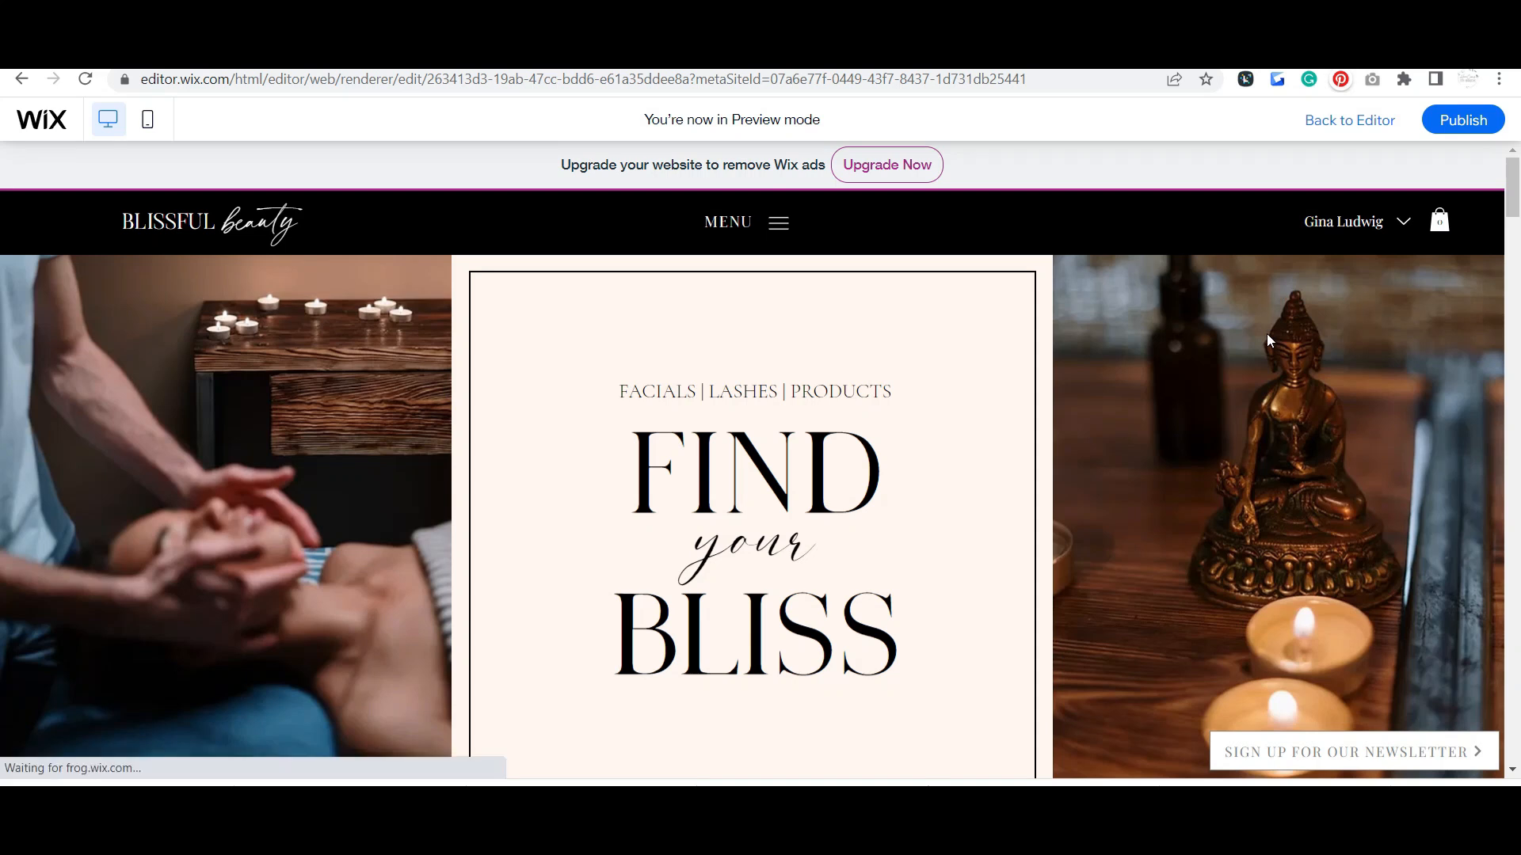